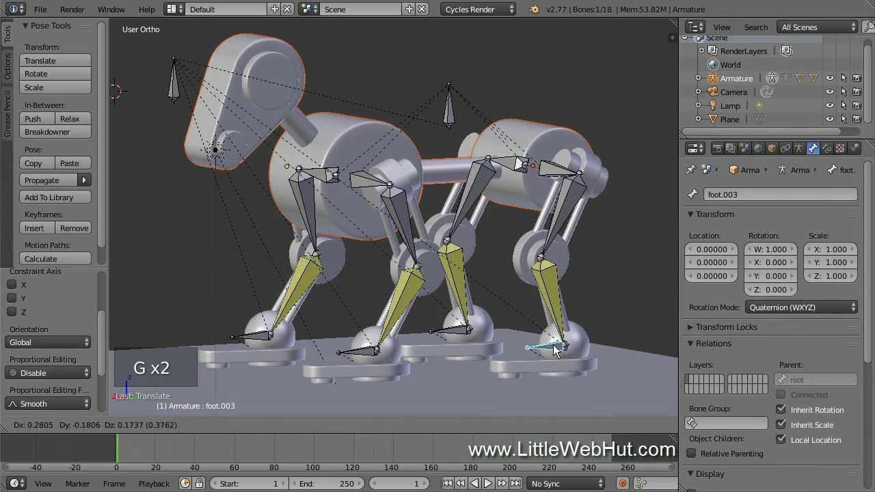
- Test the finished dog rig by moving the foot.003 bone and the body bone
{"action": "left_click", "coordinate": [556, 349]}
{"action": "right_click", "coordinate": [448, 113]}
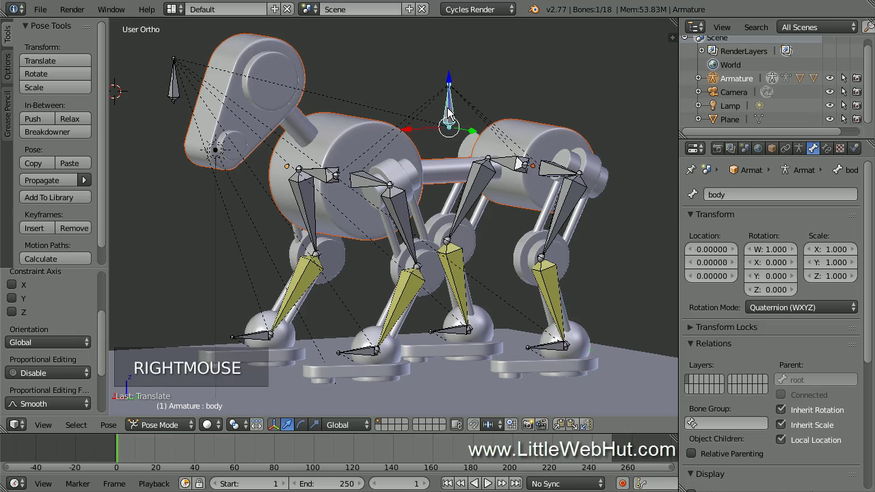
{"action": "key", "text": "g"}
{"action": "key", "text": "g"}
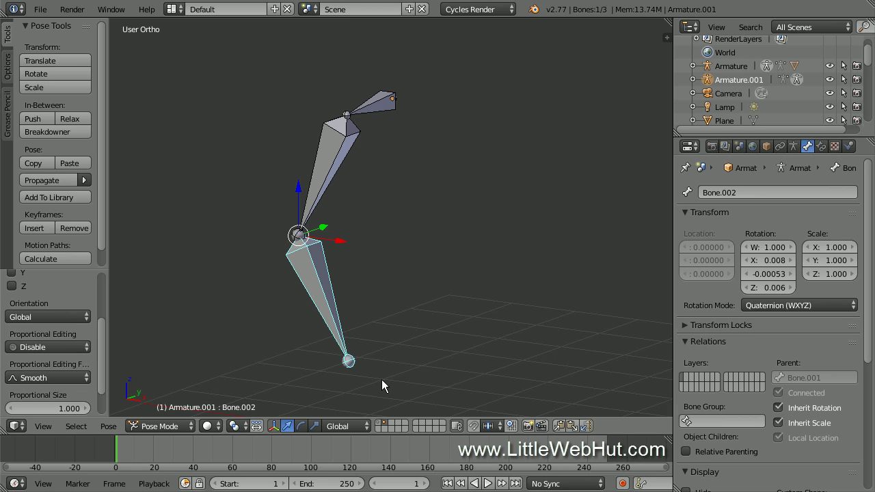
- Rotate the lower bone Bone.002 of the separate leg armature, and try moving the front foot bone of the rigged dog
{"action": "key", "text": "r"}
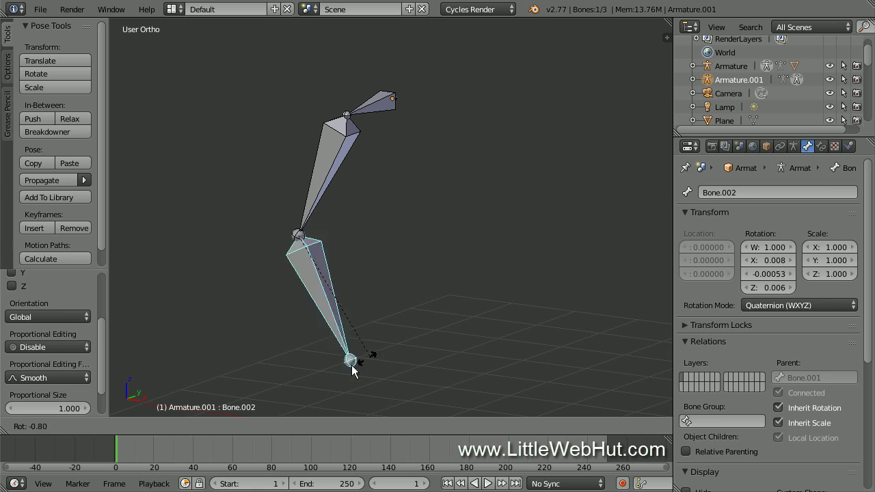
{"action": "left_click", "coordinate": [371, 386]}
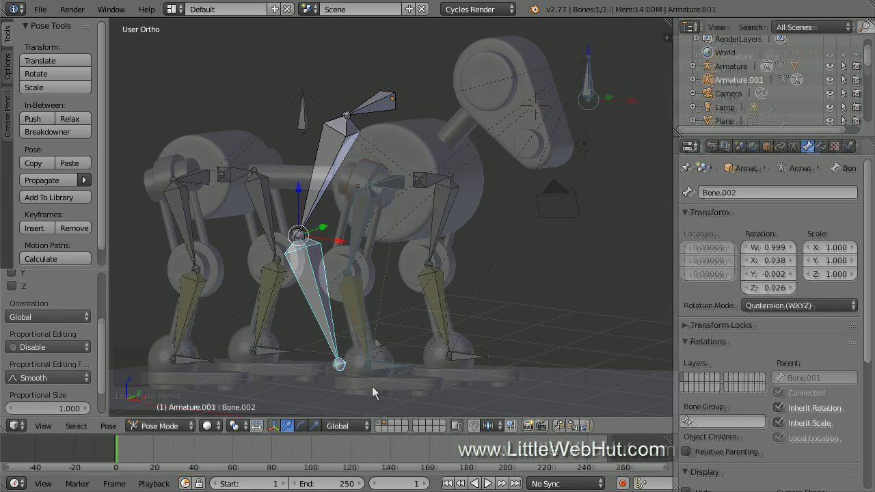
{"action": "right_click", "coordinate": [382, 346]}
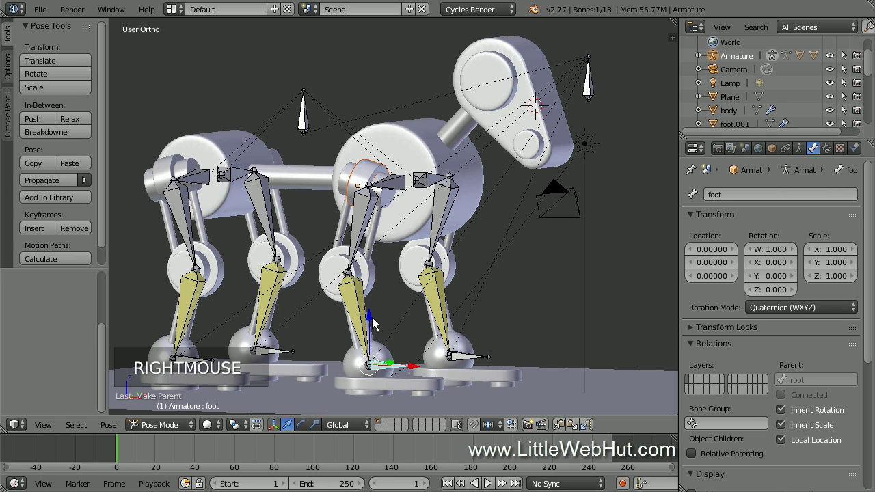
{"action": "mouse_move", "coordinate": [371, 322]}
{"action": "left_mouse_down"}
{"action": "mouse_move", "coordinate": [370, 258]}
{"action": "mouse_move", "coordinate": [376, 311]}
{"action": "left_mouse_up"}
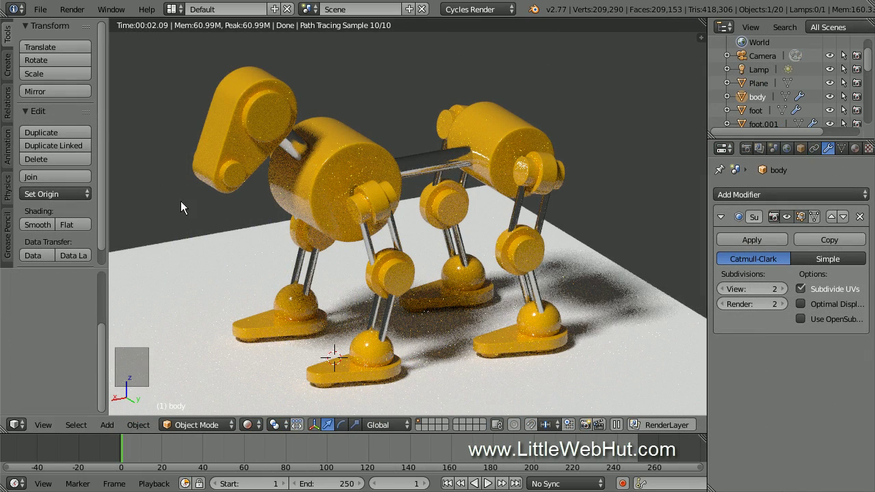
- Set the viewport shading to Solid and add a single-bone armature at the front leg's upper joint in the front view
{"action": "left_click", "coordinate": [248, 423]}
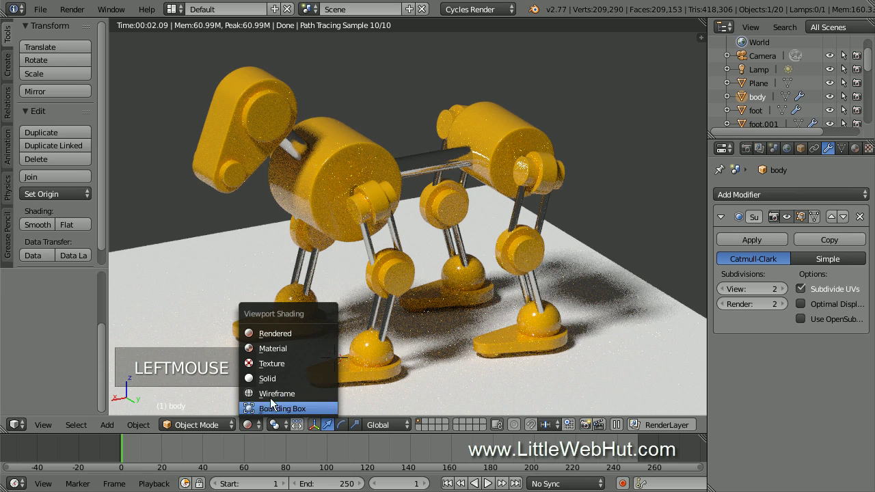
{"action": "left_click", "coordinate": [296, 378]}
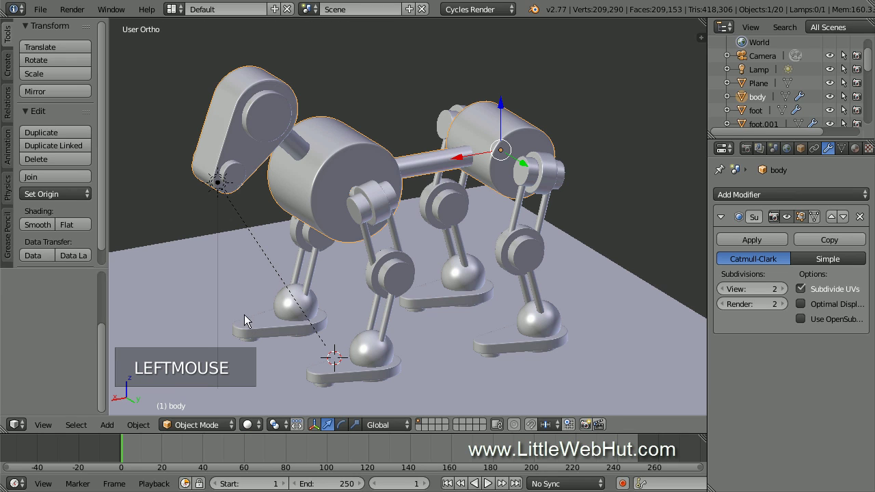
{"action": "key", "text": "KP_1"}
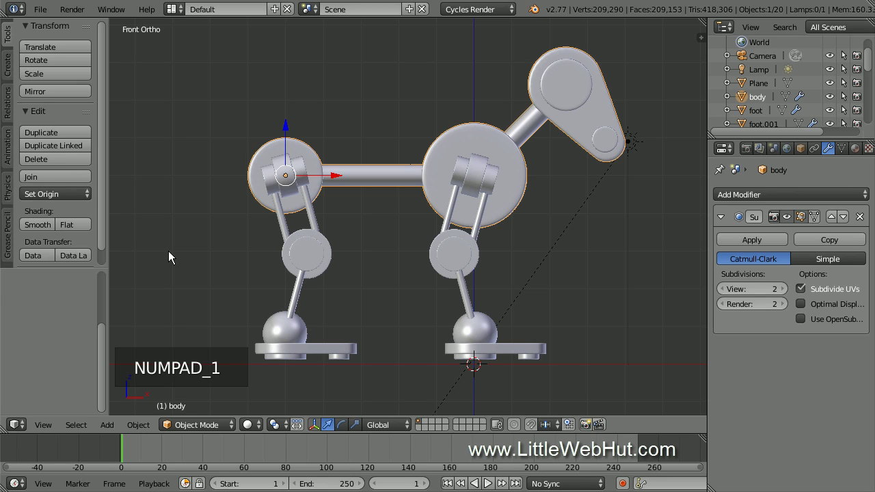
{"action": "left_click", "coordinate": [476, 176]}
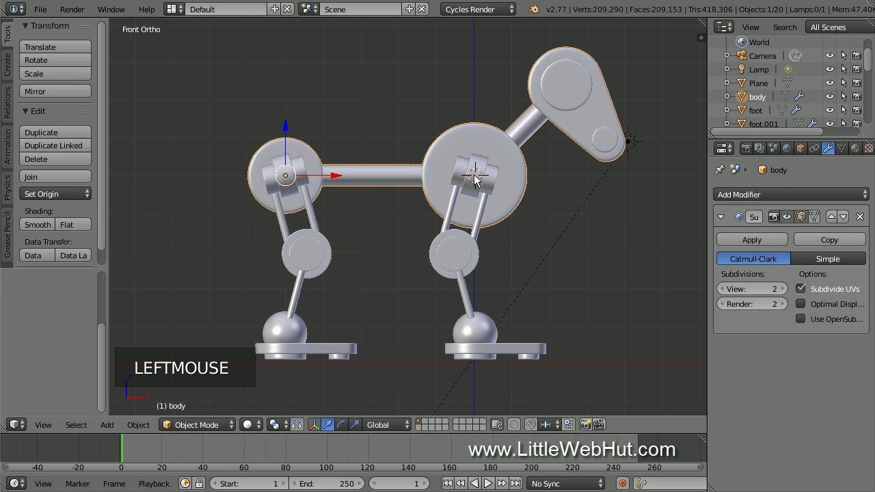
{"action": "key", "text": "shift+a"}
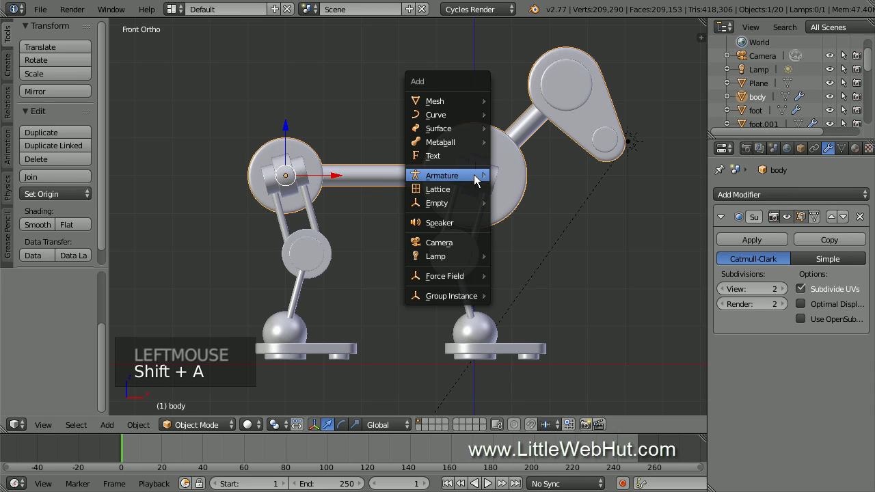
{"action": "mouse_move", "coordinate": [474, 174]}
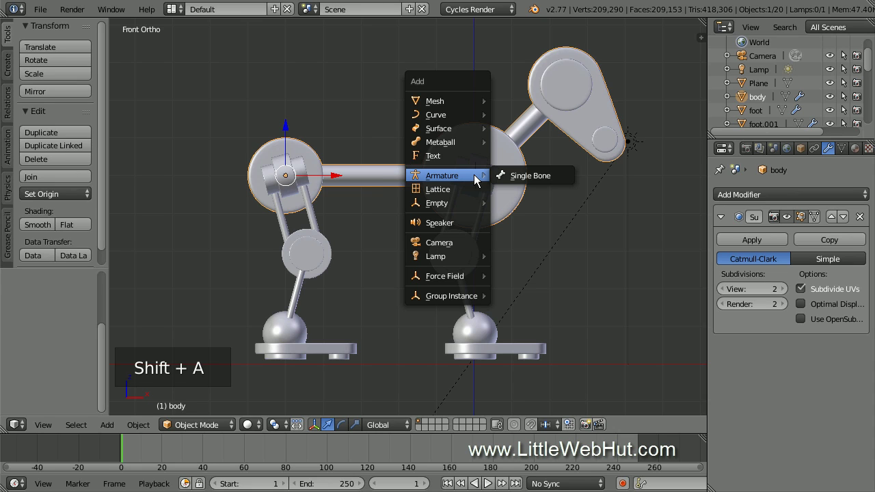
{"action": "left_click", "coordinate": [557, 178]}
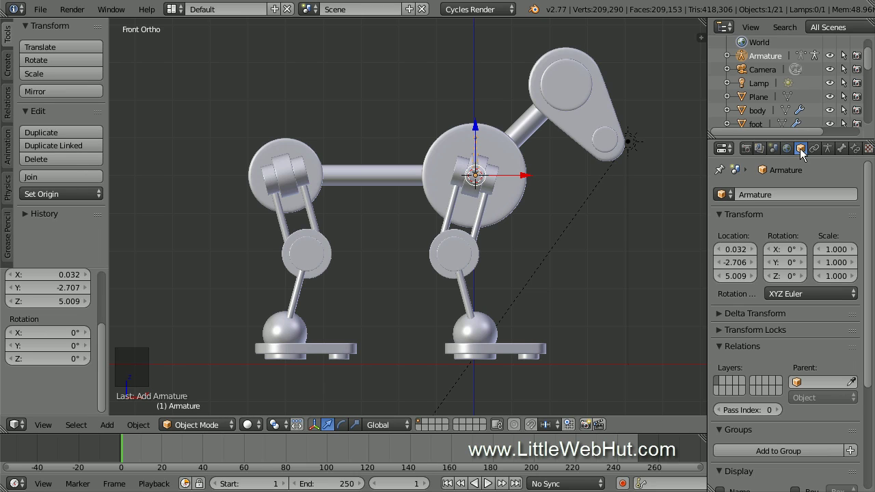
- Enable X-Ray display for the armature and enter its Edit Mode in the right side view
{"action": "left_click", "coordinate": [827, 150]}
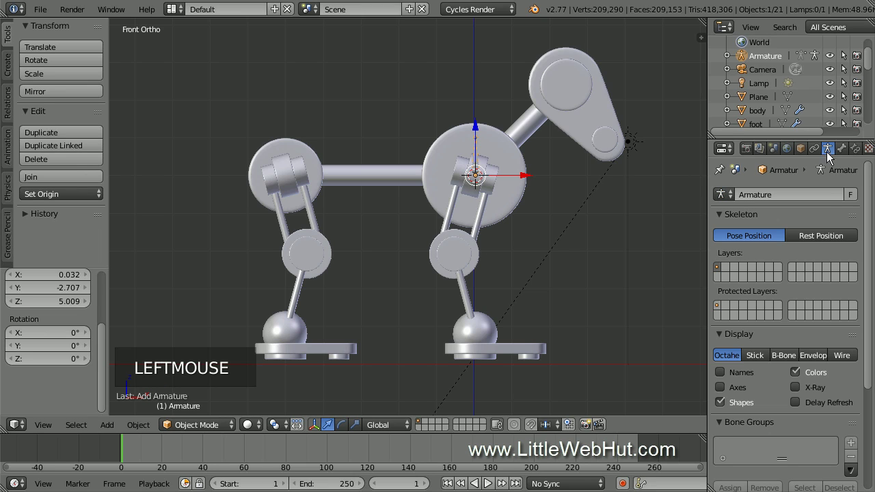
{"action": "left_click", "coordinate": [795, 388]}
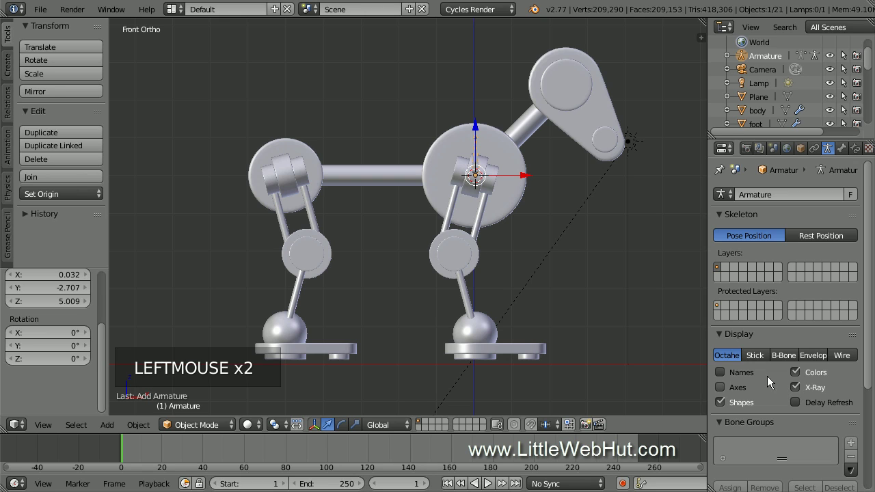
{"action": "key", "text": "KP_3"}
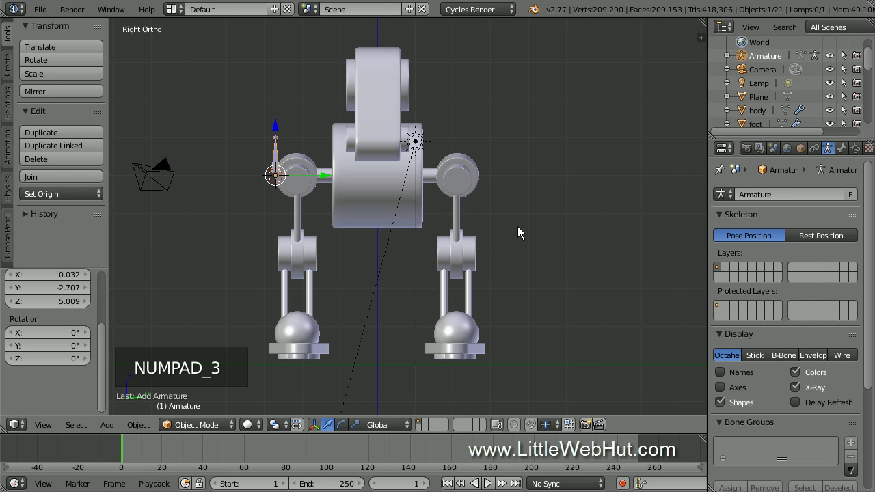
{"action": "key", "text": "Tab"}
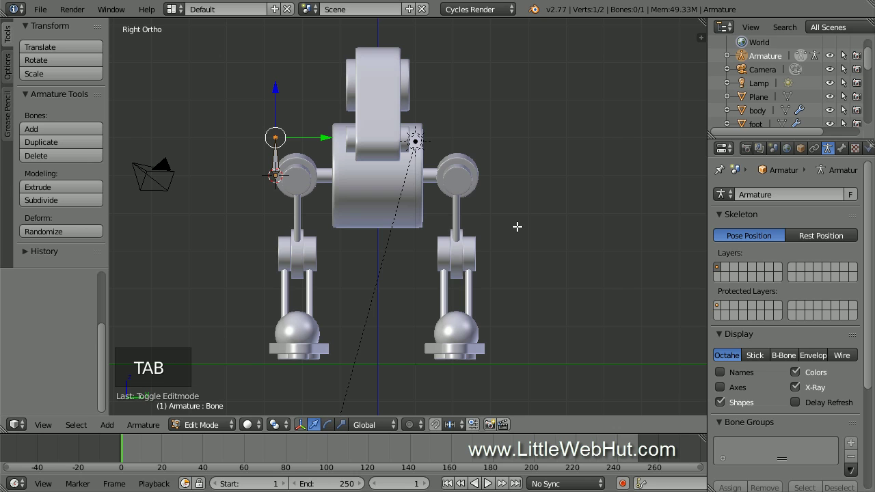
{"action": "scroll", "coordinate": [274, 178], "scroll_direction": "up", "scroll_amount": 2}
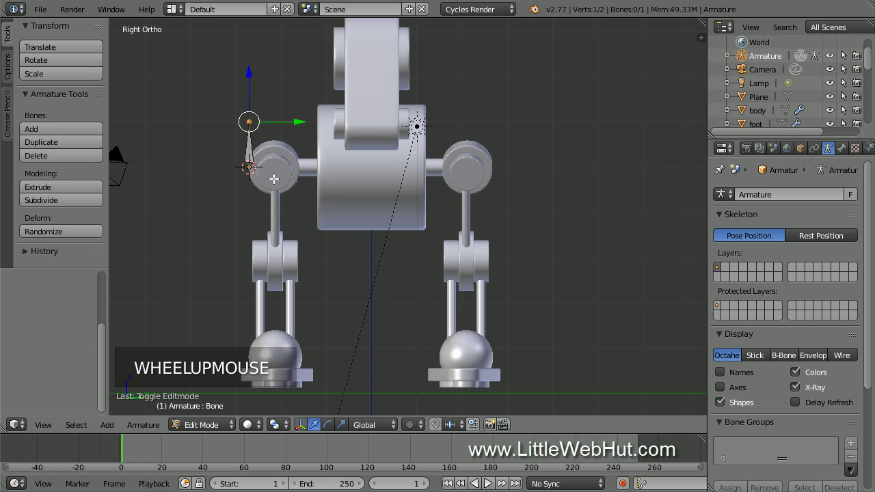
{"action": "scroll", "coordinate": [274, 178], "scroll_direction": "up", "scroll_amount": 3}
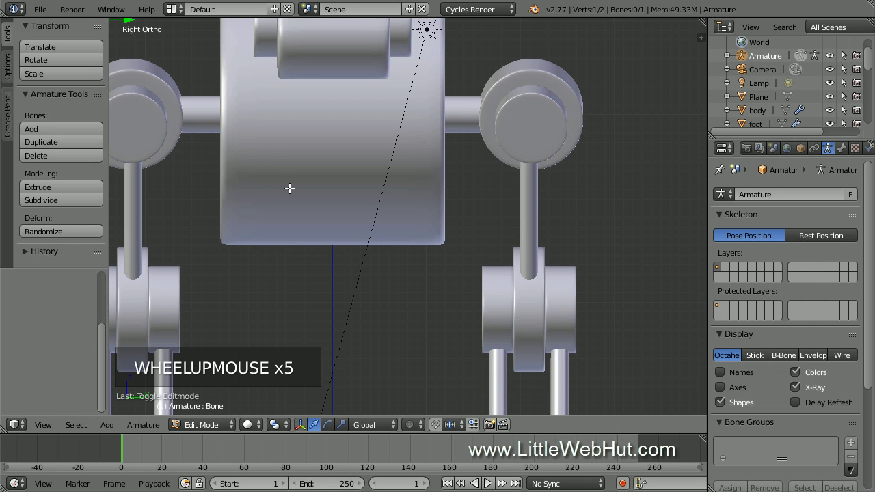
{"action": "middle_click_drag", "start_coordinate": [269, 176], "coordinate": [438, 274], "text": "shift"}
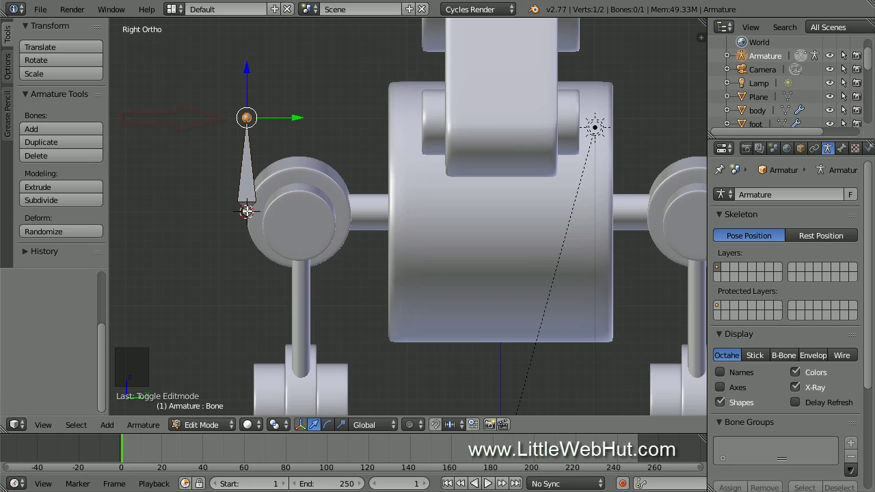
- Try moving the bone's base joint and the whole bone along the Y axis, undoing each move
{"action": "right_click", "coordinate": [246, 211]}
{"action": "mouse_move", "coordinate": [295, 210]}
{"action": "left_mouse_down"}
{"action": "mouse_move", "coordinate": [218, 212]}
{"action": "mouse_move", "coordinate": [291, 206]}
{"action": "left_mouse_up"}
{"action": "key", "text": "ctrl+z"}
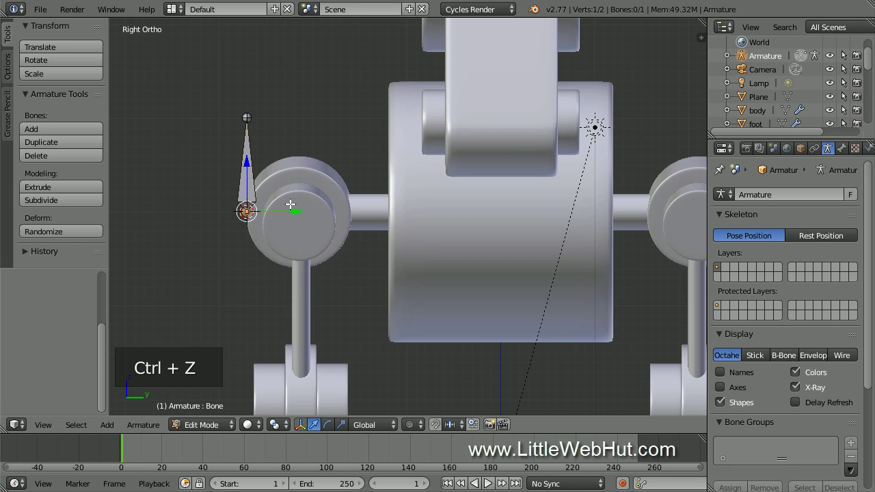
{"action": "right_click", "coordinate": [248, 171]}
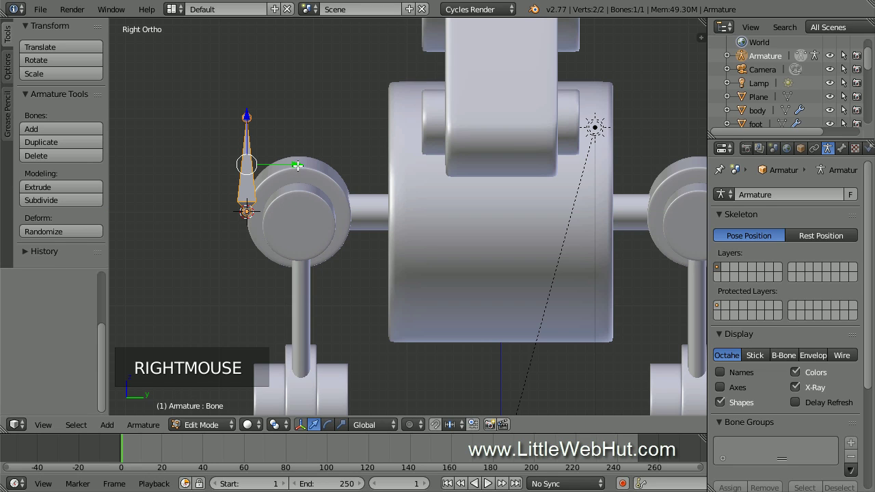
{"action": "mouse_move", "coordinate": [296, 165]}
{"action": "left_mouse_down"}
{"action": "mouse_move", "coordinate": [209, 164]}
{"action": "mouse_move", "coordinate": [297, 168]}
{"action": "left_mouse_up"}
{"action": "key", "text": "ctrl+z"}
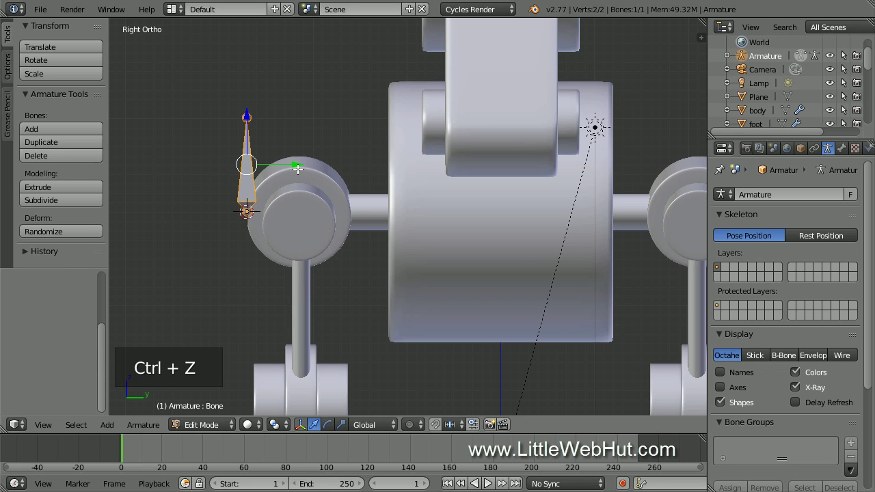
- Rotate the whole bone 90° about the global X axis
{"action": "right_click", "coordinate": [238, 187]}
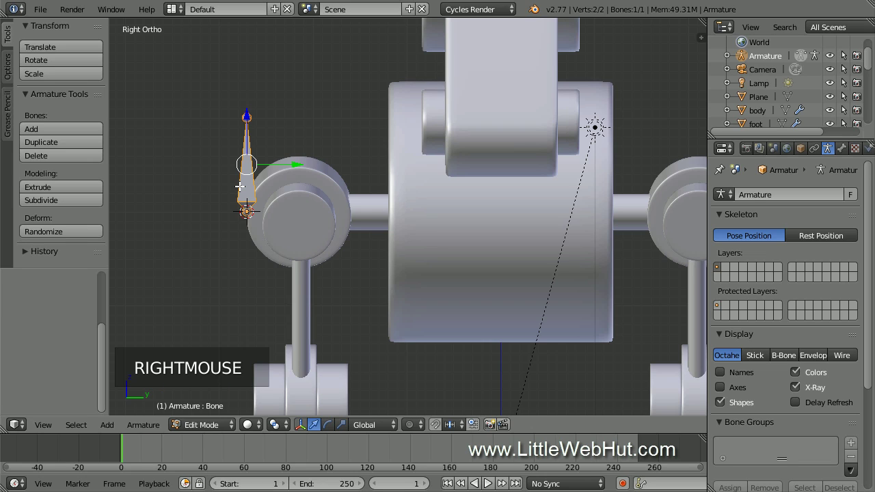
{"action": "key", "text": "r"}
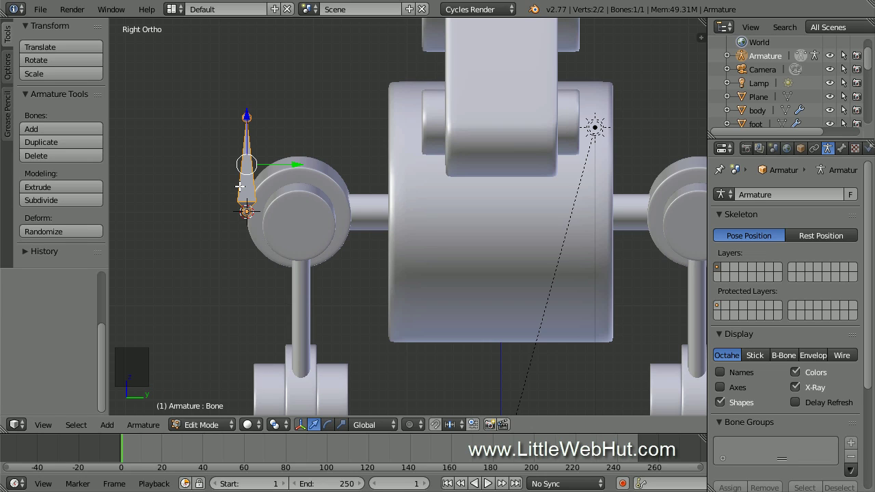
{"action": "type", "text": "x"}
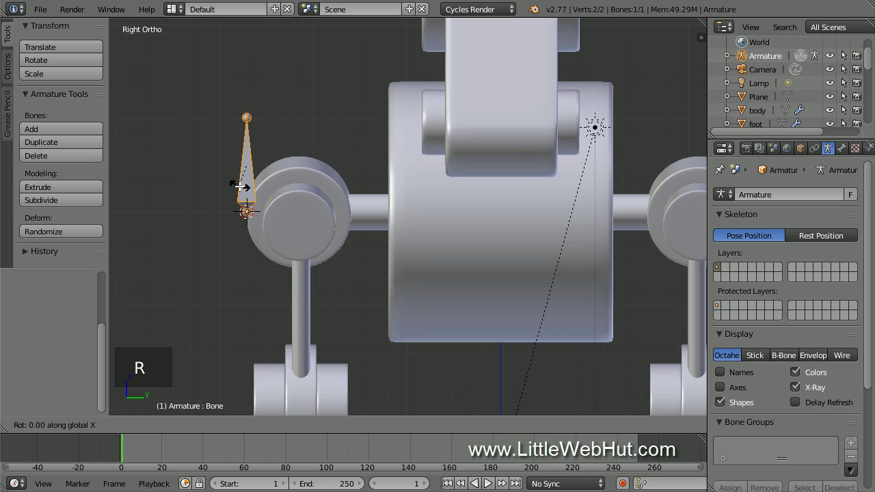
{"action": "type", "text": "90"}
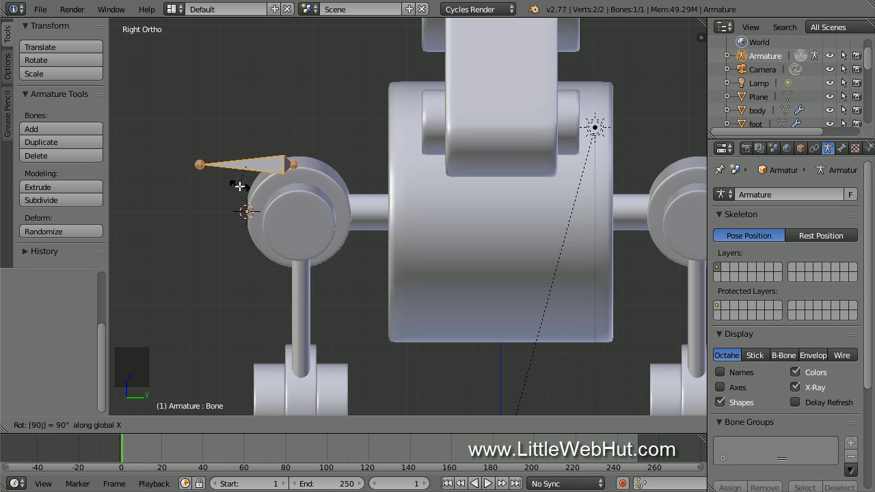
{"action": "key", "text": "Return"}
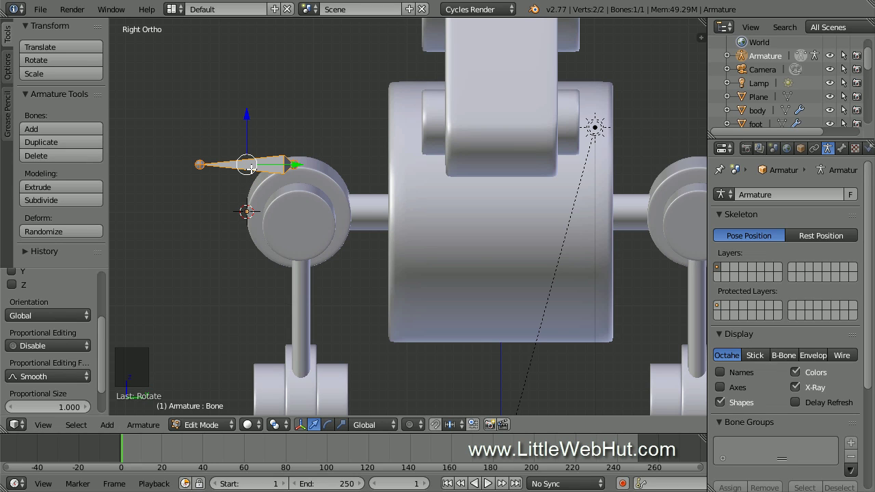
- Move the bone about 1.80 in Y and -0.52 in Z to the shoulder axle, and shift its tip along Y to the leg joint
{"action": "key", "text": "g"}
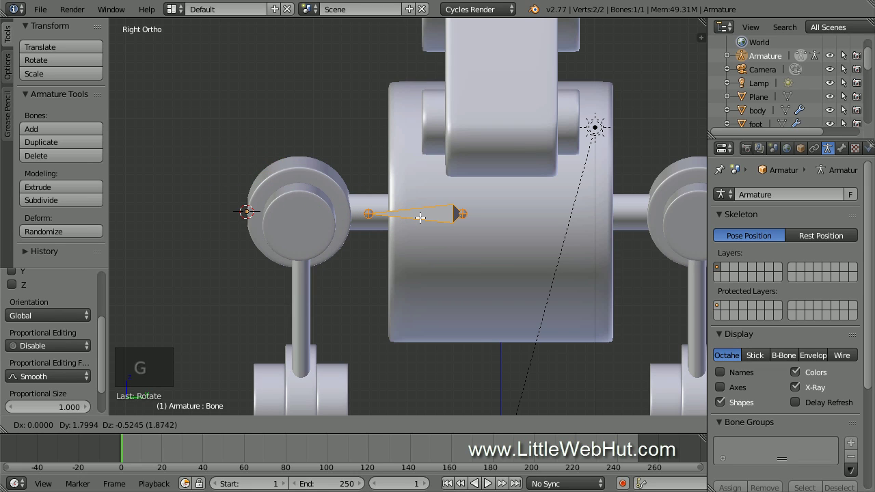
{"action": "left_click", "coordinate": [419, 218]}
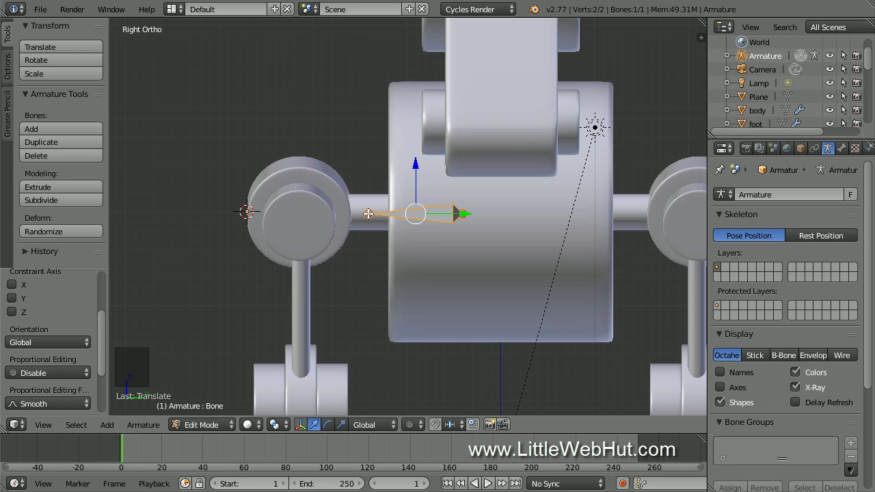
{"action": "right_click", "coordinate": [369, 213]}
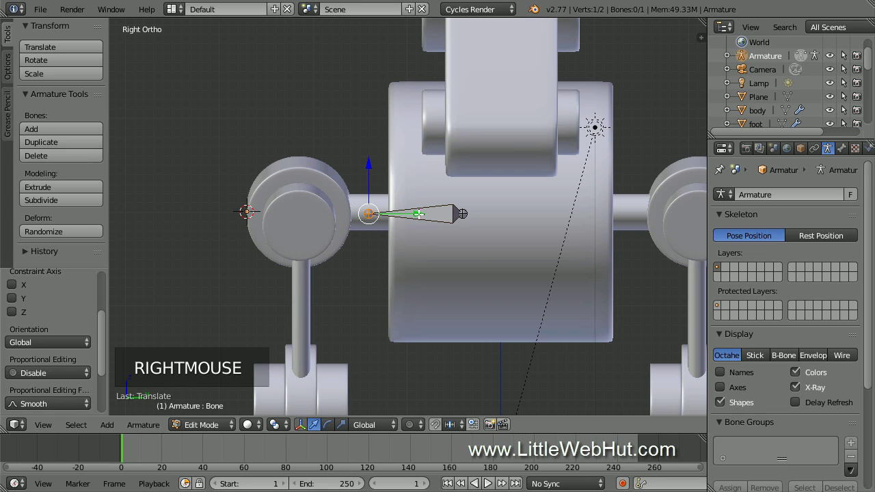
{"action": "left_click_drag", "start_coordinate": [419, 213], "coordinate": [351, 223]}
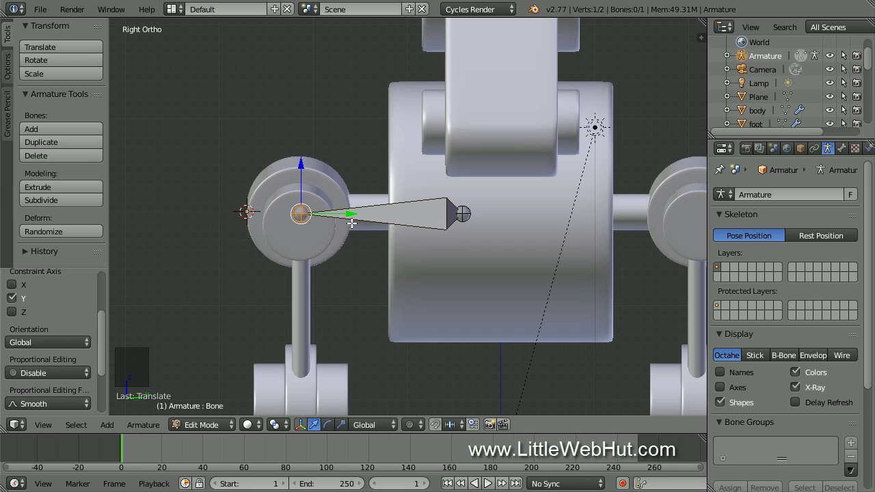
- In front view, extrude a bone from the shoulder to the knee (X -0.568, Z -2.054) and another to the ankle ball (X 0.568, Z -2.105)
{"action": "key", "text": "KP_1"}
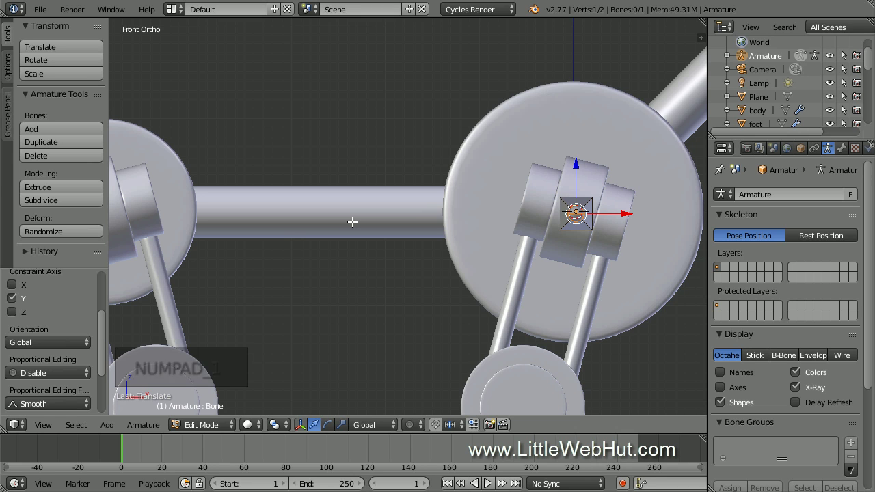
{"action": "middle_click_drag", "start_coordinate": [368, 265], "coordinate": [314, 181], "text": "shift"}
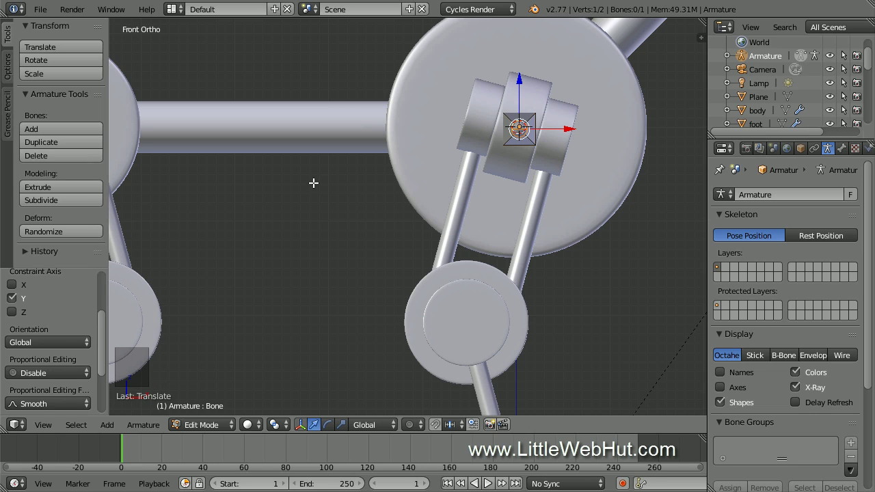
{"action": "key", "text": "e"}
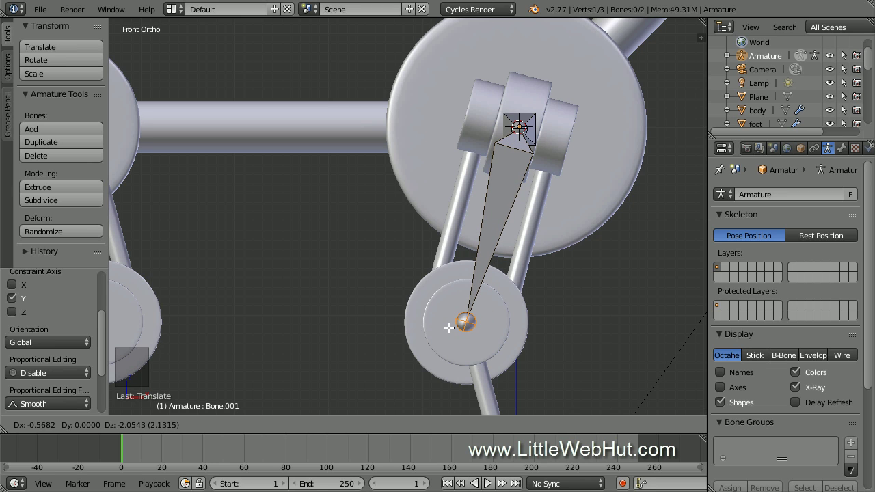
{"action": "left_click", "coordinate": [448, 327]}
{"action": "middle_click_drag", "start_coordinate": [424, 333], "coordinate": [346, 128], "text": "shift"}
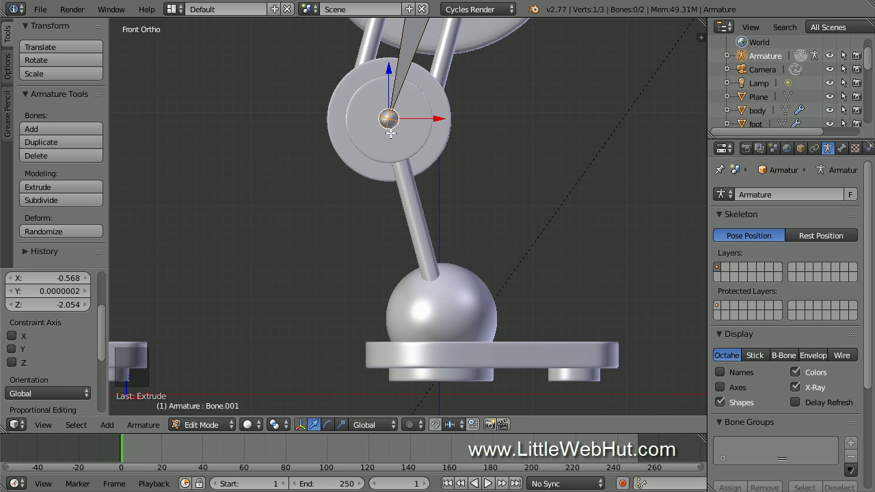
{"action": "key", "text": "e"}
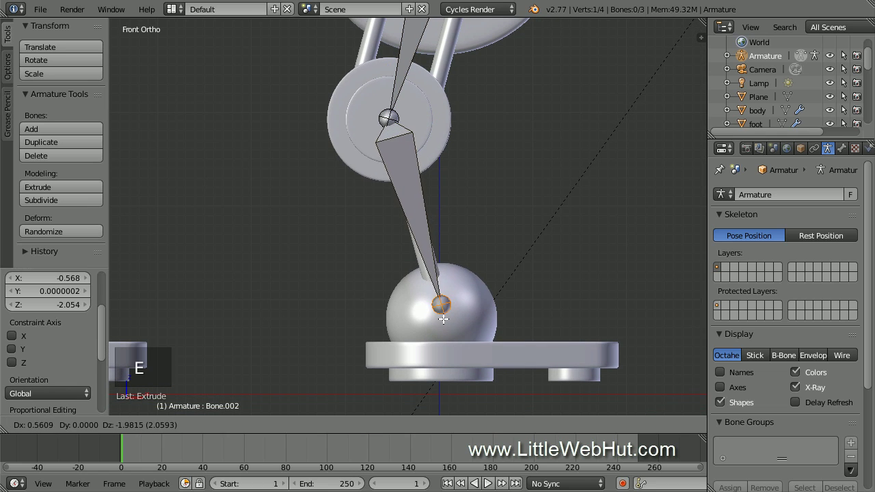
{"action": "left_click", "coordinate": [444, 330]}
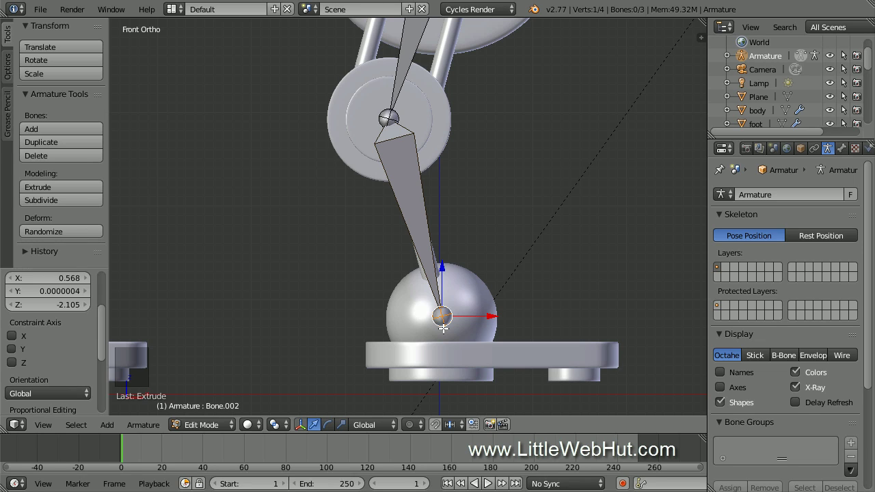
- Add a separate bone in the empty space beside the front leg and rotate it 90° about the global Y axis
{"action": "left_click", "coordinate": [201, 172]}
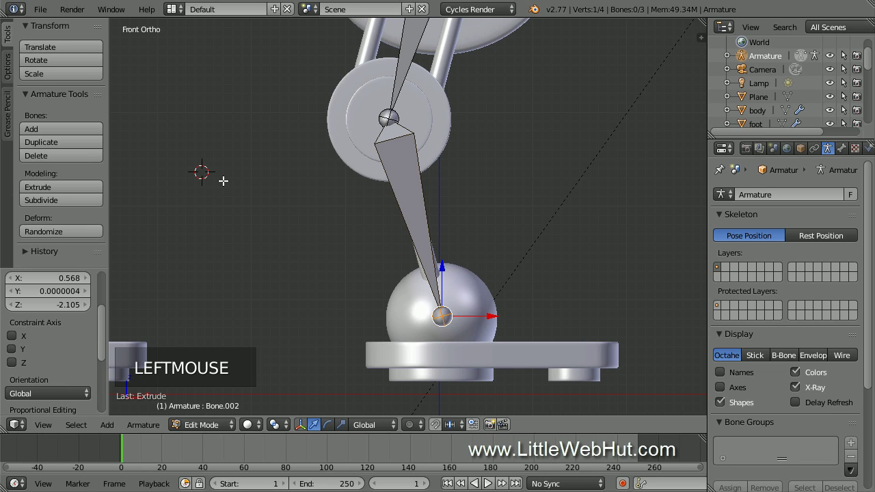
{"action": "key", "text": "shift+a"}
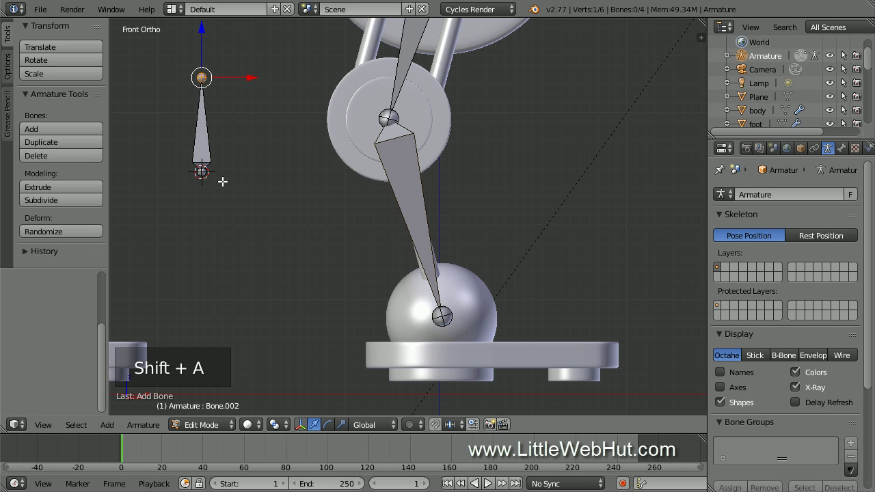
{"action": "right_click", "coordinate": [205, 134]}
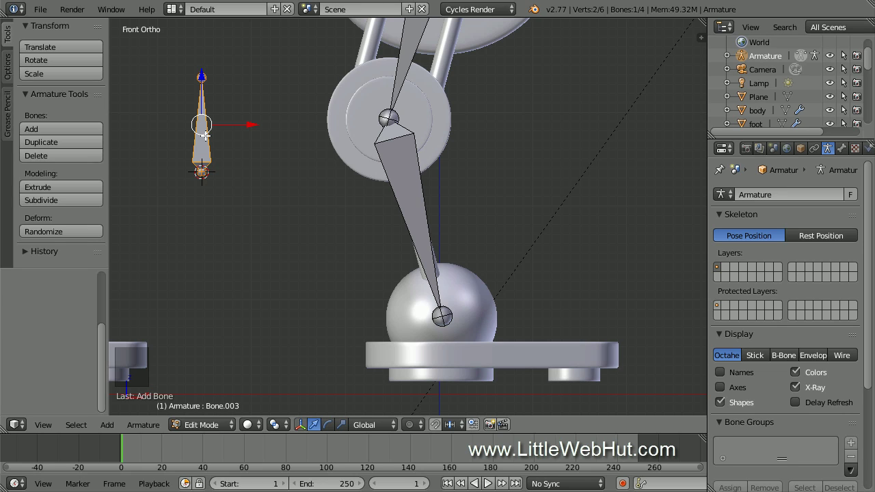
{"action": "key", "text": "r"}
{"action": "type", "text": "y"}
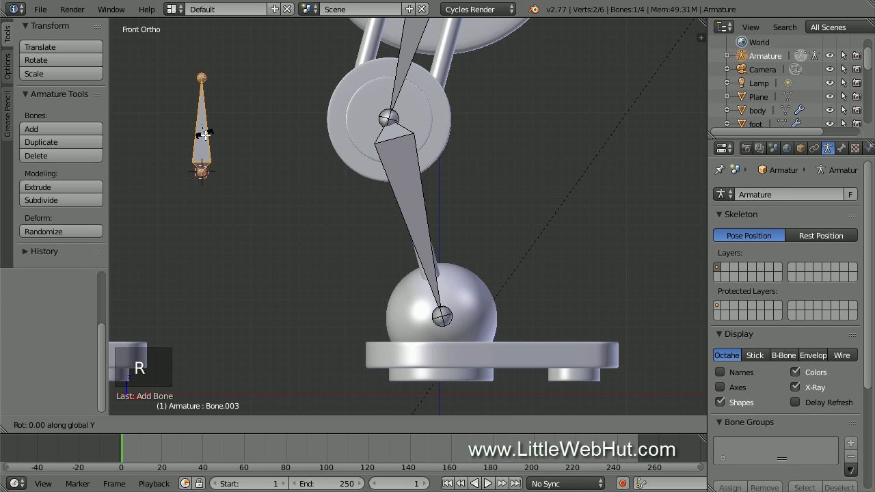
{"action": "type", "text": "90"}
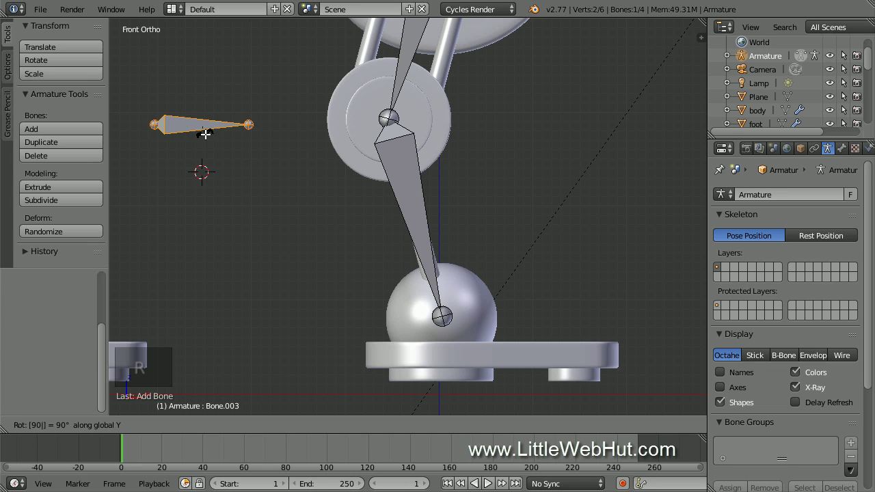
{"action": "key", "text": "Return"}
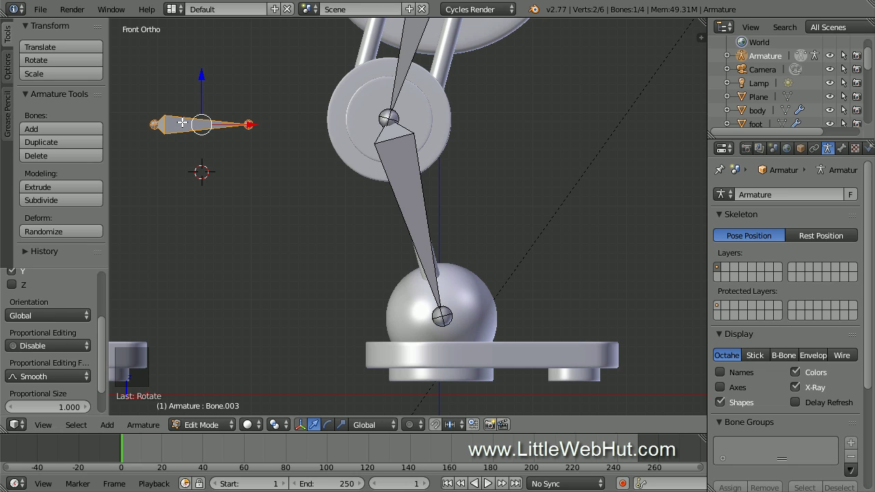
- Move the horizontal bone so its base sits on the ankle joint, aligned with the leg at about X 0.011, Y 0.583, Z -4.195
{"action": "key", "text": "g"}
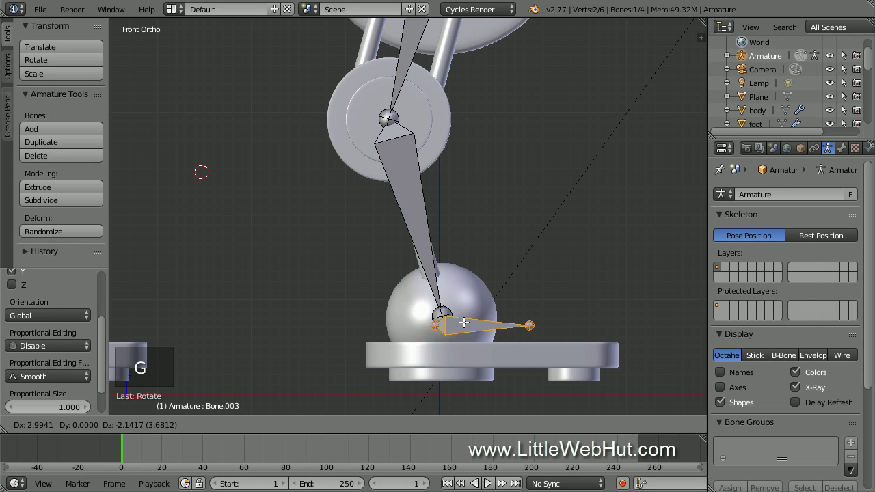
{"action": "left_click", "coordinate": [470, 315]}
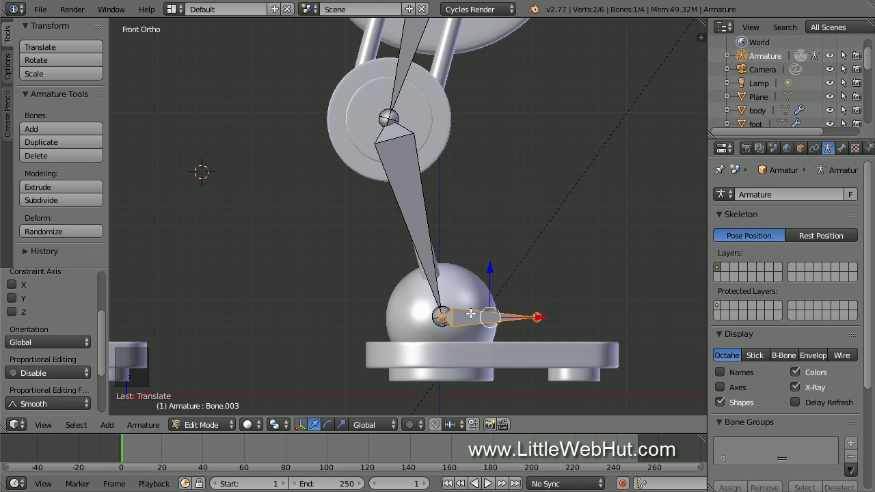
{"action": "key", "text": "KP_3"}
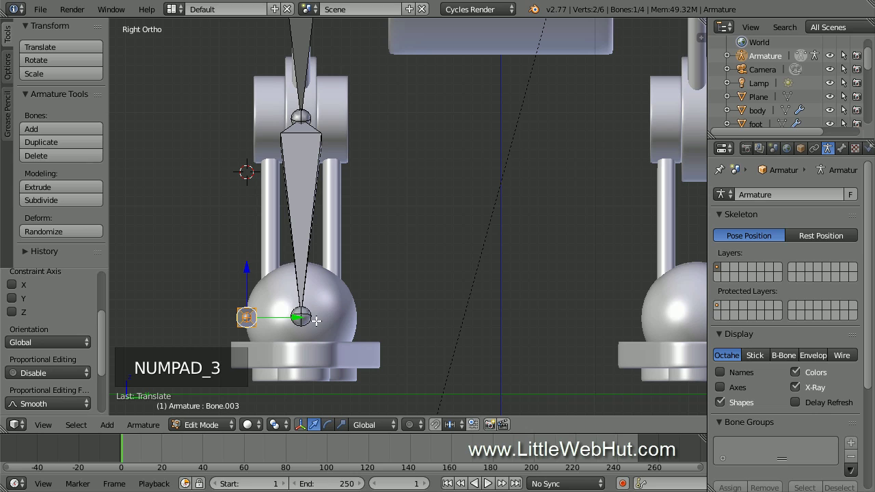
{"action": "left_click_drag", "start_coordinate": [298, 316], "coordinate": [352, 311]}
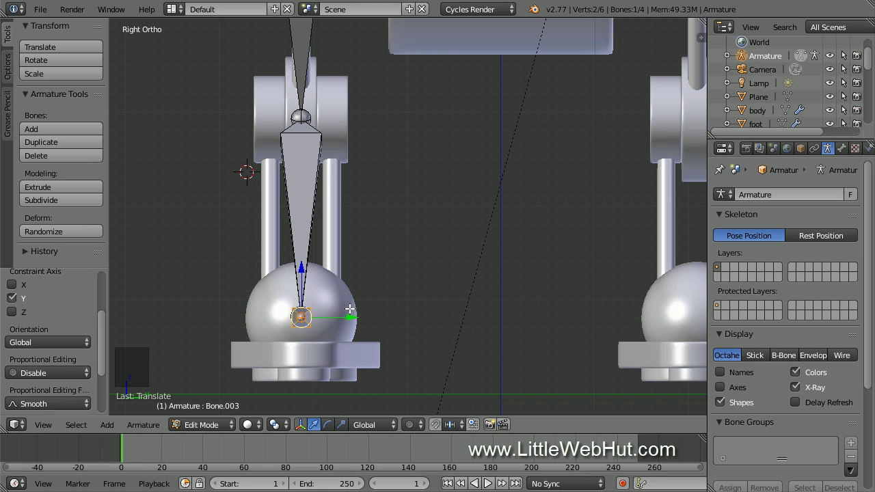
- Rename the horizontal bone at the ankle as foot
{"action": "middle_click_drag", "start_coordinate": [208, 259], "coordinate": [290, 276]}
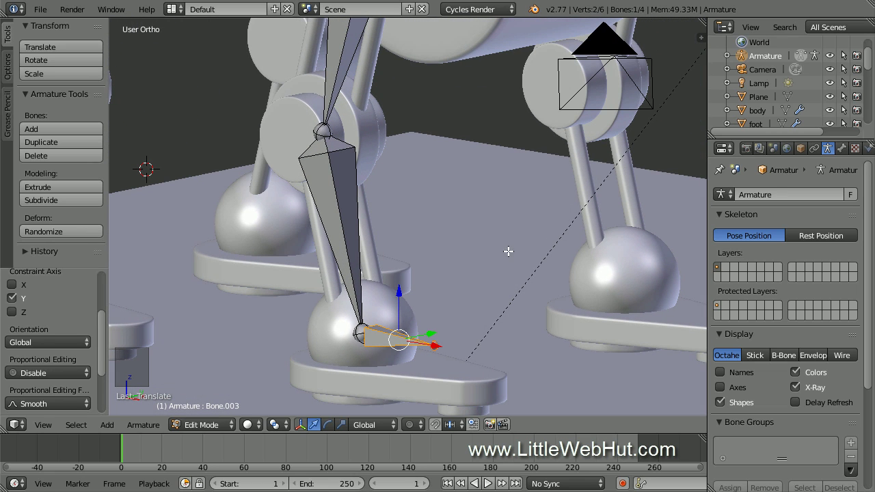
{"action": "left_click", "coordinate": [843, 149]}
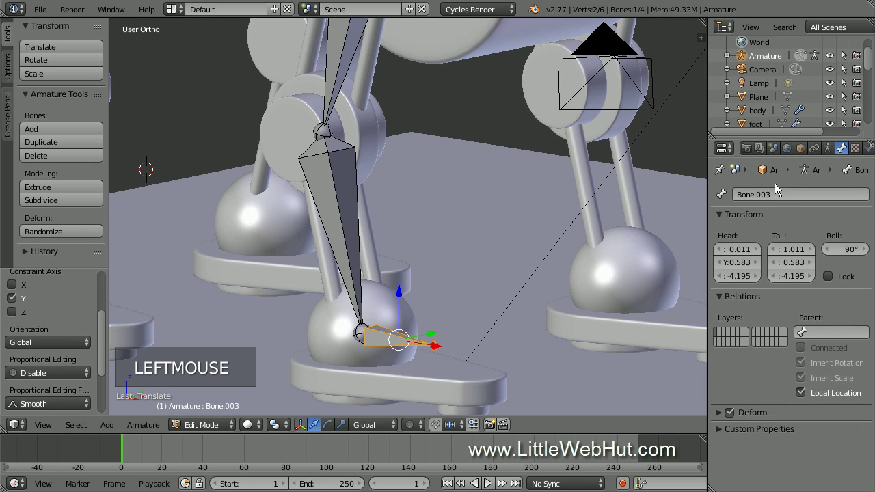
{"action": "double_click", "coordinate": [755, 195]}
{"action": "type", "text": "foo"}
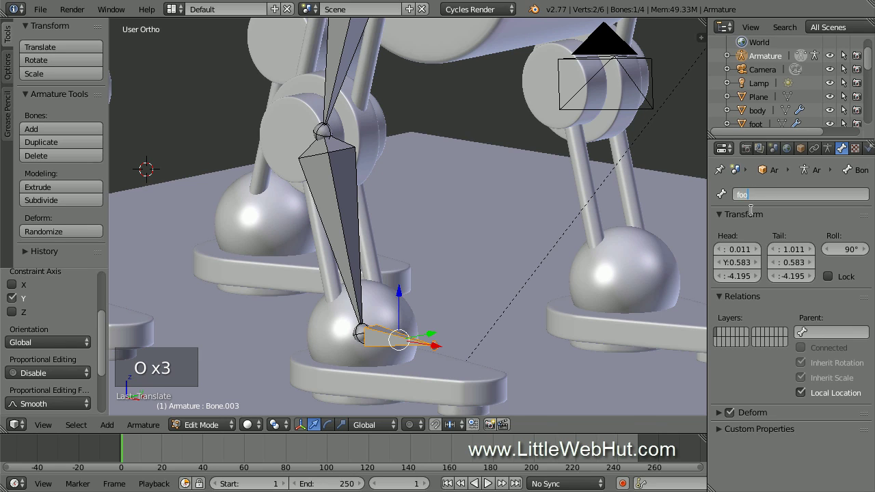
{"action": "type", "text": "t"}
{"action": "key", "text": "Return"}
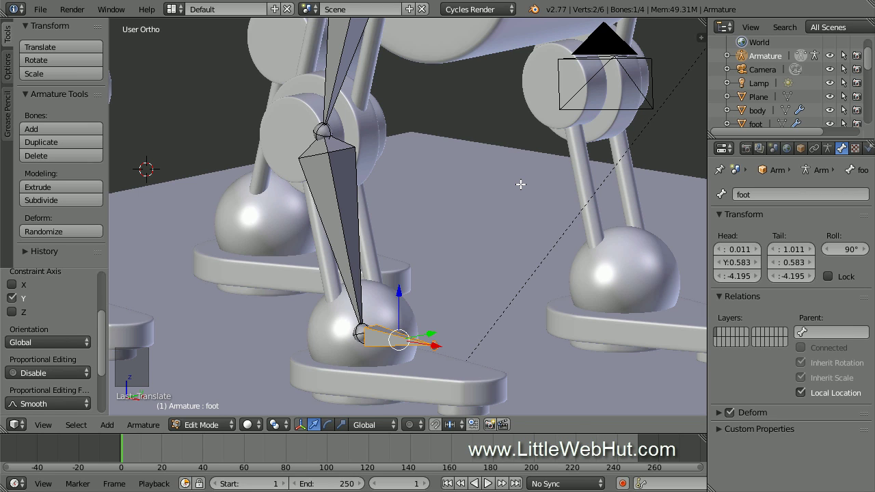
- Add an upright bone above the spine and move it along Y to the body's centre line, at about Y 2.749
{"action": "key", "text": "KP_1"}
{"action": "scroll", "coordinate": [521, 185], "scroll_direction": "down", "scroll_amount": 4}
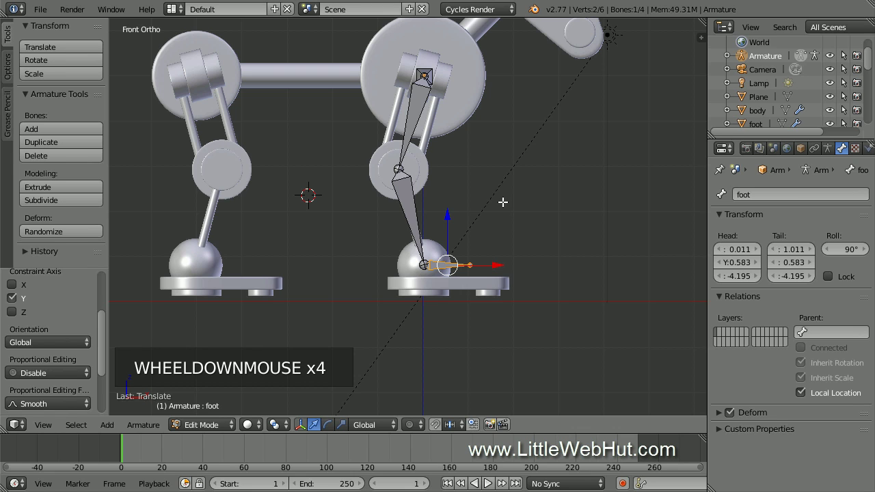
{"action": "middle_click_drag", "start_coordinate": [501, 201], "coordinate": [545, 285], "text": "shift"}
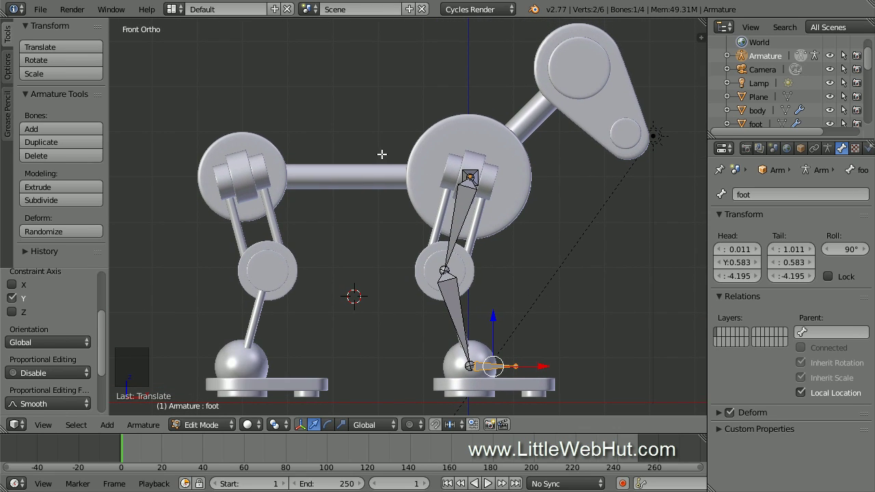
{"action": "left_click", "coordinate": [345, 130]}
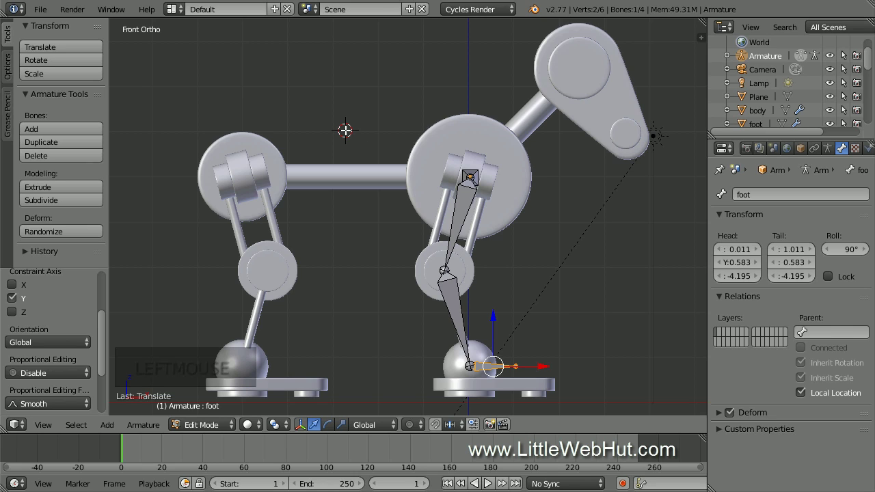
{"action": "key", "text": "shift+a"}
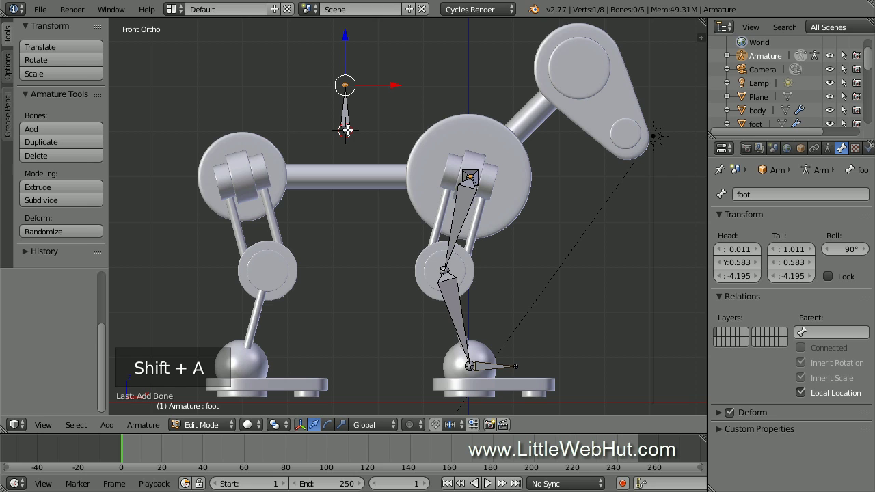
{"action": "key", "text": "KP_3"}
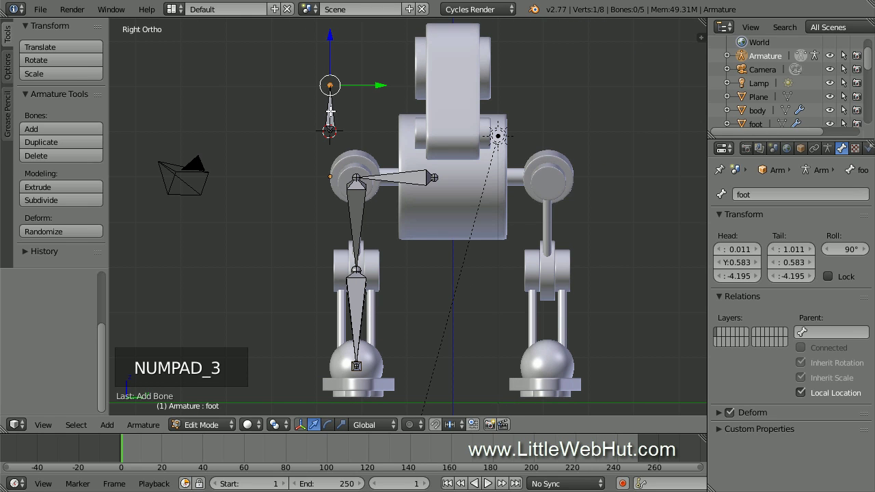
{"action": "right_click", "coordinate": [330, 110]}
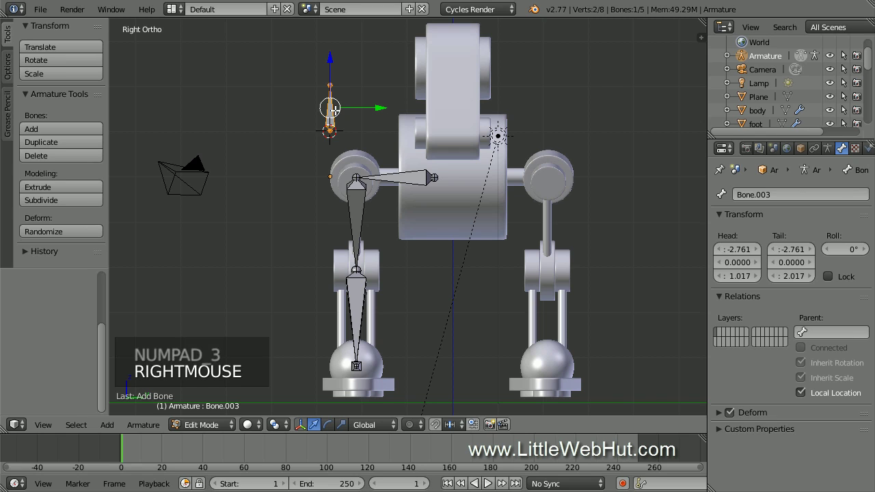
{"action": "left_click_drag", "start_coordinate": [365, 110], "coordinate": [504, 128]}
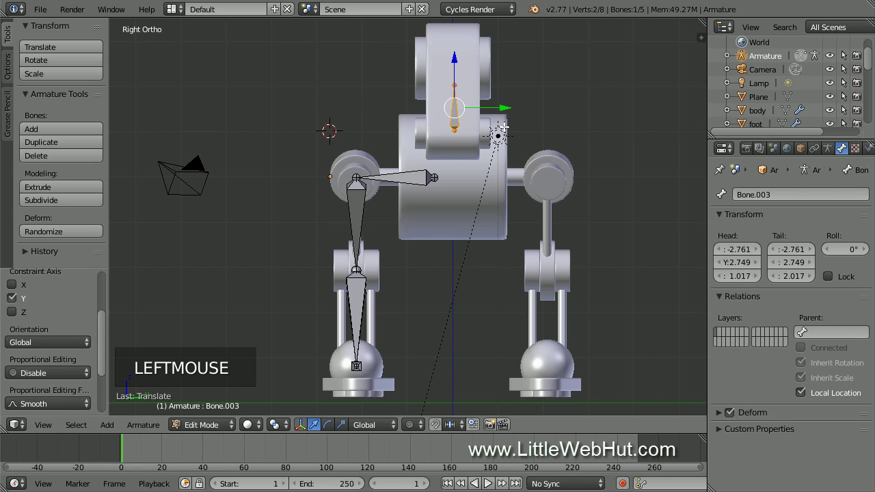
- Rename the upright bone above the spine as body
{"action": "left_click", "coordinate": [748, 195]}
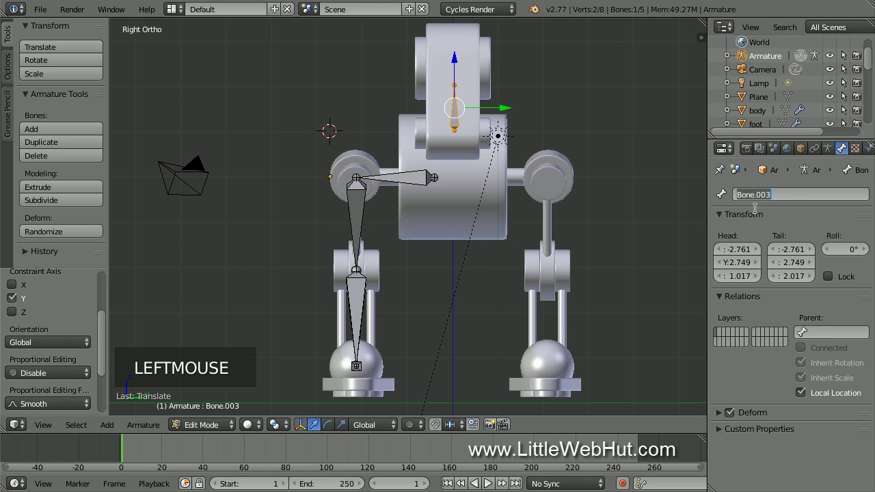
{"action": "type", "text": "body"}
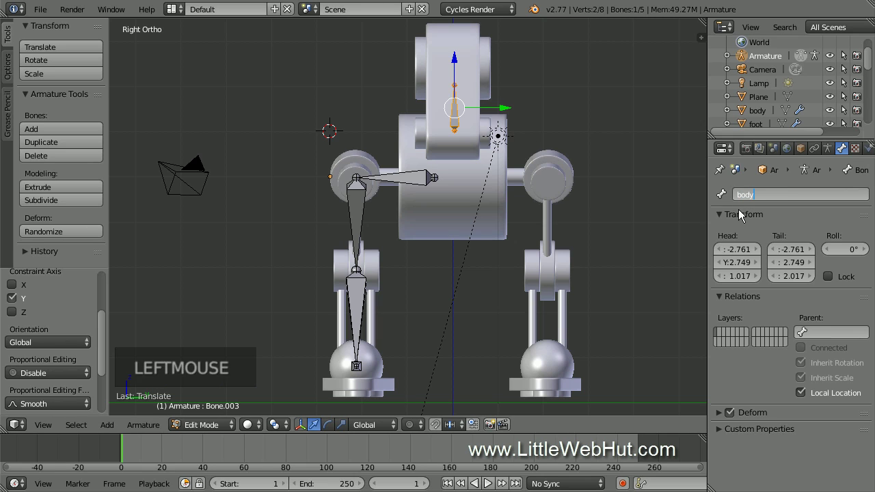
{"action": "key", "text": "Return"}
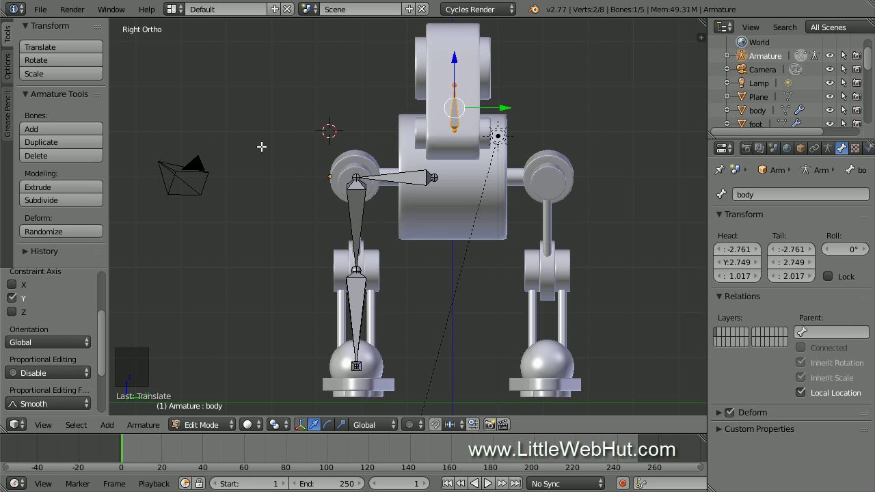
- Parent the shoulder bone of the front leg to the body bone with the Keep Offset option
{"action": "middle_click_drag", "start_coordinate": [262, 145], "coordinate": [351, 184]}
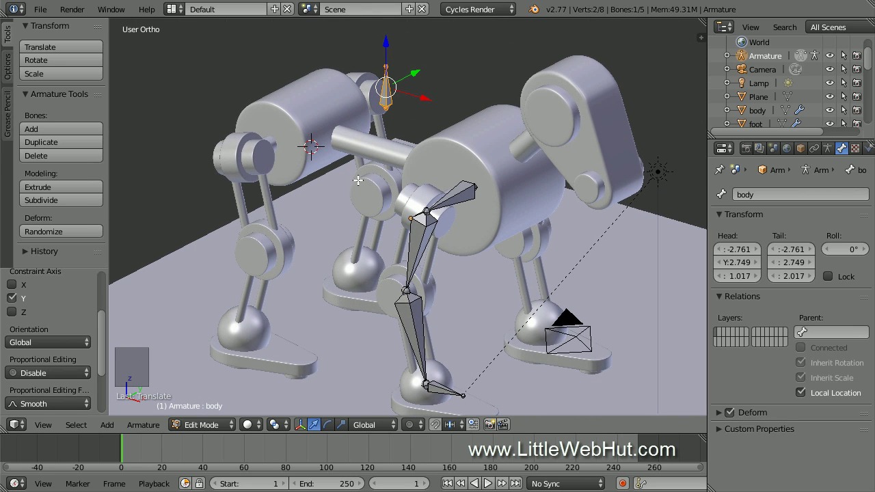
{"action": "right_click", "coordinate": [460, 192]}
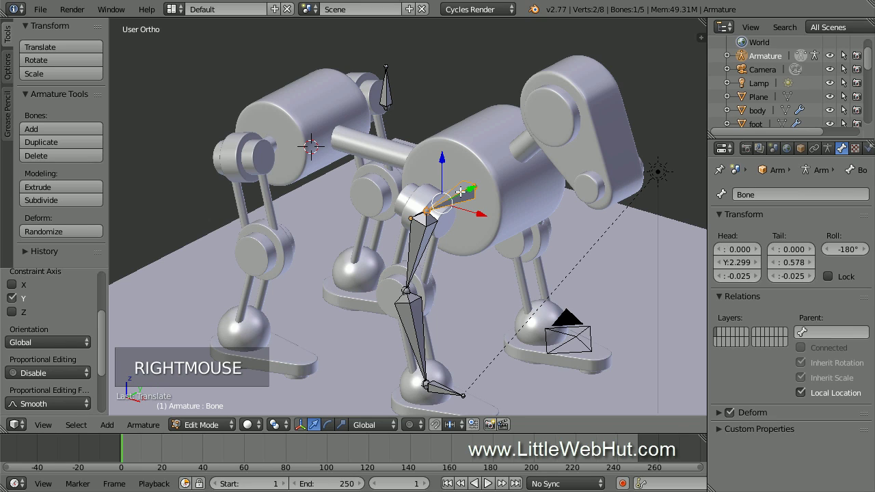
{"action": "right_click", "coordinate": [386, 95], "text": "shift"}
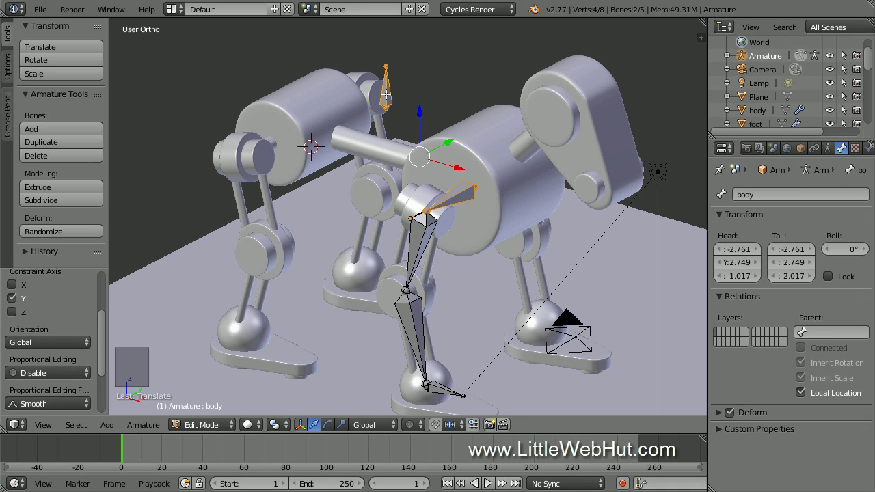
{"action": "key", "text": "ctrl+p"}
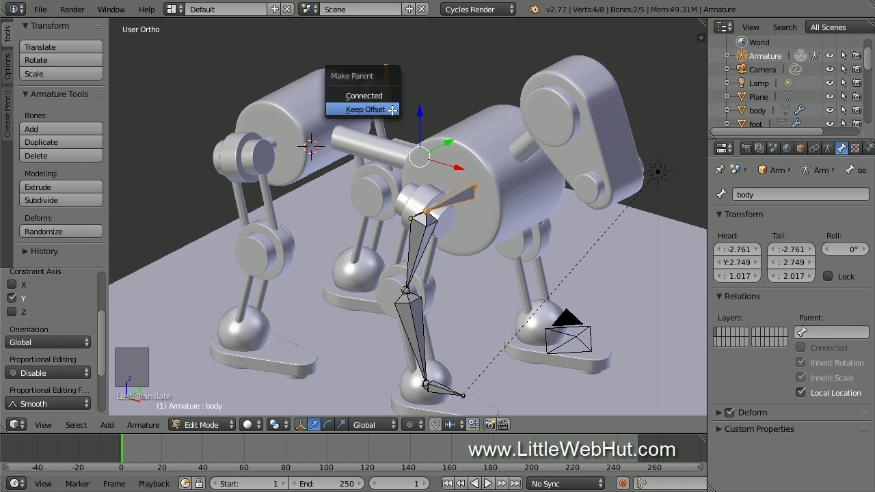
{"action": "left_click", "coordinate": [392, 110]}
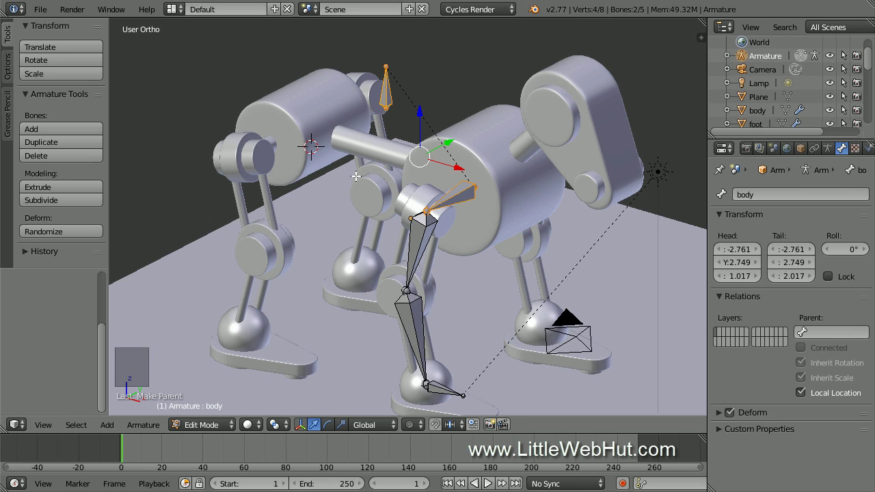
- Switch the armature from Edit Mode to Pose Mode
{"action": "left_click", "coordinate": [235, 426]}
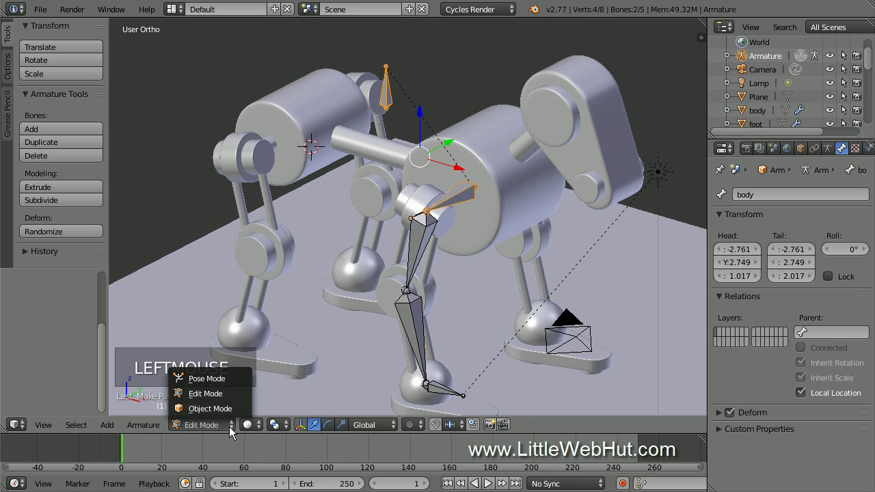
{"action": "left_click", "coordinate": [239, 380]}
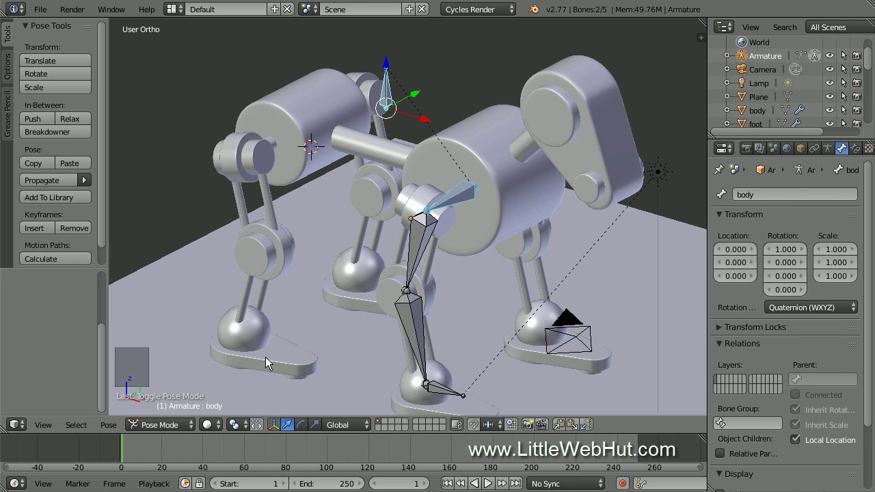
- Rotate the body bone freely with trackball rotation to test the shoulder's parenting
{"action": "right_click", "coordinate": [387, 95]}
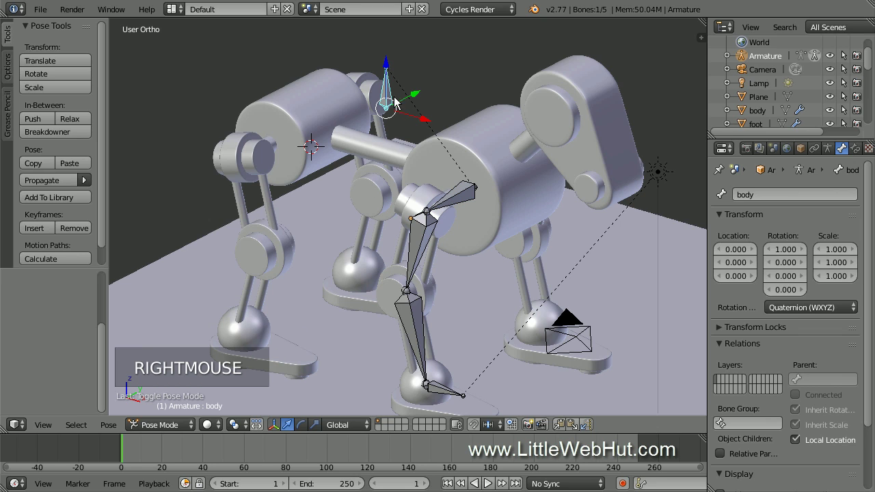
{"action": "key", "text": "r"}
{"action": "key", "text": "r"}
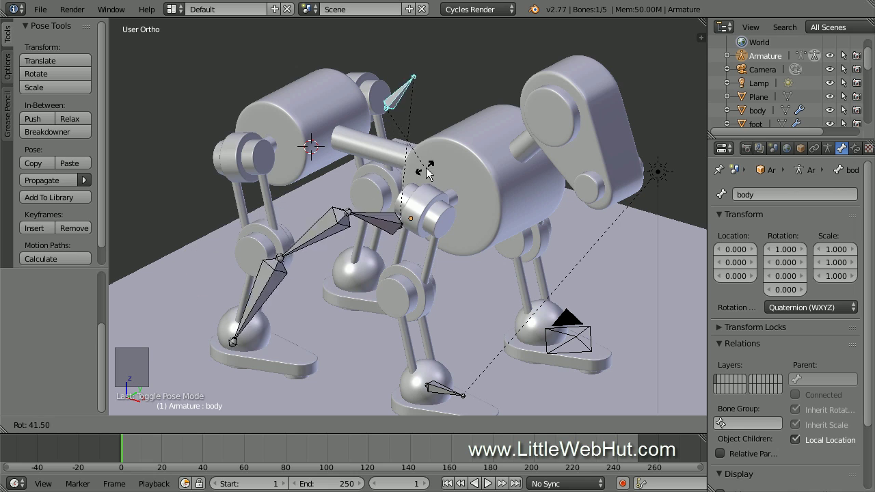
{"action": "left_click", "coordinate": [501, 146]}
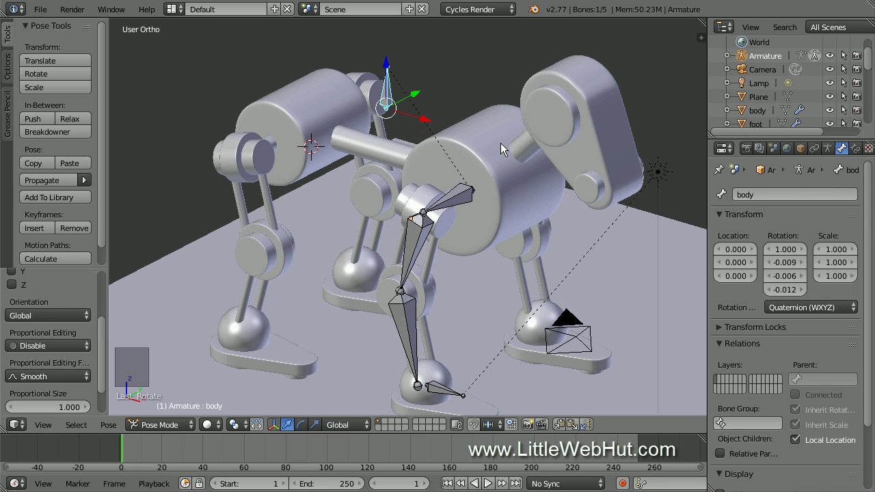
- Rotate the front leg's upper bone freely with trackball rotation to test the chain below it
{"action": "right_click", "coordinate": [415, 238]}
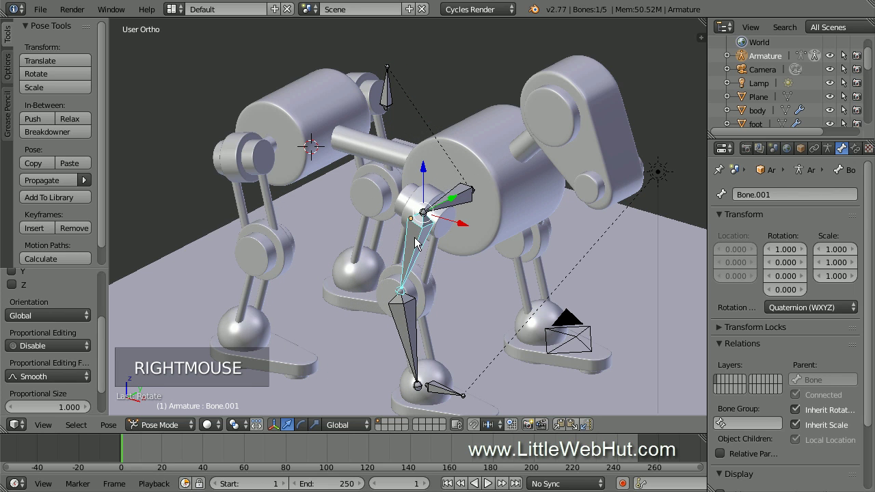
{"action": "key", "text": "r"}
{"action": "key", "text": "r"}
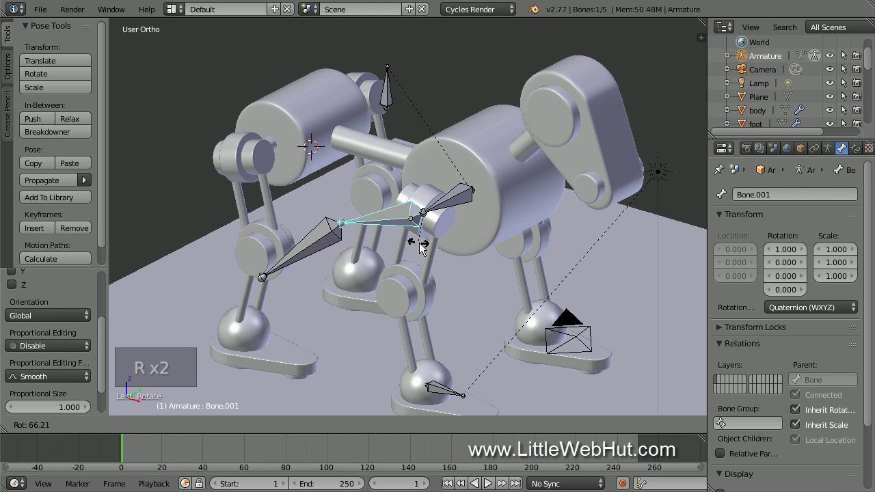
{"action": "left_click", "coordinate": [457, 237]}
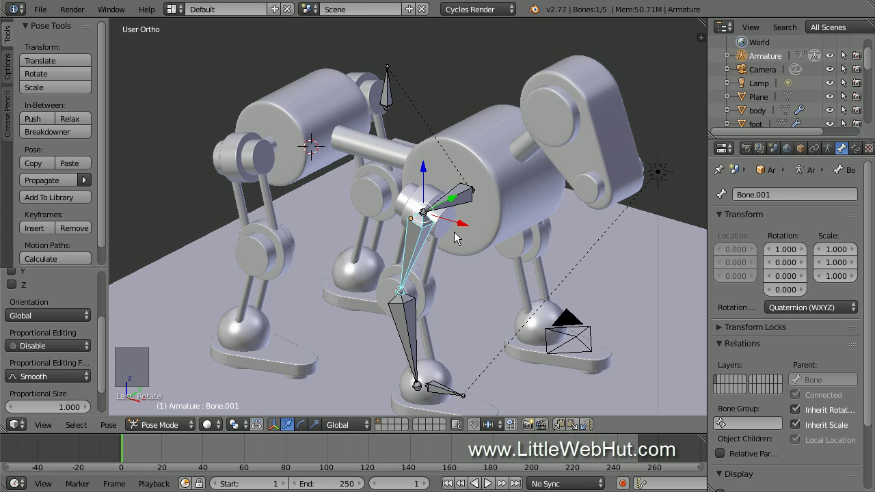
- Select all bones and clear all of their pose transforms
{"action": "key", "text": "a"}
{"action": "key", "text": "a"}
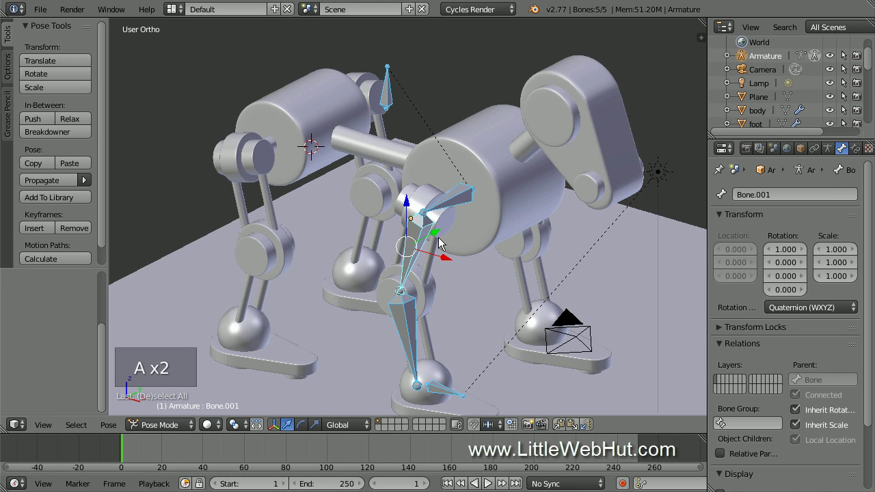
{"action": "left_click", "coordinate": [109, 426]}
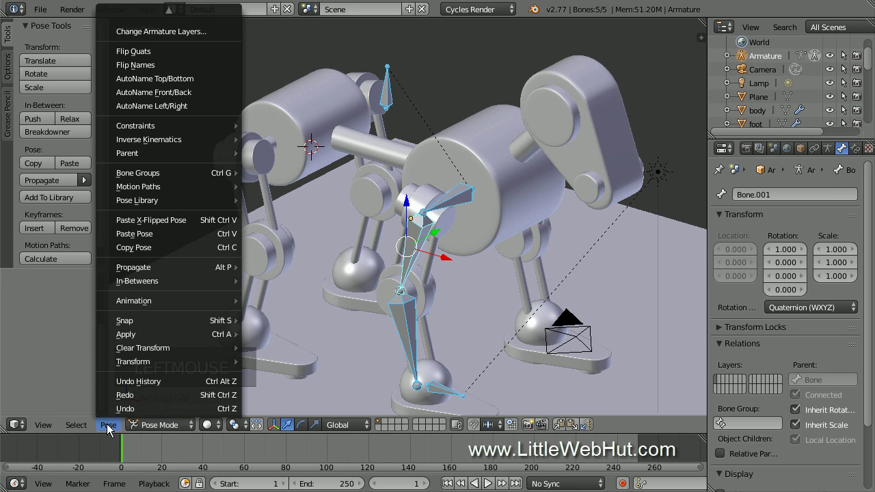
{"action": "mouse_move", "coordinate": [182, 347]}
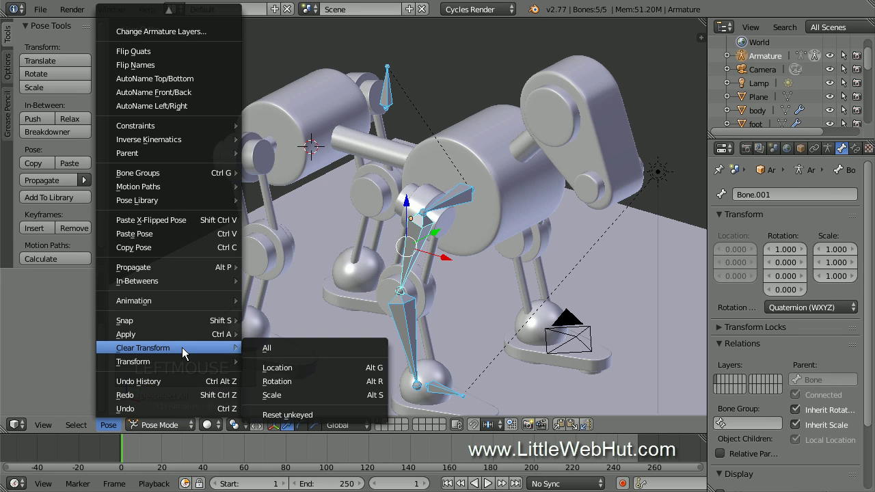
{"action": "left_click", "coordinate": [322, 348]}
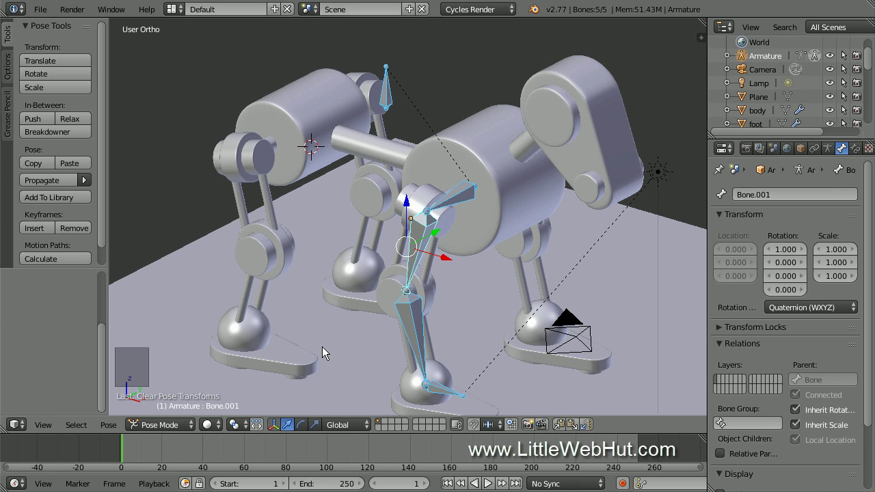
- Add an Inverse Kinematics bone constraint to the front leg's lower bone, widening the properties area for its settings
{"action": "right_click", "coordinate": [408, 320]}
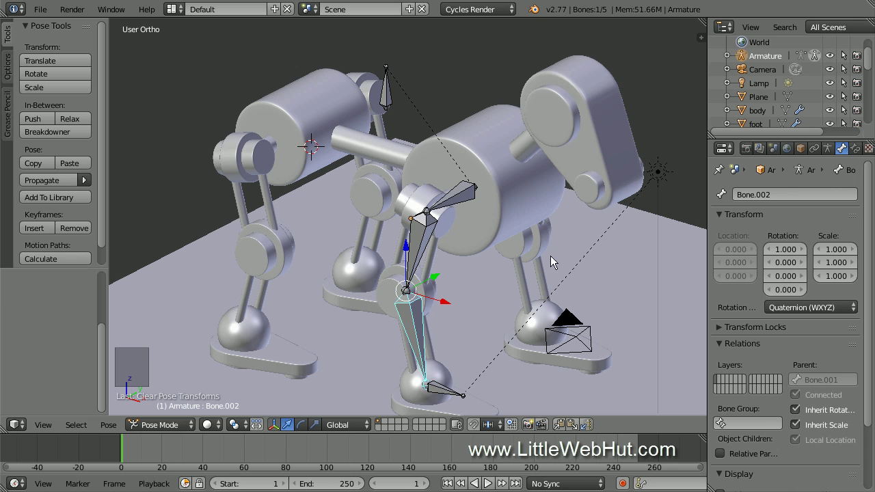
{"action": "left_click_drag", "start_coordinate": [707, 186], "coordinate": [679, 191]}
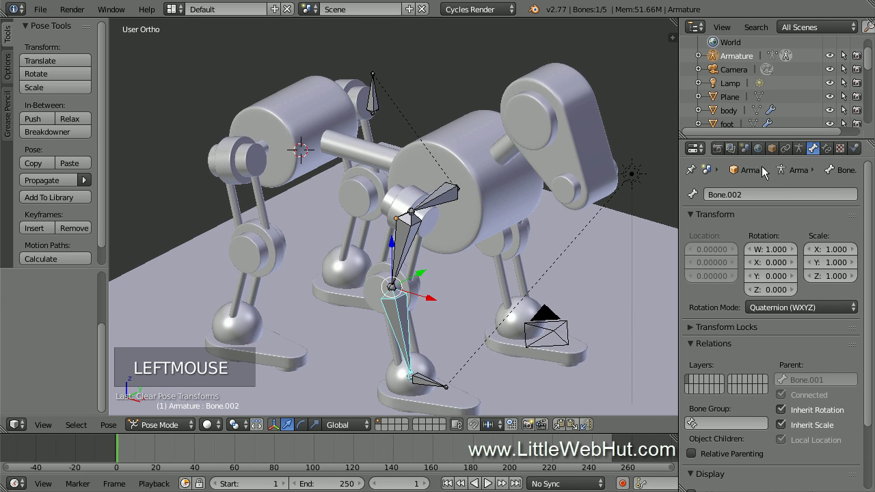
{"action": "left_click", "coordinate": [827, 149]}
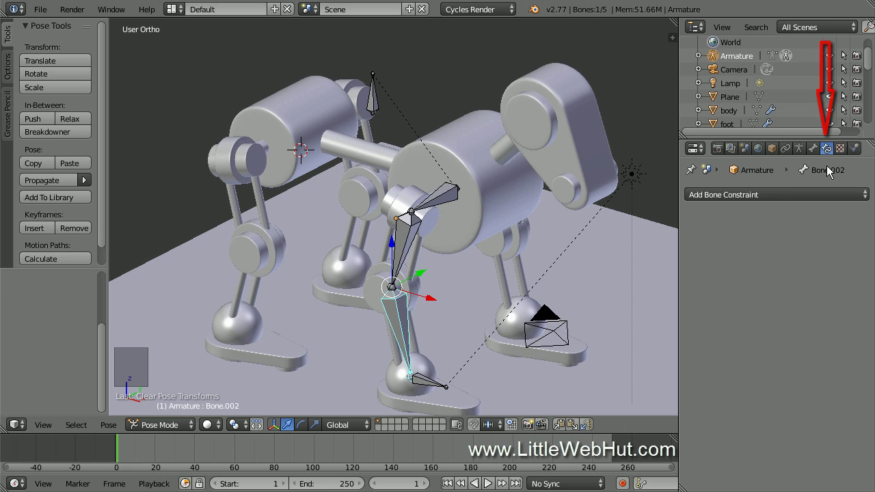
{"action": "left_click", "coordinate": [787, 194]}
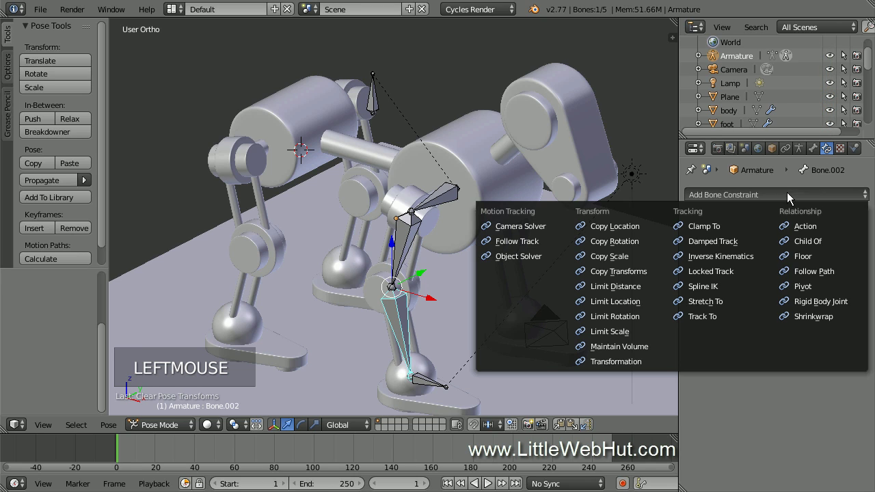
{"action": "left_click", "coordinate": [758, 256]}
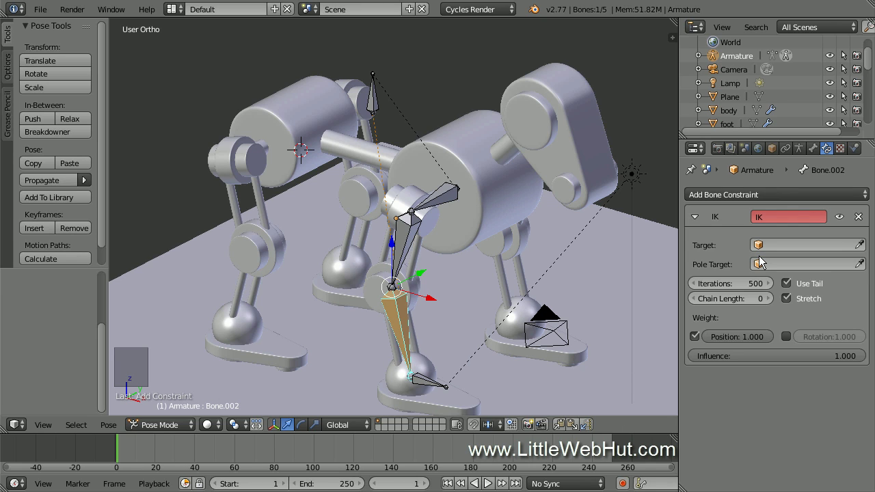
- Set the IK constraint's target to Armature and its target bone to foot
{"action": "left_click", "coordinate": [800, 245]}
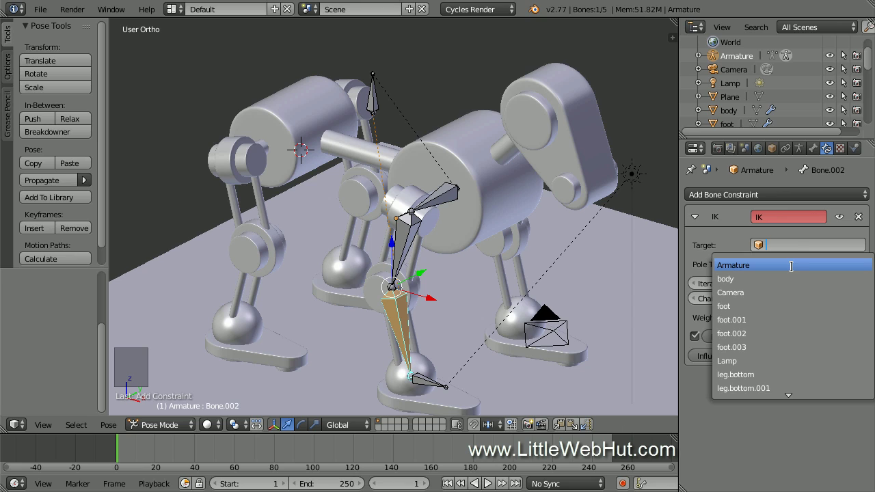
{"action": "left_click", "coordinate": [791, 265]}
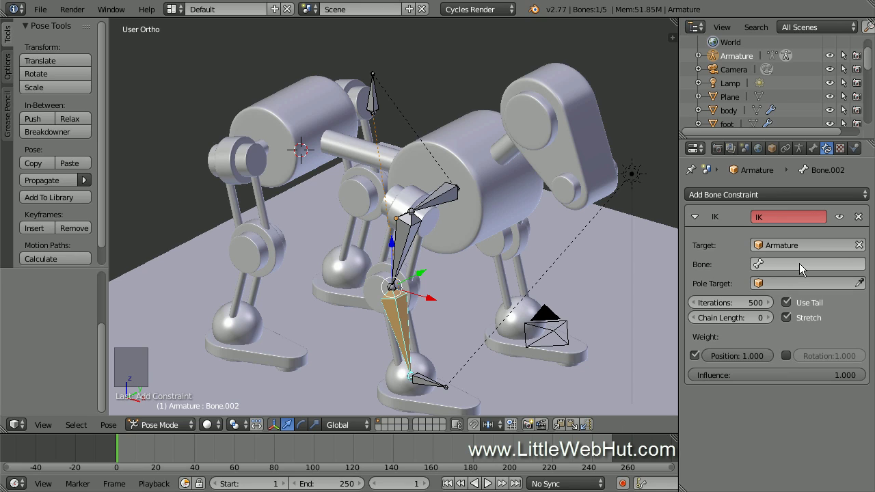
{"action": "left_click", "coordinate": [799, 264]}
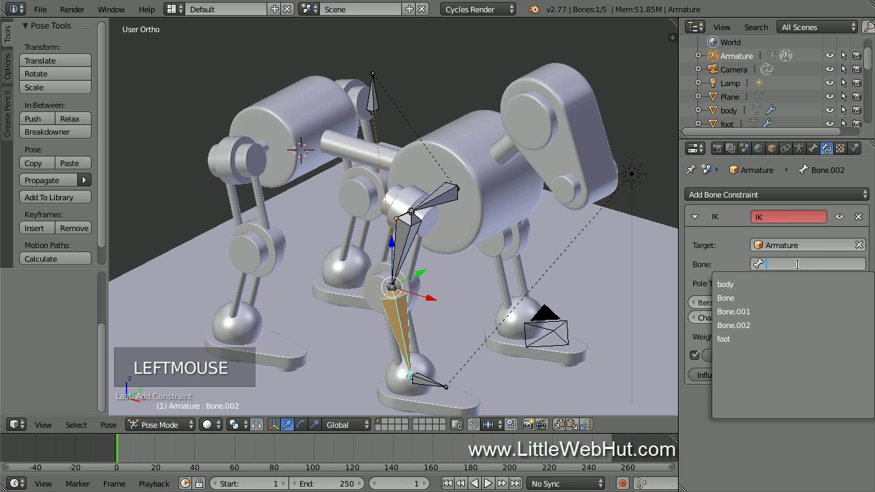
{"action": "left_click", "coordinate": [771, 339]}
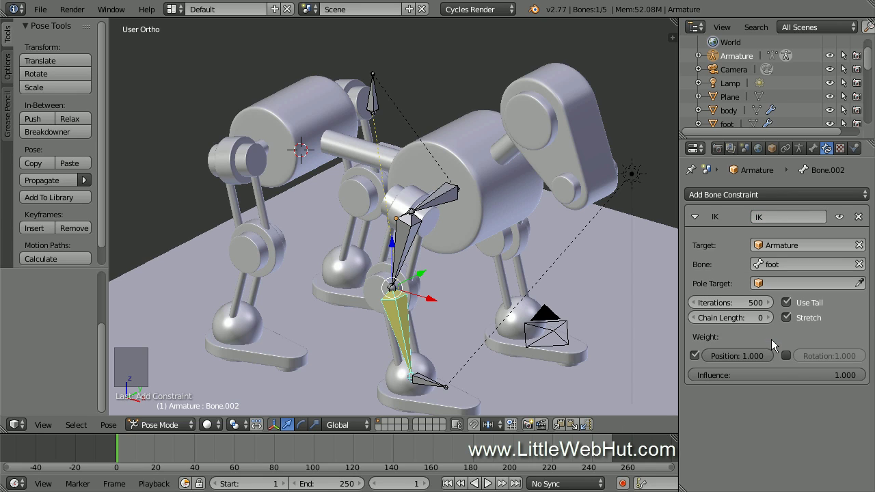
- Try moving the foot bone along Z to test the IK constraint, and undo the move
{"action": "right_click", "coordinate": [432, 383]}
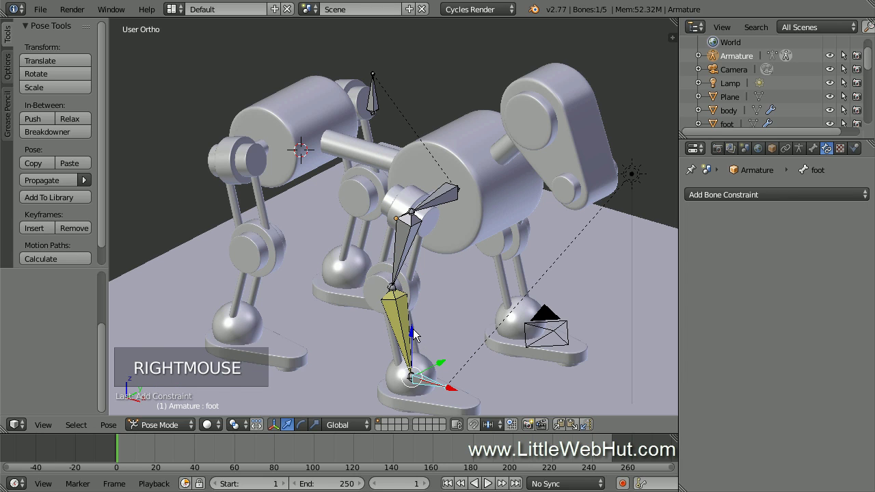
{"action": "mouse_move", "coordinate": [415, 335]}
{"action": "left_mouse_down"}
{"action": "mouse_move", "coordinate": [422, 275]}
{"action": "mouse_move", "coordinate": [409, 330]}
{"action": "left_mouse_up"}
{"action": "key", "text": "ctrl+z"}
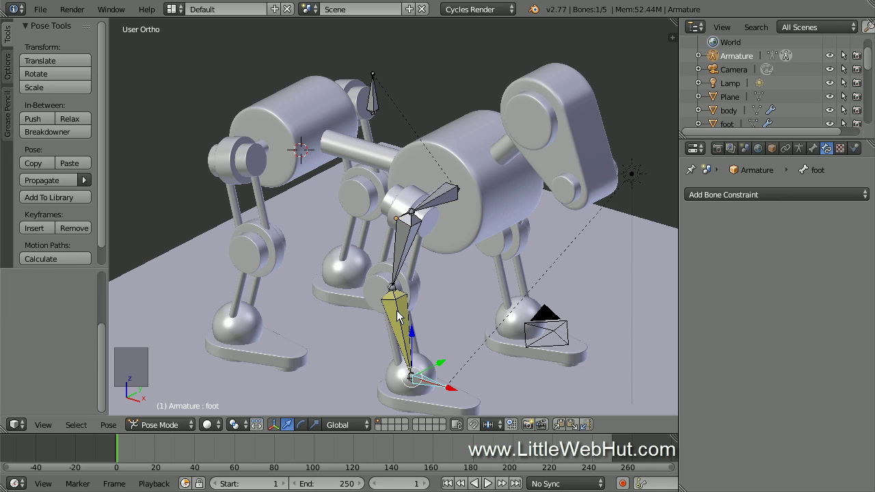
- Set the chain length of the lower leg bone's IK constraint to 3
{"action": "right_click", "coordinate": [400, 317]}
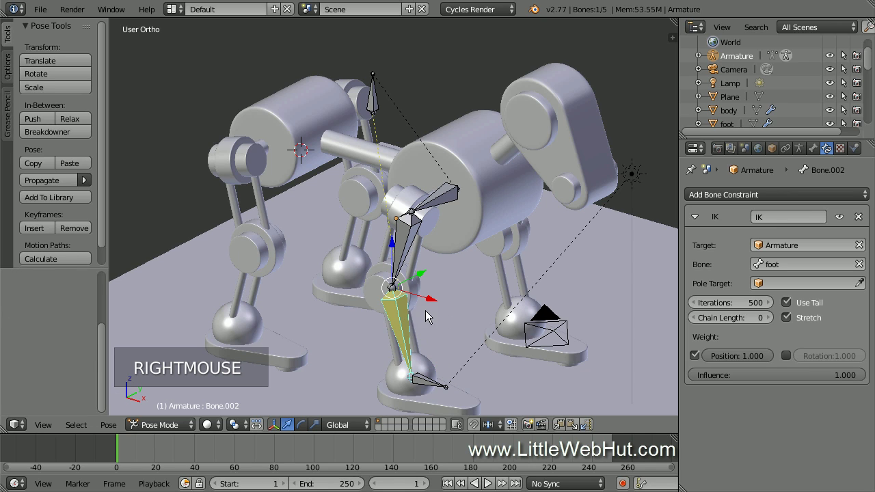
{"action": "left_click", "coordinate": [768, 317]}
{"action": "left_click", "coordinate": [769, 317]}
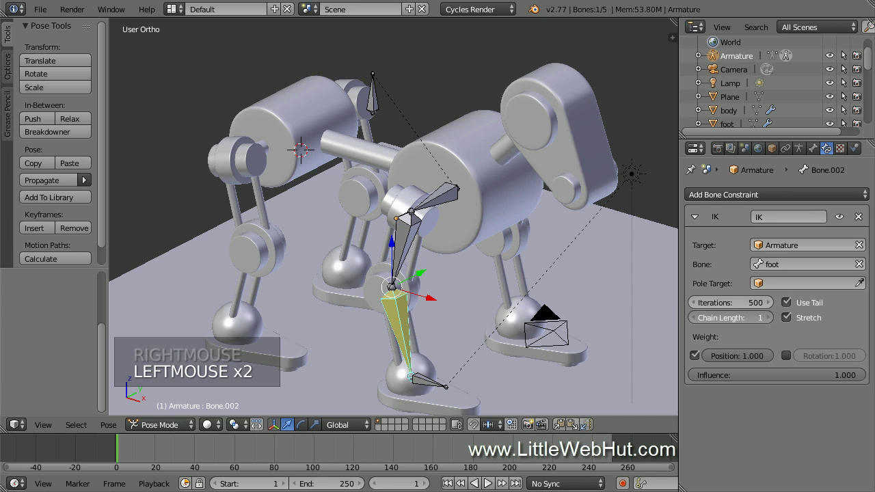
{"action": "left_click", "coordinate": [769, 317]}
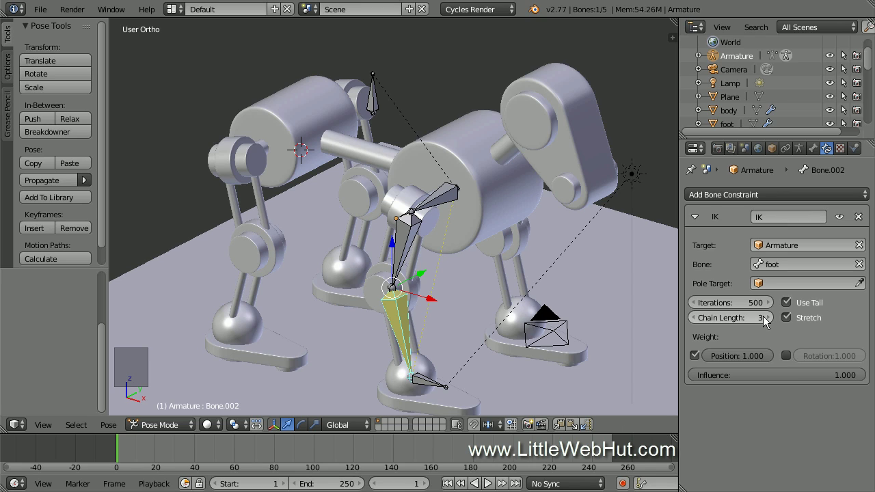
- Move the foot bone along Z to test the three-bone IK chain, and undo the move
{"action": "right_click", "coordinate": [429, 385]}
{"action": "mouse_move", "coordinate": [412, 334]}
{"action": "left_mouse_down"}
{"action": "mouse_move", "coordinate": [423, 276]}
{"action": "mouse_move", "coordinate": [423, 325]}
{"action": "mouse_move", "coordinate": [423, 270]}
{"action": "mouse_move", "coordinate": [426, 332]}
{"action": "left_mouse_up"}
{"action": "key", "text": "ctrl+z"}
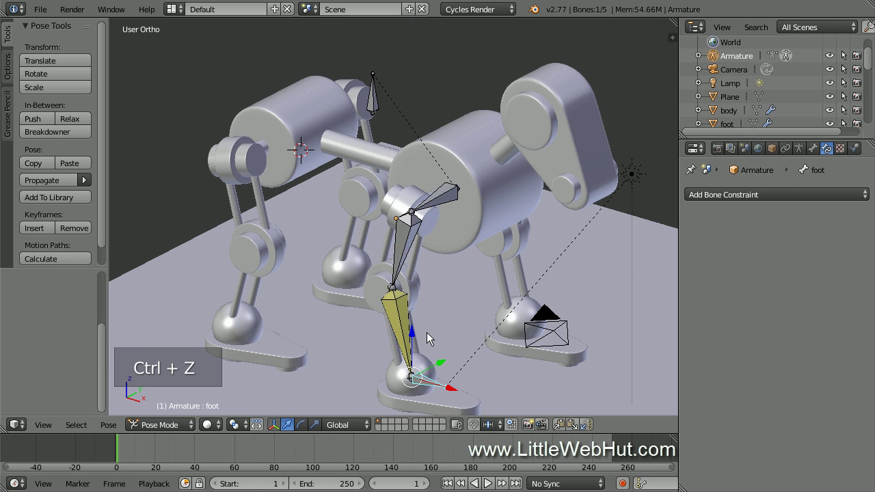
- Move the body bone along X to test how the leg follows, and undo the move
{"action": "right_click", "coordinate": [374, 103]}
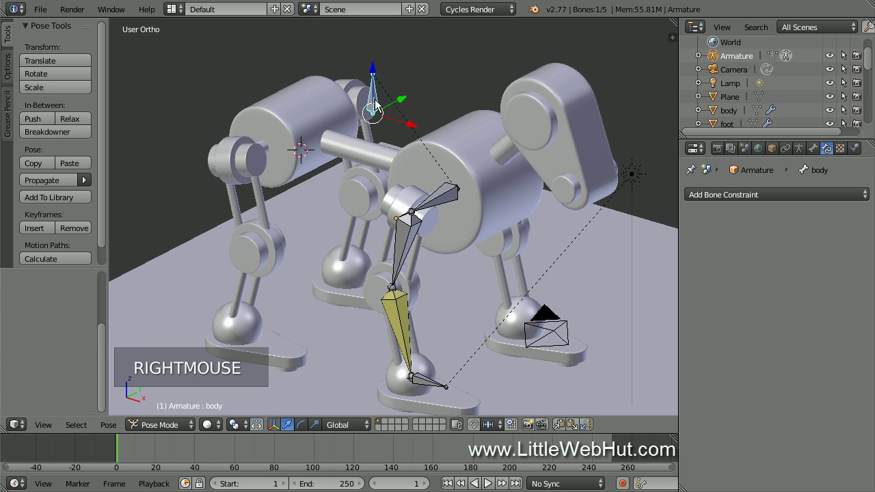
{"action": "left_click_drag", "start_coordinate": [403, 123], "coordinate": [404, 140]}
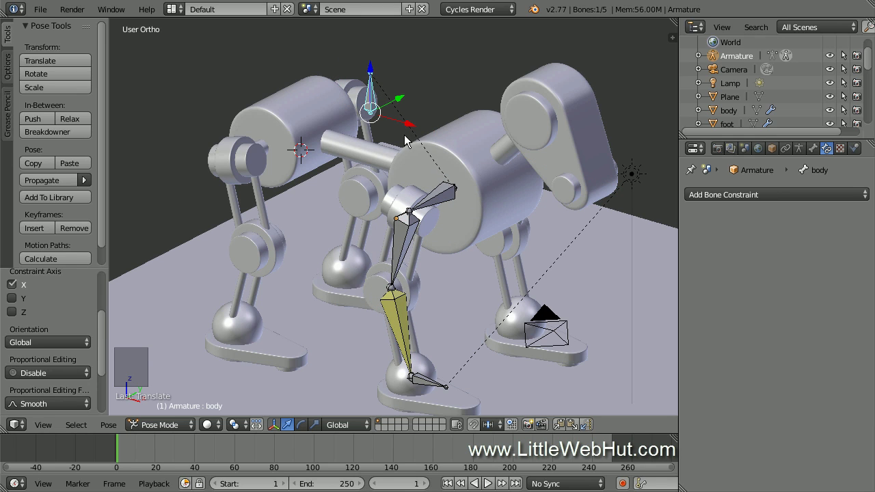
{"action": "key", "text": "ctrl+z"}
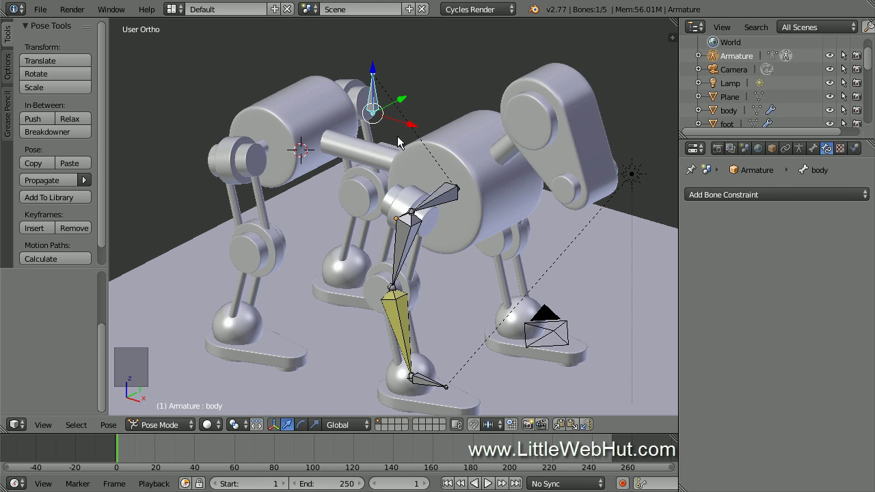
- Lock the X, Y and Z axes in the inverse kinematics settings of the front leg's lower leg bone
{"action": "key", "text": "KP_1"}
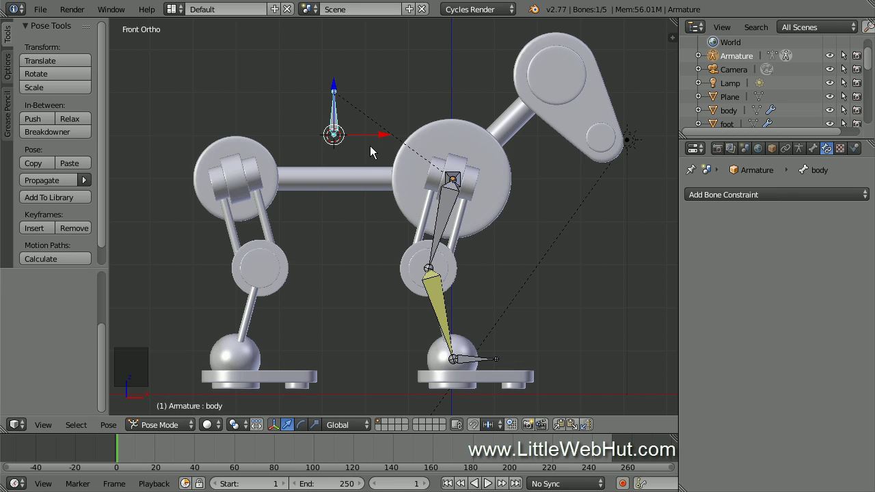
{"action": "middle_click_drag", "start_coordinate": [370, 146], "coordinate": [438, 179]}
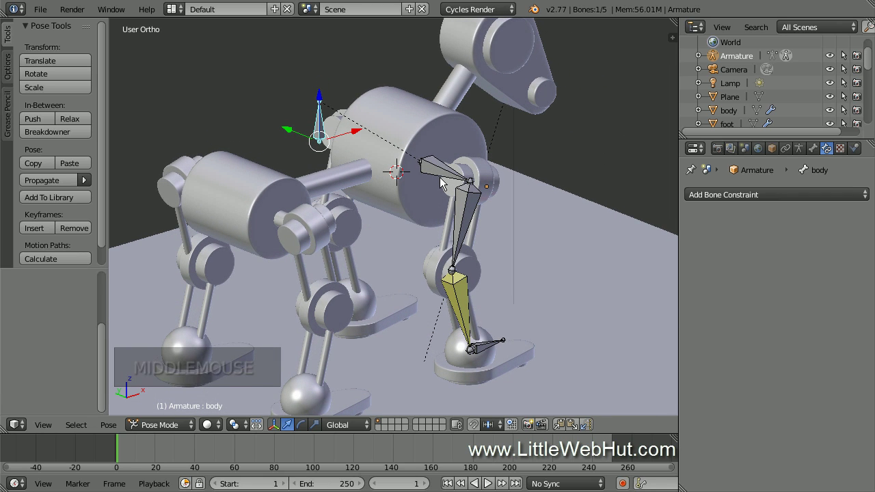
{"action": "right_click", "coordinate": [457, 301]}
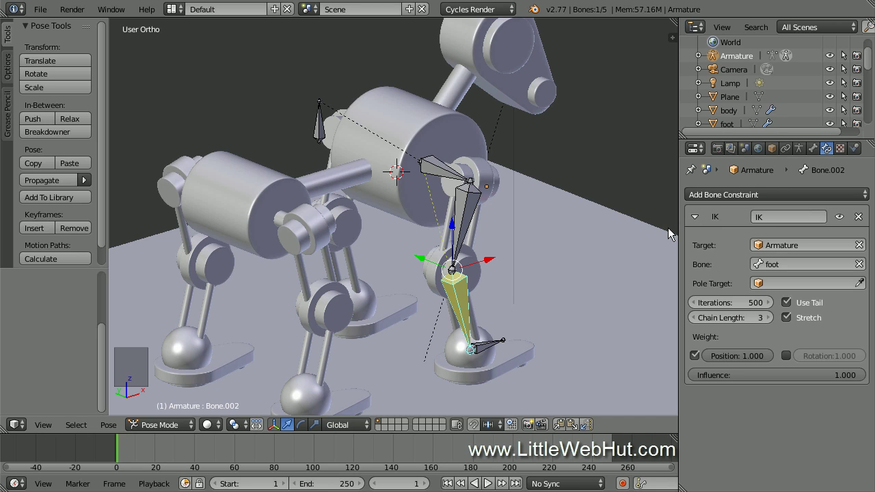
{"action": "left_click", "coordinate": [813, 148]}
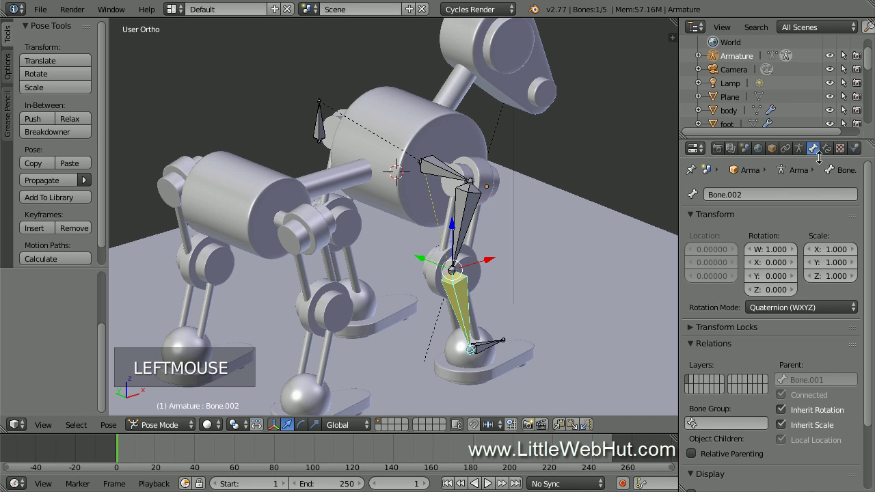
{"action": "left_click", "coordinate": [868, 183]}
{"action": "left_click_drag", "start_coordinate": [868, 183], "coordinate": [869, 263]}
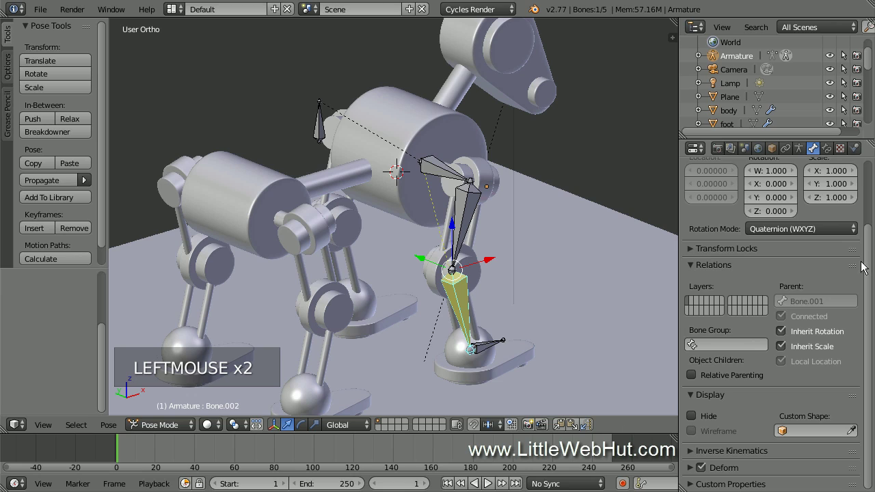
{"action": "left_click", "coordinate": [686, 450]}
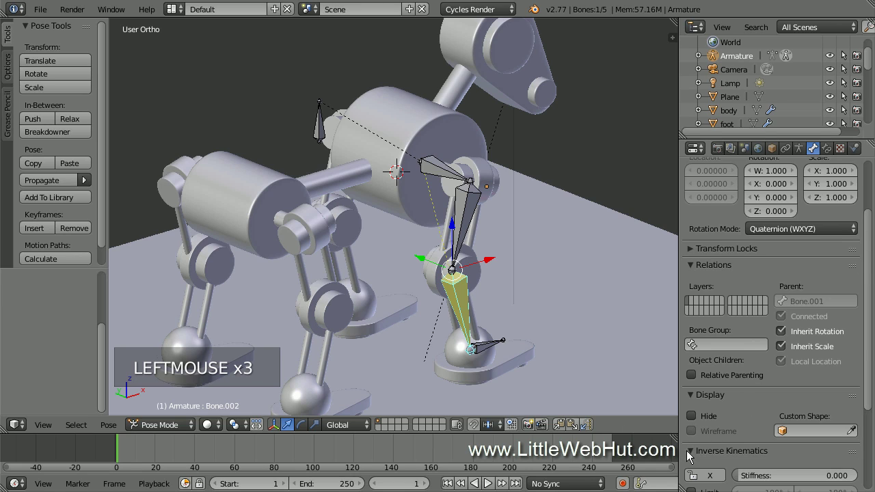
{"action": "left_click_drag", "start_coordinate": [870, 338], "coordinate": [871, 435]}
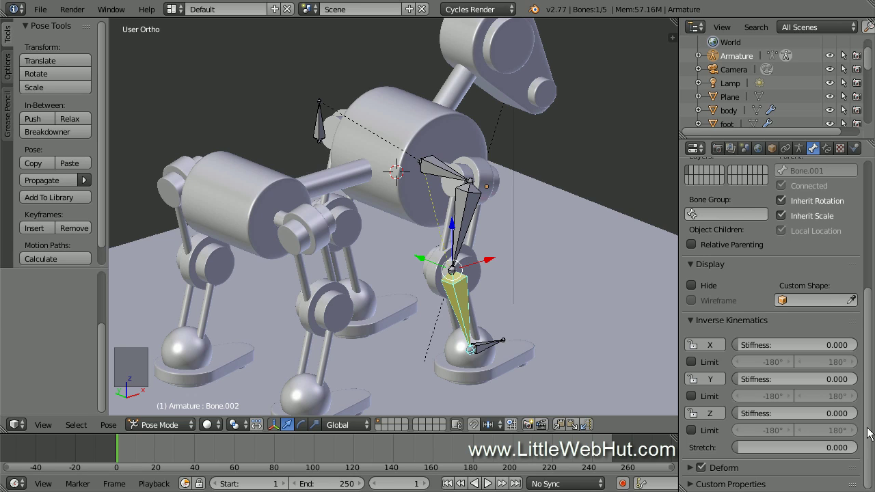
{"action": "left_click", "coordinate": [719, 347]}
{"action": "left_click", "coordinate": [719, 380]}
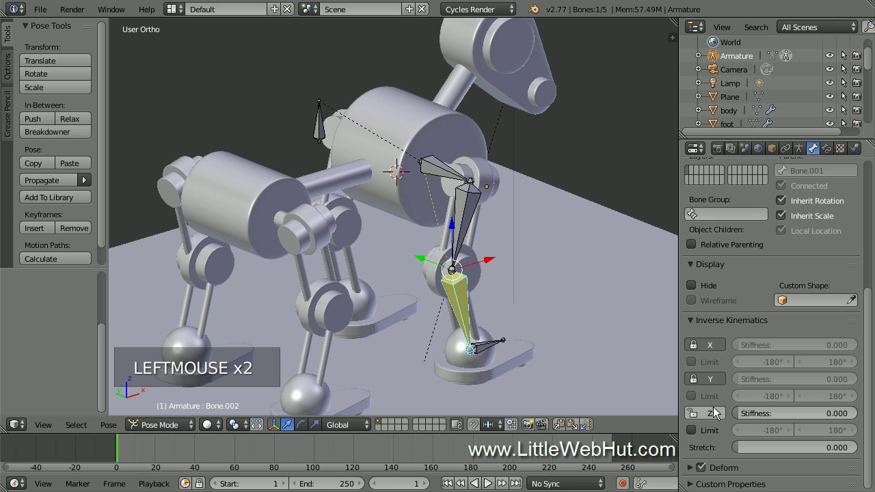
{"action": "left_click", "coordinate": [712, 413]}
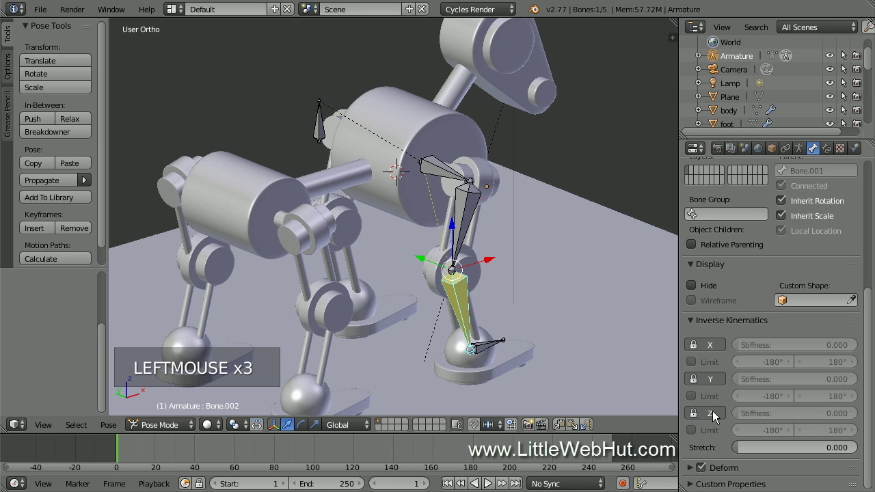
- Lock the X, Y and Z inverse kinematics axes of the front leg's upper leg bone
{"action": "right_click", "coordinate": [472, 218]}
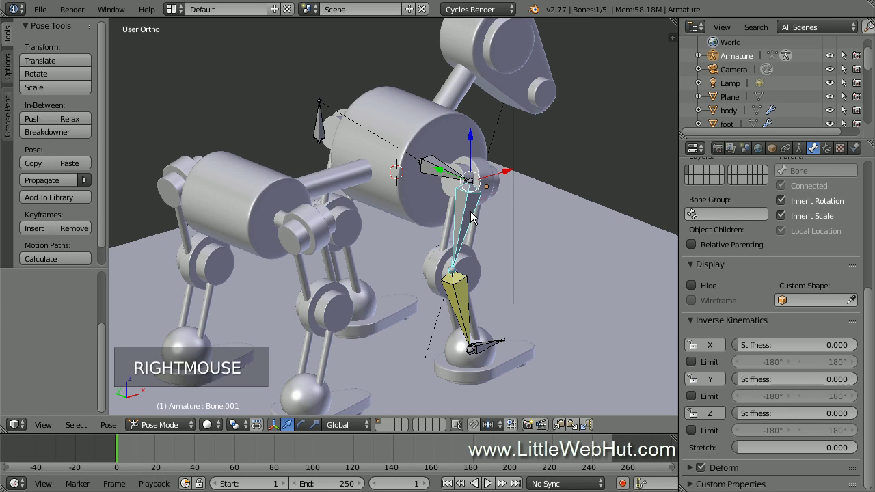
{"action": "left_click", "coordinate": [711, 345]}
{"action": "left_click", "coordinate": [712, 377]}
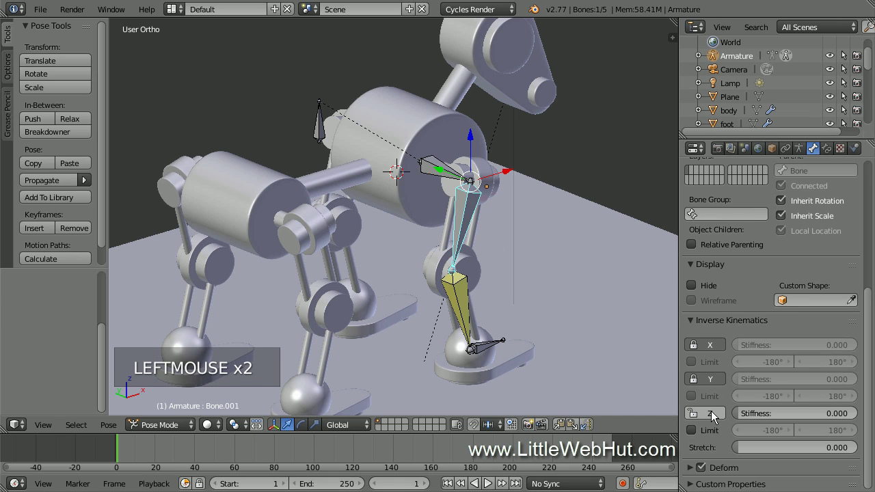
{"action": "left_click", "coordinate": [711, 411]}
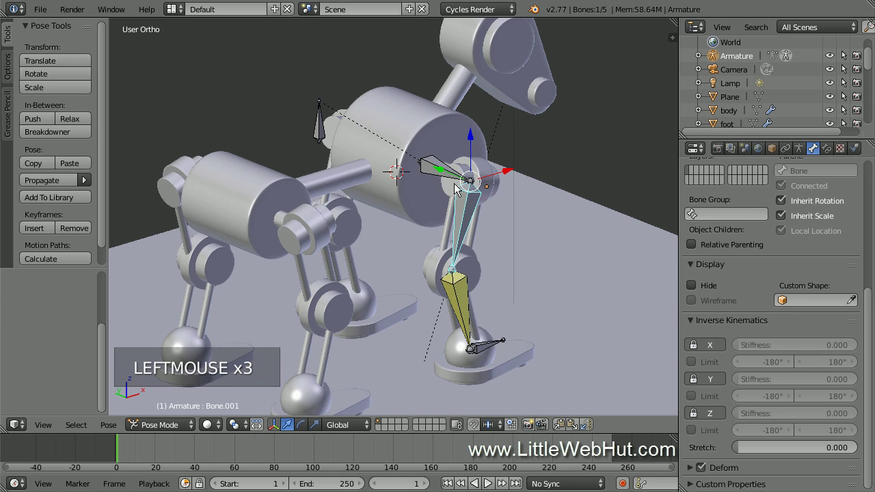
- Lock the X, Y and Z inverse kinematics axes of the hip bone joining the body to the front leg
{"action": "right_click", "coordinate": [427, 171]}
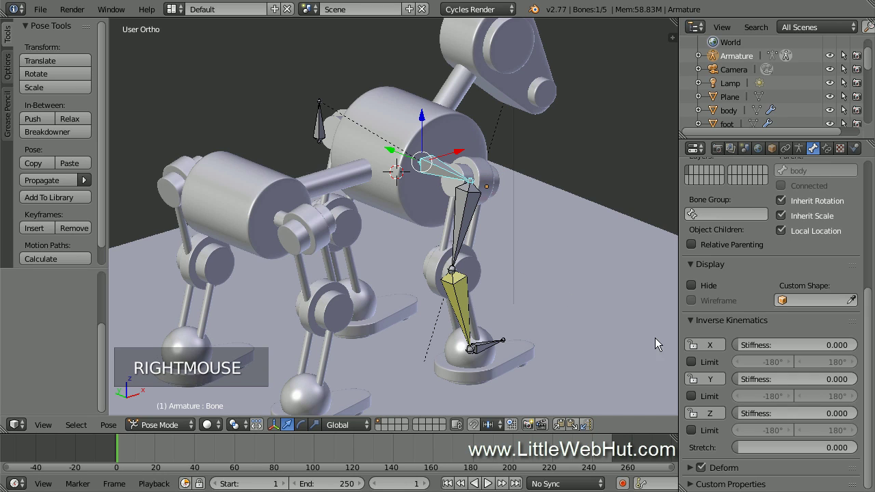
{"action": "left_click", "coordinate": [711, 345]}
{"action": "left_click", "coordinate": [712, 378]}
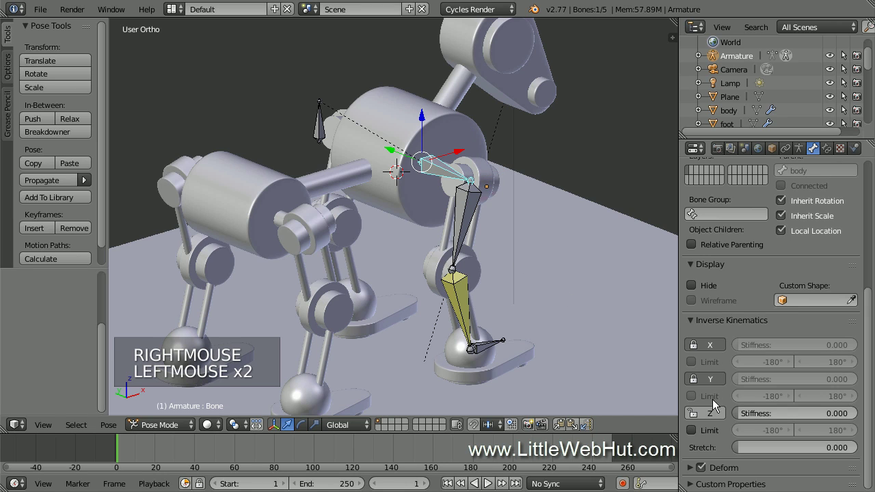
{"action": "left_click", "coordinate": [714, 413]}
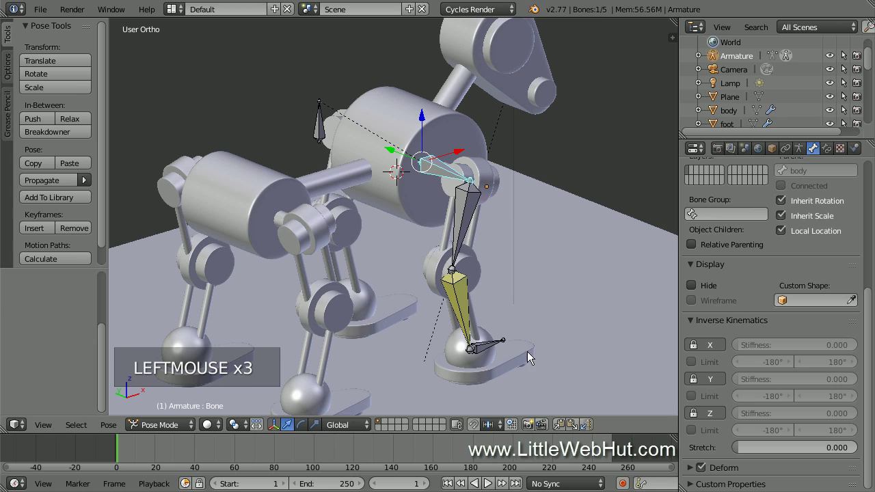
- Move the foot bone forward along X, and test the hip bone's IK X axis by unlocking and relocking it
{"action": "right_click", "coordinate": [486, 352]}
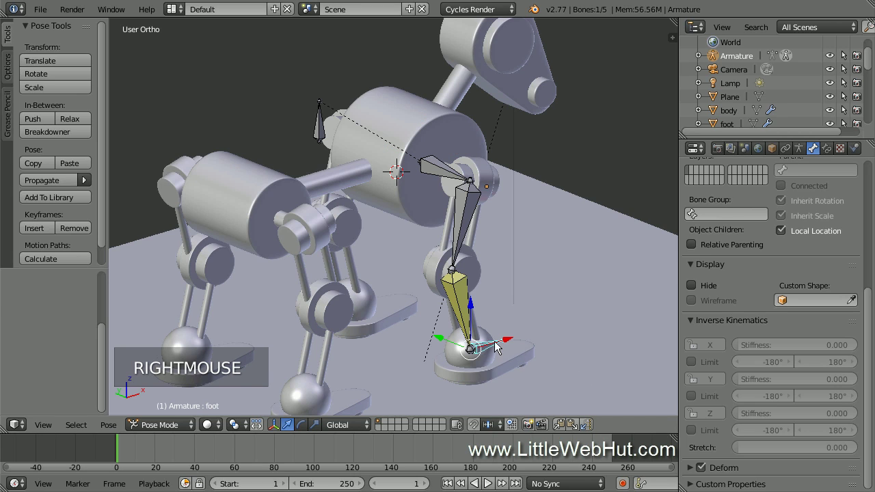
{"action": "left_click_drag", "start_coordinate": [508, 344], "coordinate": [531, 333]}
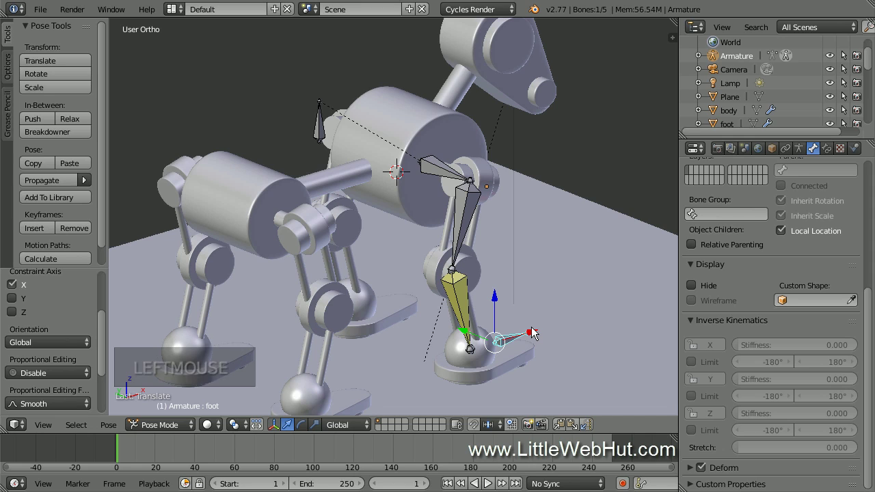
{"action": "right_click", "coordinate": [430, 171]}
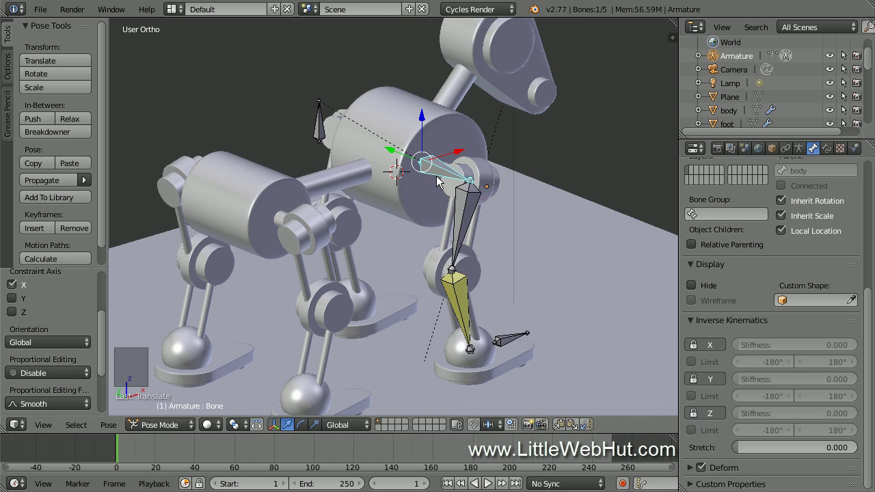
{"action": "left_click", "coordinate": [711, 344]}
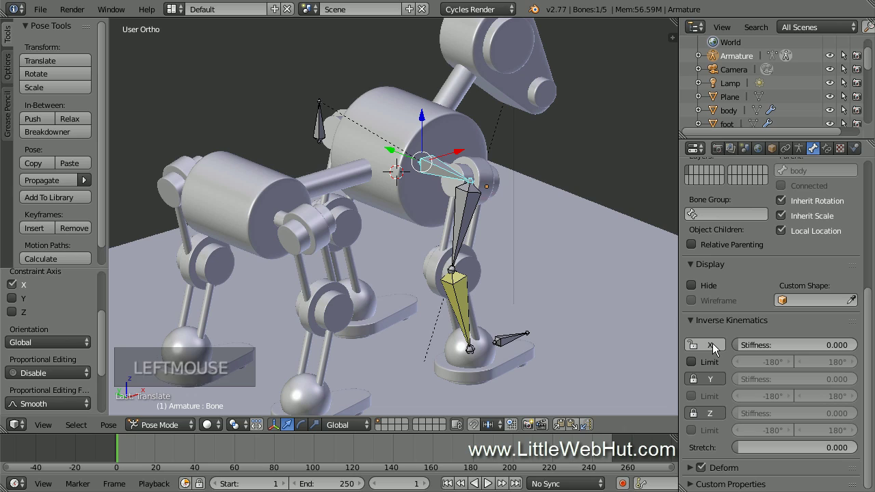
{"action": "left_click", "coordinate": [712, 343]}
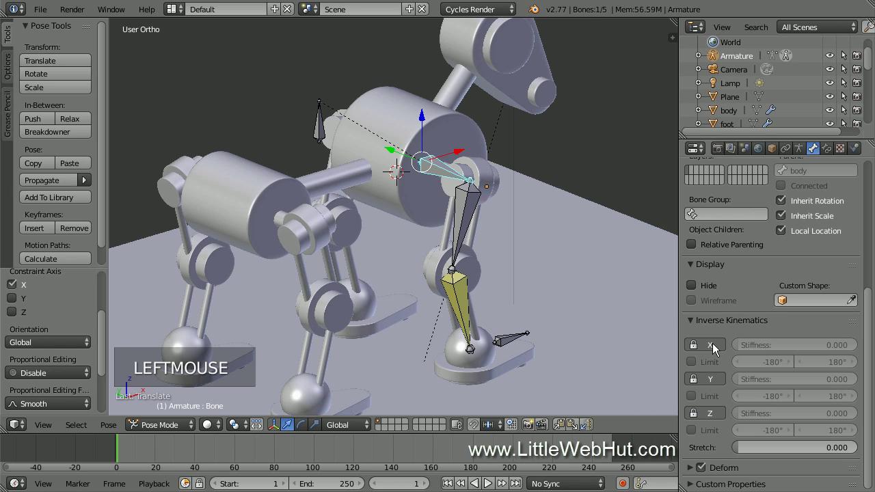
- Test the hip bone's Y and Z IK axes one at a time, leaving only the Y axis unlocked
{"action": "left_click", "coordinate": [717, 379]}
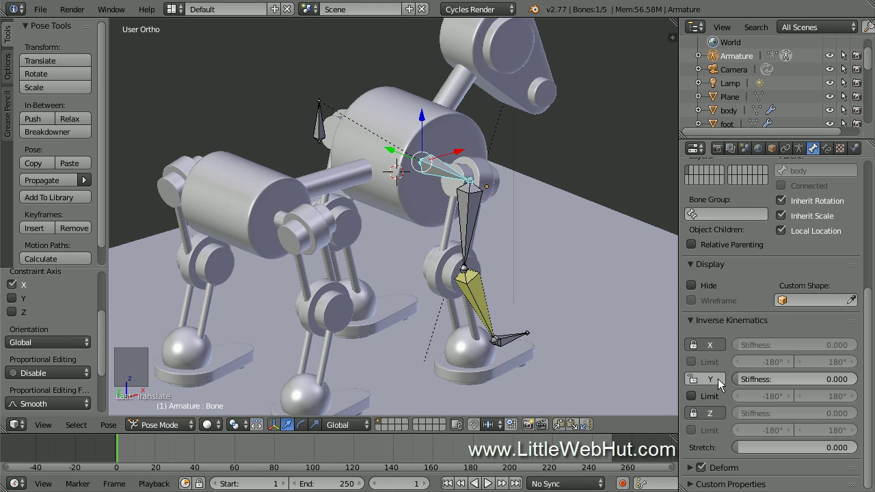
{"action": "left_click", "coordinate": [717, 379]}
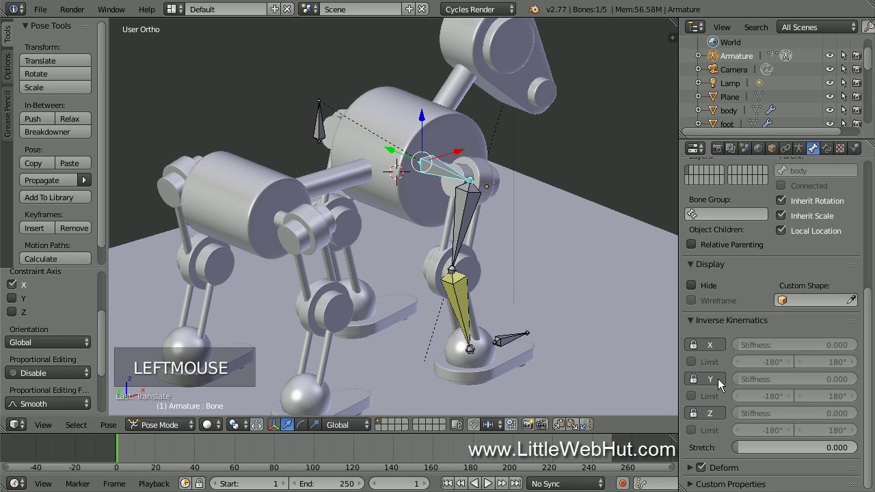
{"action": "left_click", "coordinate": [716, 411]}
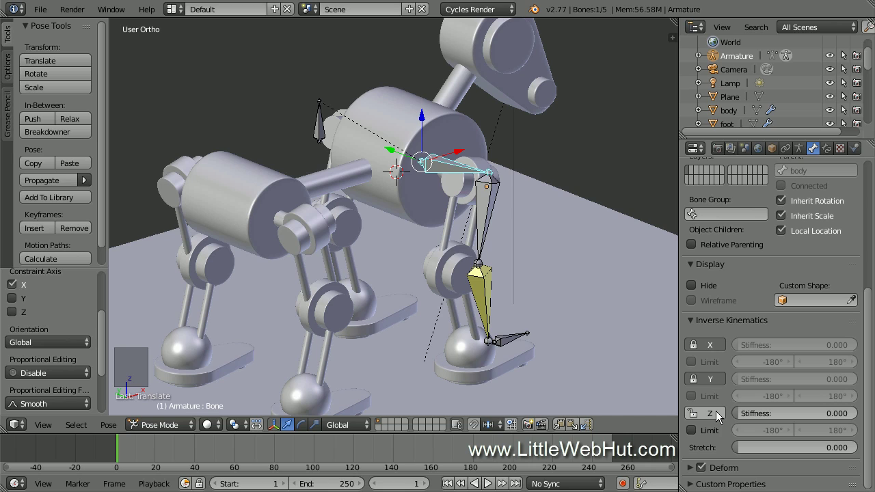
{"action": "left_click", "coordinate": [715, 412]}
{"action": "left_click", "coordinate": [716, 376]}
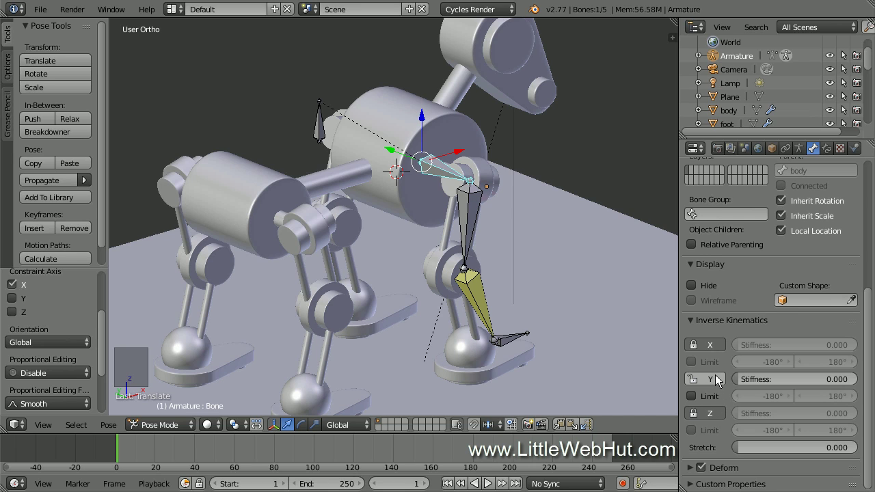
- Move the foot bone back along X to the ankle, and shift it outward along Y in the right view
{"action": "right_click", "coordinate": [515, 332]}
{"action": "left_click_drag", "start_coordinate": [531, 335], "coordinate": [514, 340]}
{"action": "left_click", "coordinate": [516, 338]}
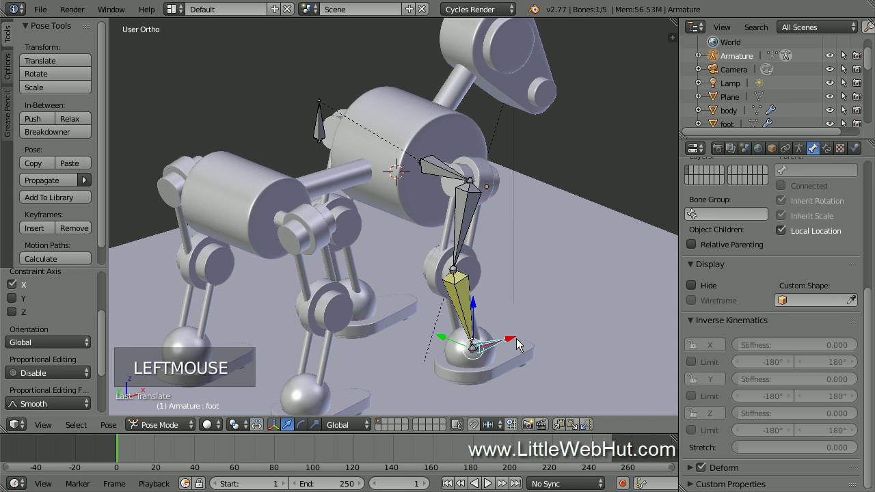
{"action": "key", "text": "KP_3"}
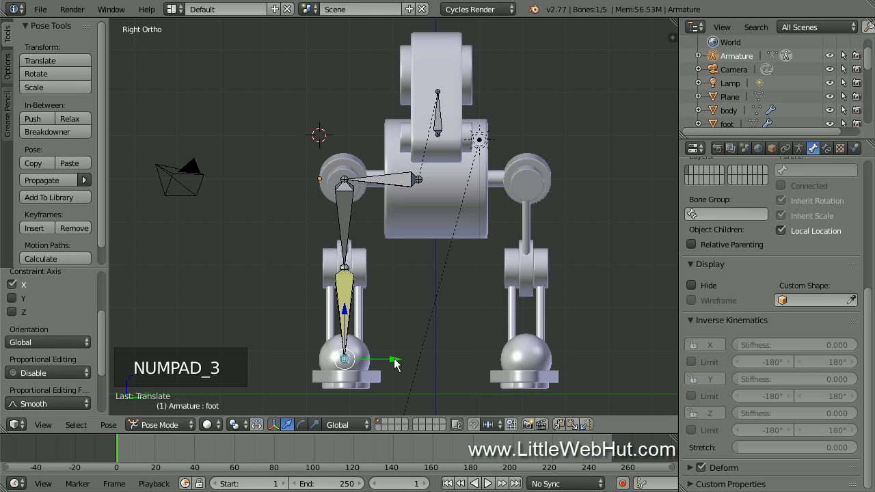
{"action": "left_click_drag", "start_coordinate": [396, 364], "coordinate": [360, 366]}
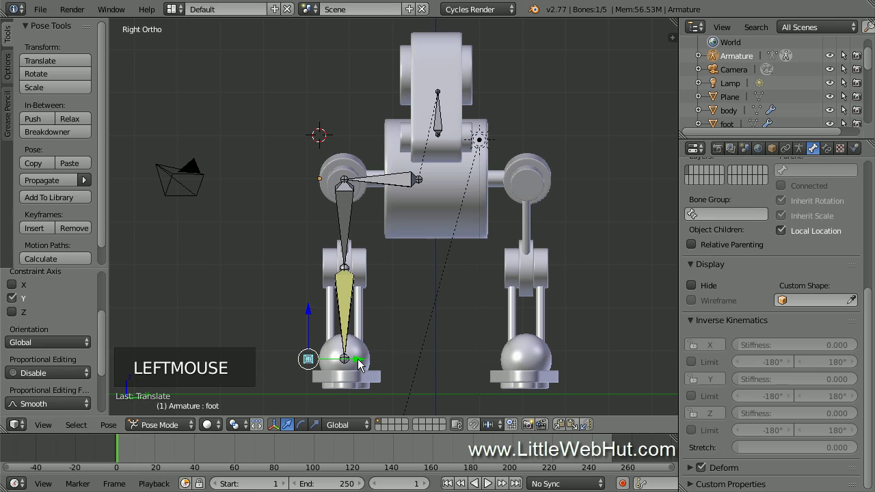
- Test the upper leg bone's X, Y and Z IK axes one at a time, leaving only the Z axis unlocked
{"action": "right_click", "coordinate": [346, 210]}
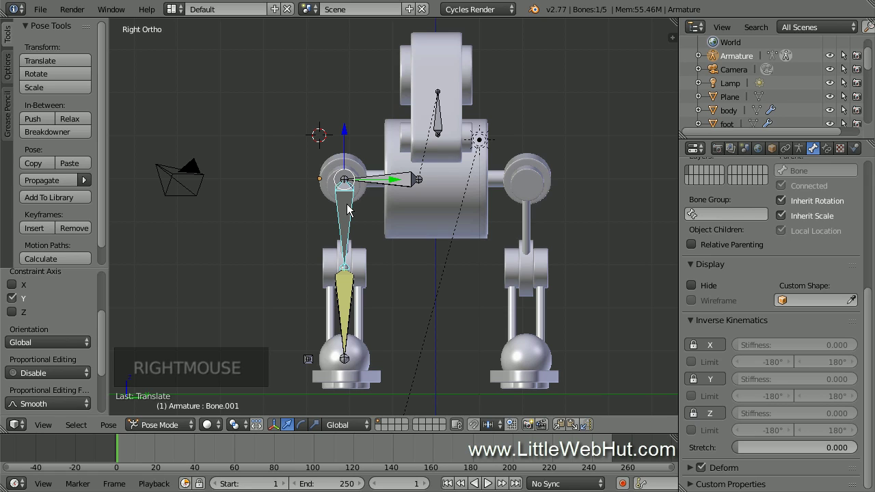
{"action": "left_click", "coordinate": [708, 344]}
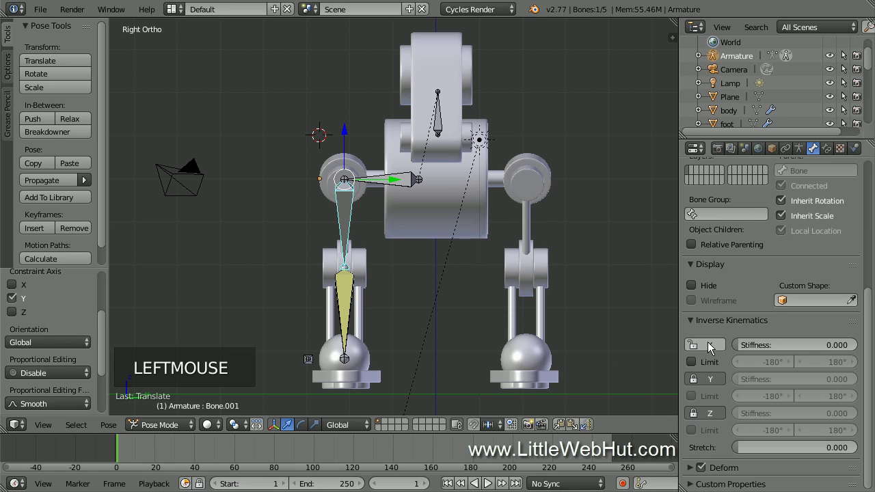
{"action": "left_click", "coordinate": [708, 344]}
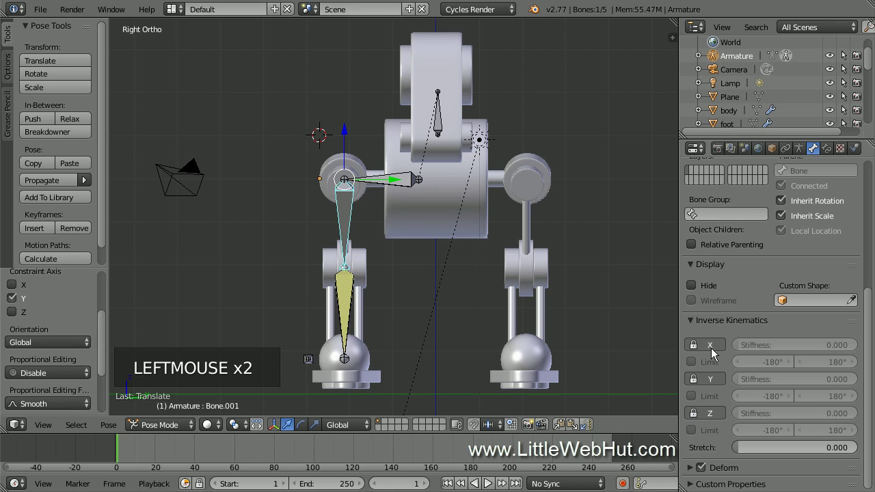
{"action": "left_click", "coordinate": [710, 380]}
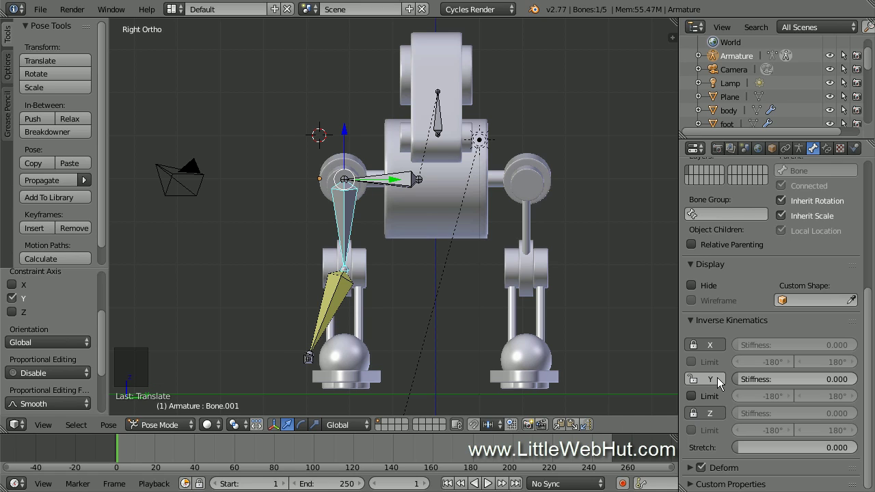
{"action": "left_click", "coordinate": [717, 377]}
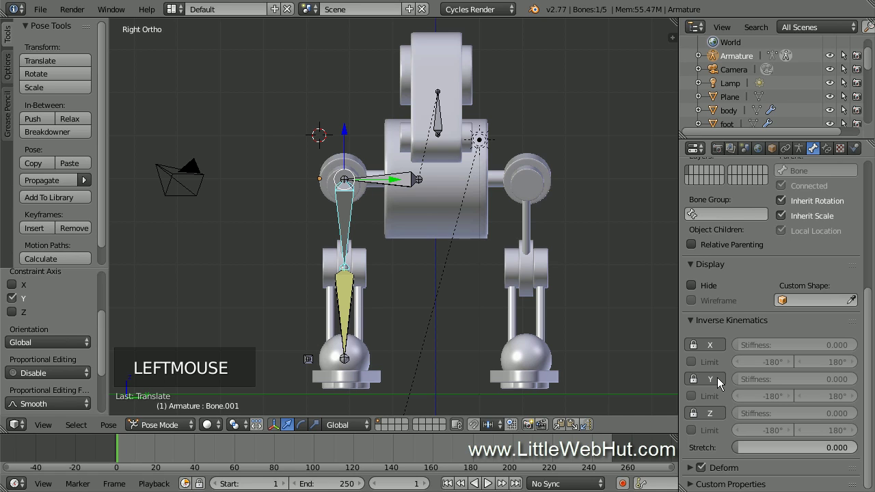
{"action": "left_click", "coordinate": [719, 410]}
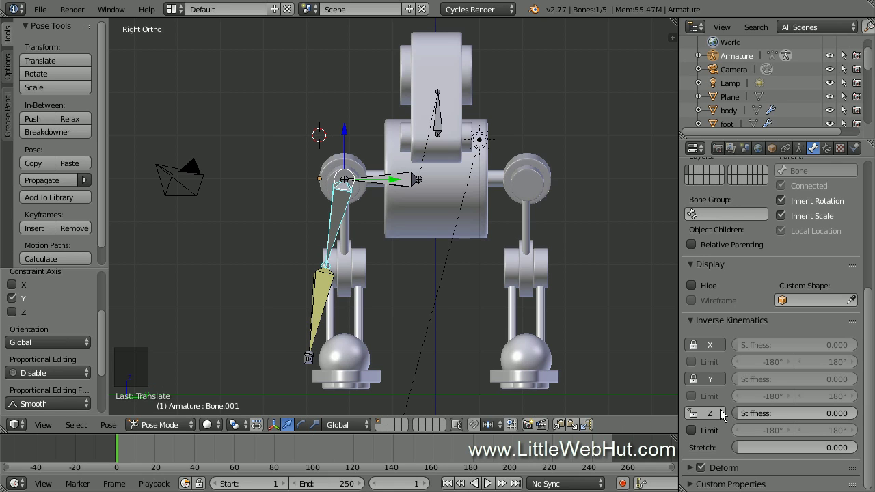
- Move the foot bone back along Y to the ankle, and raise it along Z in the front view
{"action": "middle_click_drag", "start_coordinate": [240, 265], "coordinate": [281, 287]}
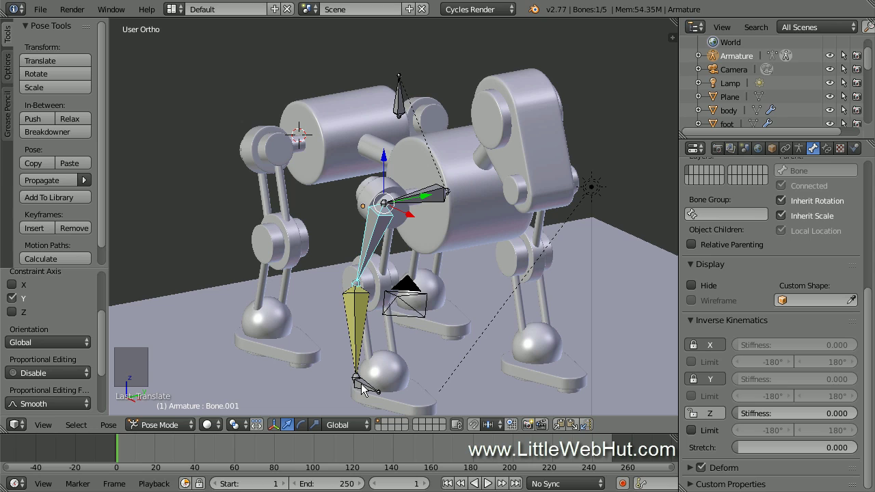
{"action": "right_click_drag", "start_coordinate": [362, 385], "coordinate": [402, 372]}
{"action": "left_click", "coordinate": [403, 370]}
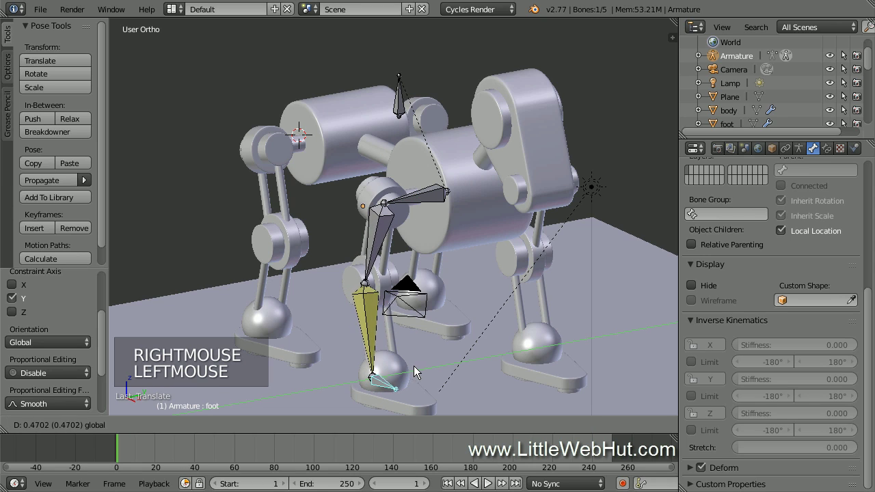
{"action": "left_click", "coordinate": [418, 362]}
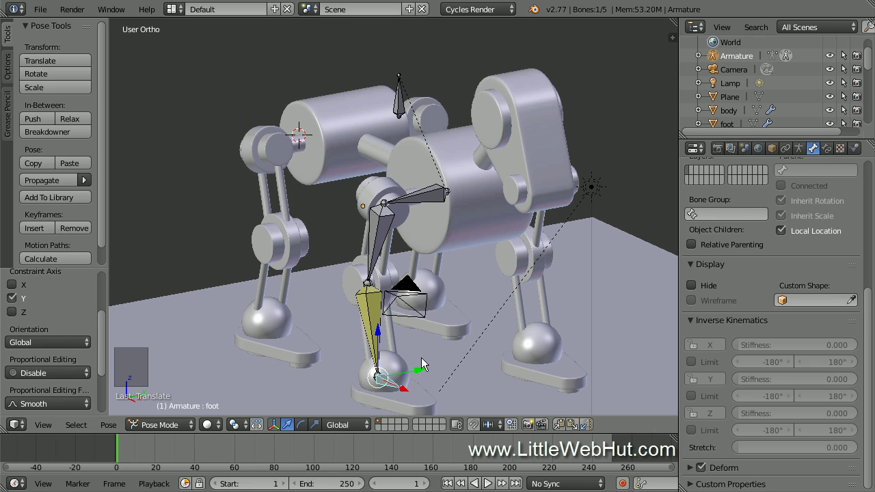
{"action": "key", "text": "KP_1"}
{"action": "left_click_drag", "start_coordinate": [456, 314], "coordinate": [465, 278]}
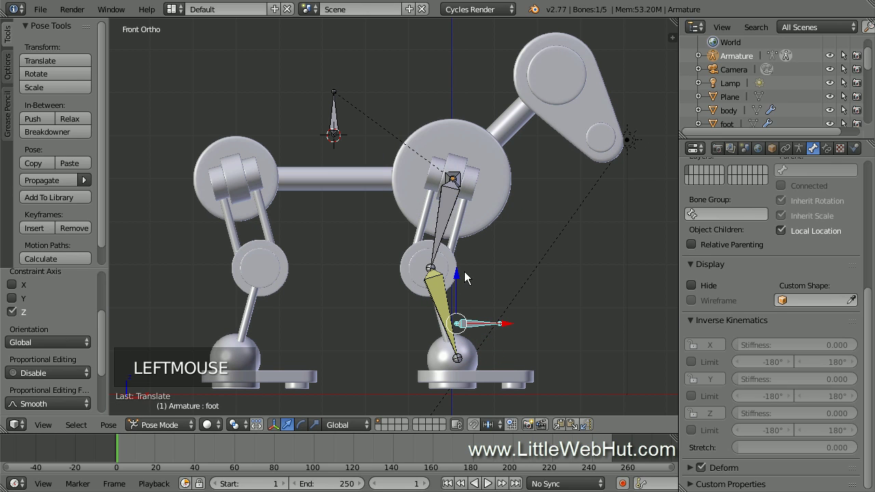
- Test the lower leg bone's X, Y and Z IK axes one at a time, leaving only the X axis unlocked
{"action": "right_click", "coordinate": [439, 301]}
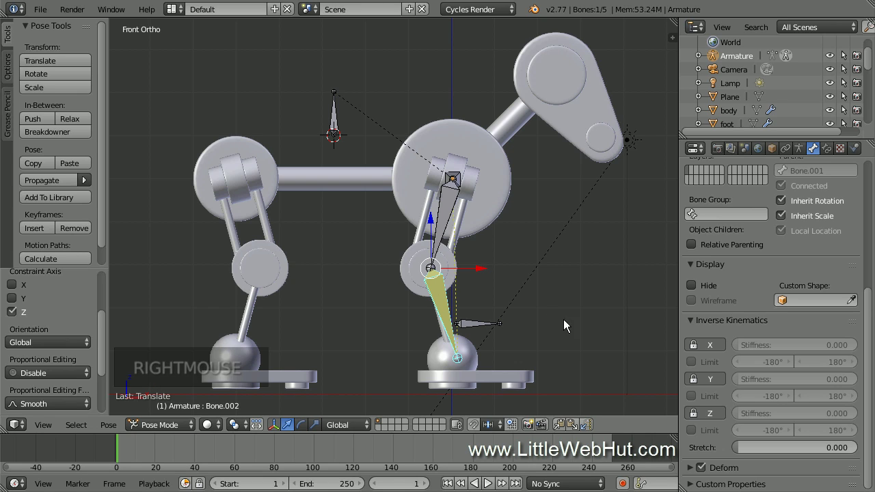
{"action": "left_click", "coordinate": [717, 344]}
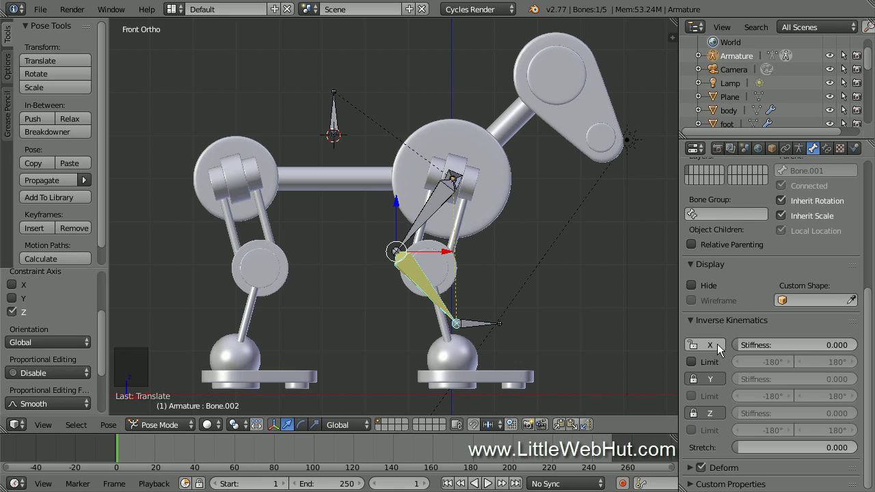
{"action": "left_click", "coordinate": [717, 344]}
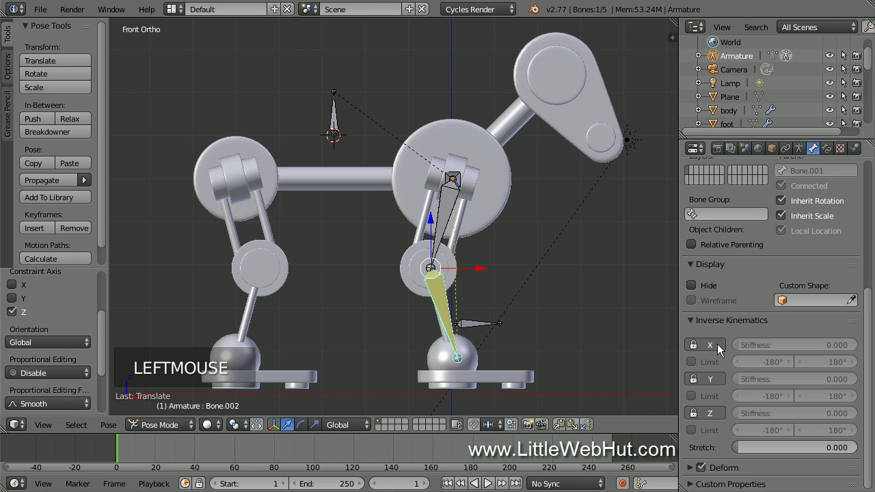
{"action": "left_click", "coordinate": [718, 380]}
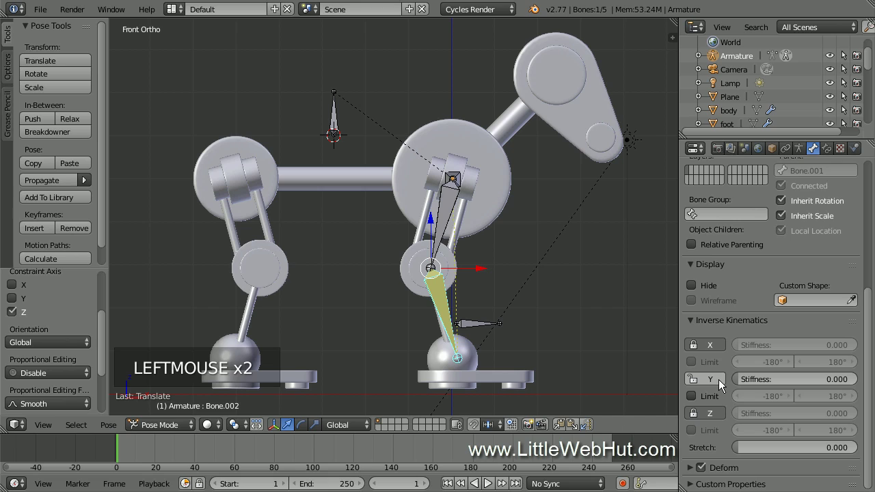
{"action": "left_click", "coordinate": [718, 380]}
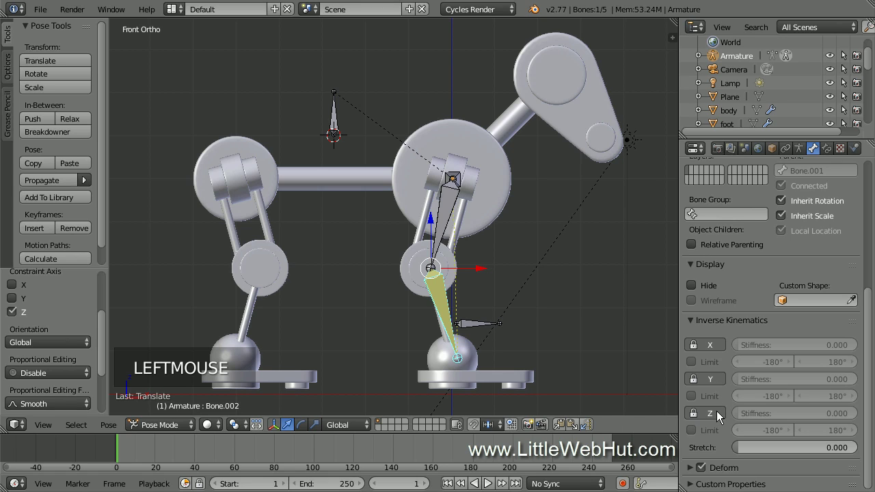
{"action": "left_click", "coordinate": [718, 411]}
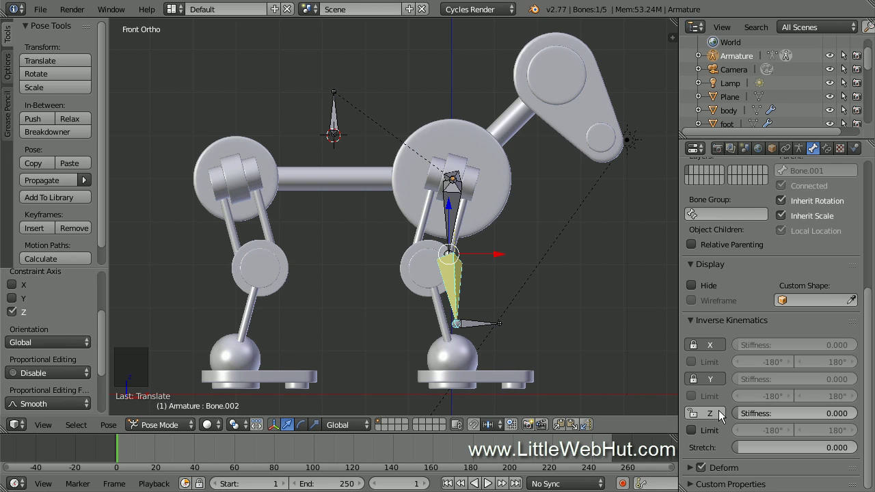
{"action": "left_click", "coordinate": [719, 411]}
{"action": "left_click", "coordinate": [719, 343]}
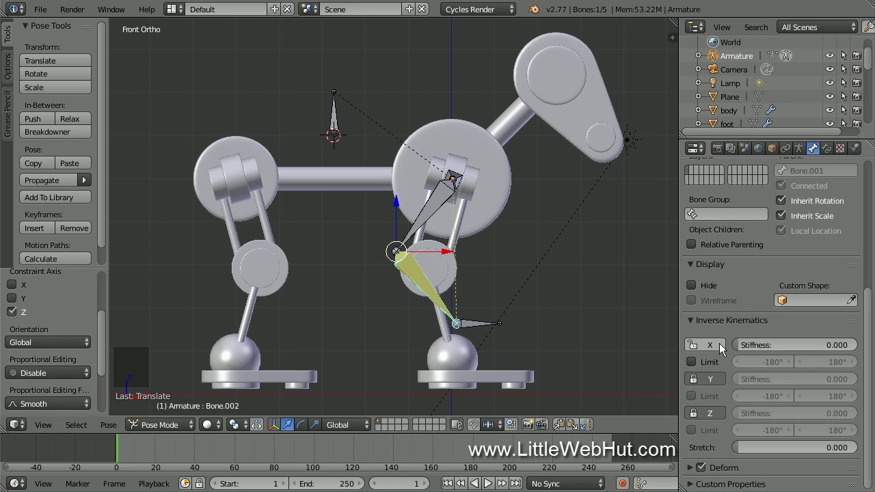
- Test the leg's IK by moving the foot bone around freely, and set it back down near the ankle
{"action": "right_click", "coordinate": [473, 328]}
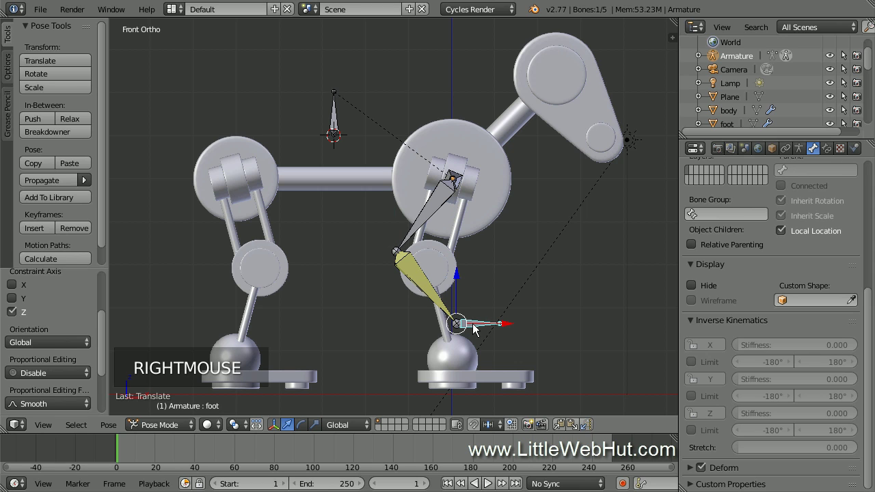
{"action": "key", "text": "g"}
{"action": "key", "text": "g"}
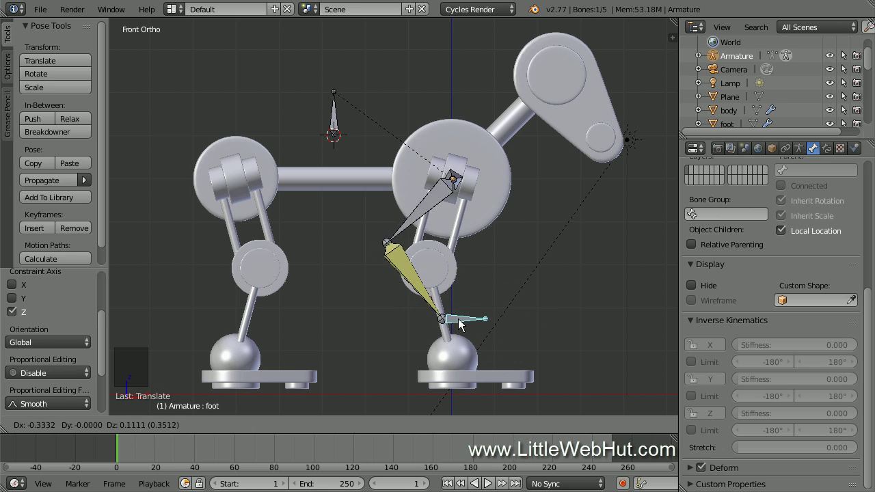
{"action": "left_click", "coordinate": [475, 357]}
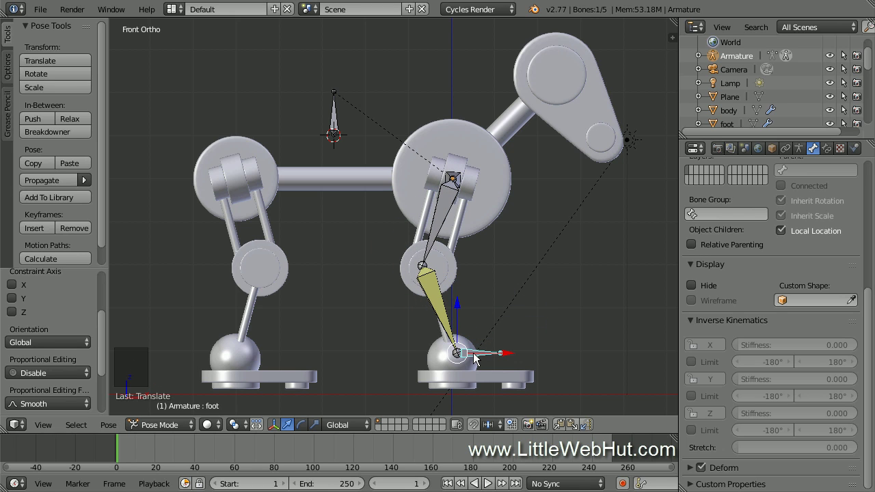
- Test the leg's bending by lowering and raising the body bone with the foot bone left in place
{"action": "right_click", "coordinate": [335, 122]}
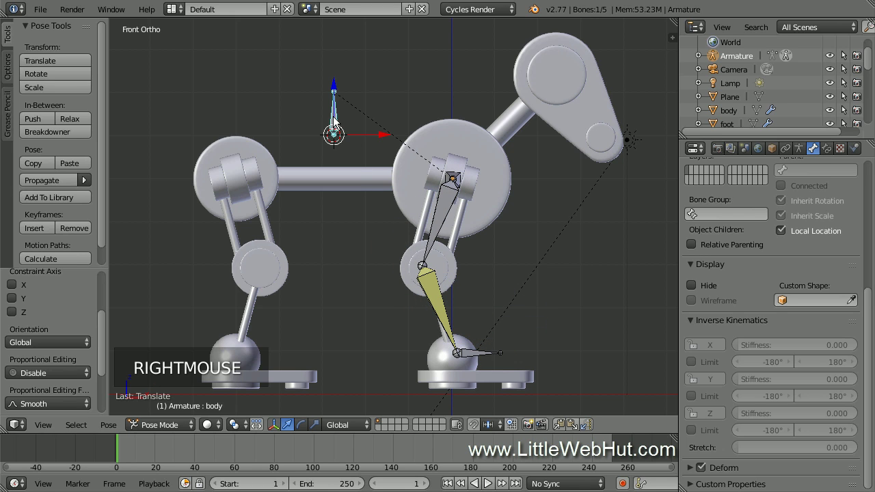
{"action": "key", "text": "g"}
{"action": "key", "text": "g"}
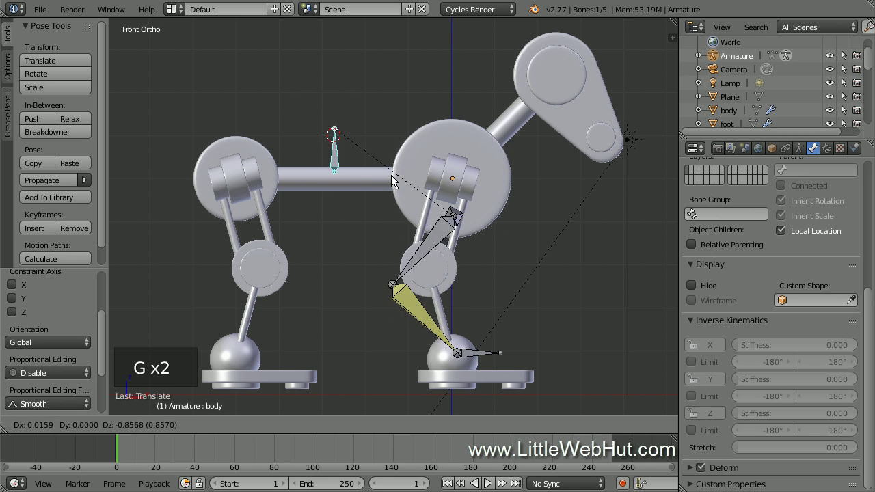
{"action": "right_click", "coordinate": [403, 146]}
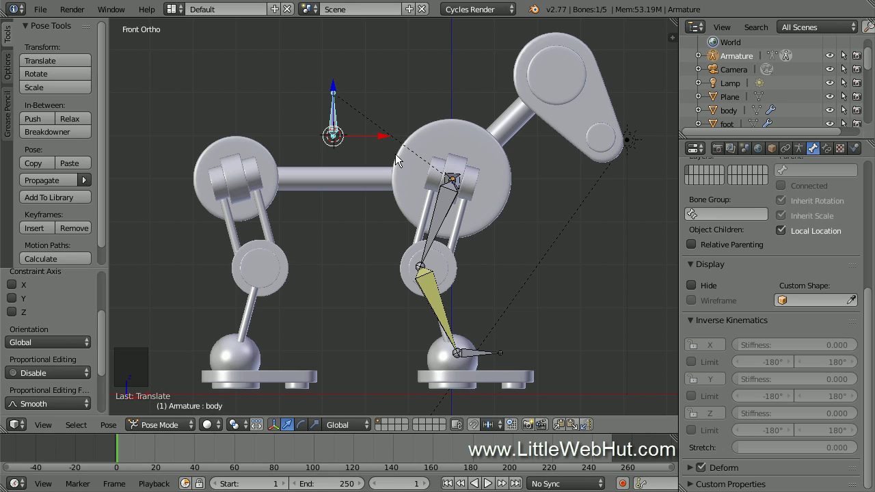
- Clear all pose transforms on every bone of the armature, and save the file
{"action": "key", "text": "a"}
{"action": "key", "text": "a"}
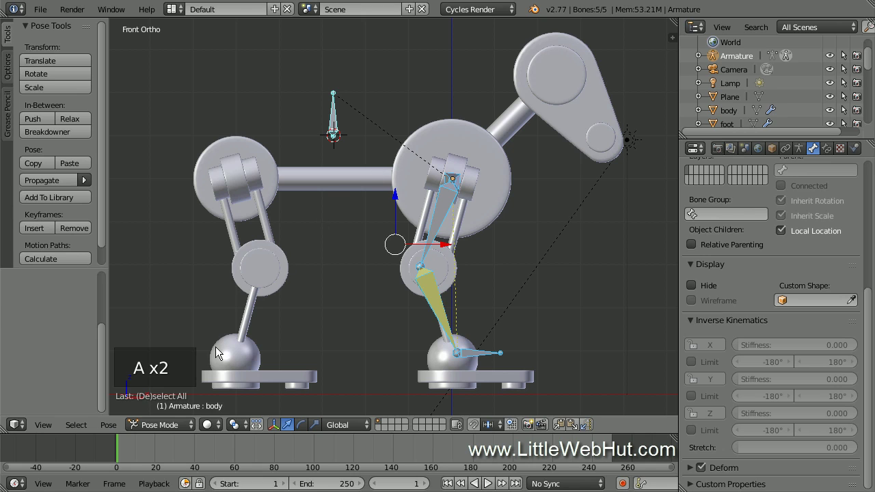
{"action": "left_click", "coordinate": [108, 424]}
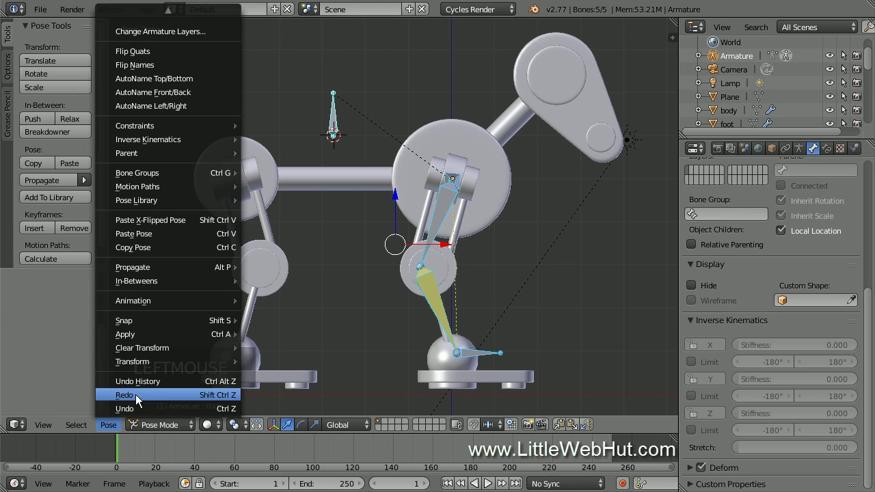
{"action": "mouse_move", "coordinate": [175, 347]}
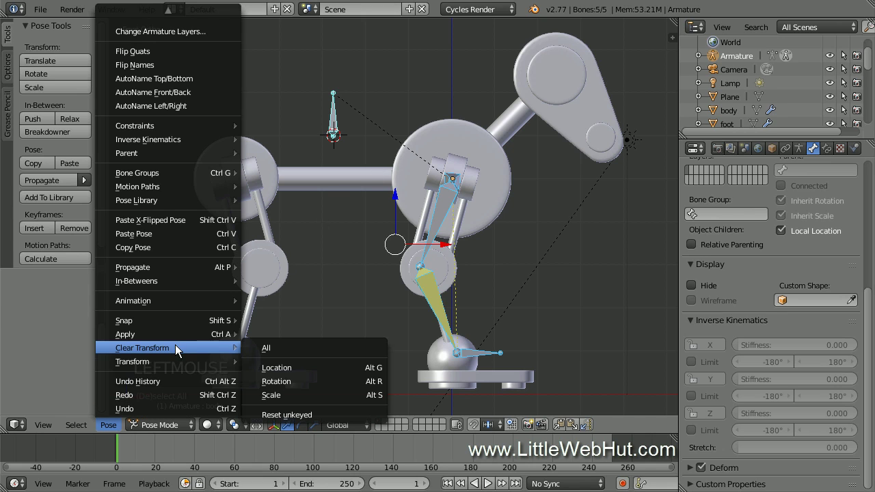
{"action": "left_click", "coordinate": [302, 350]}
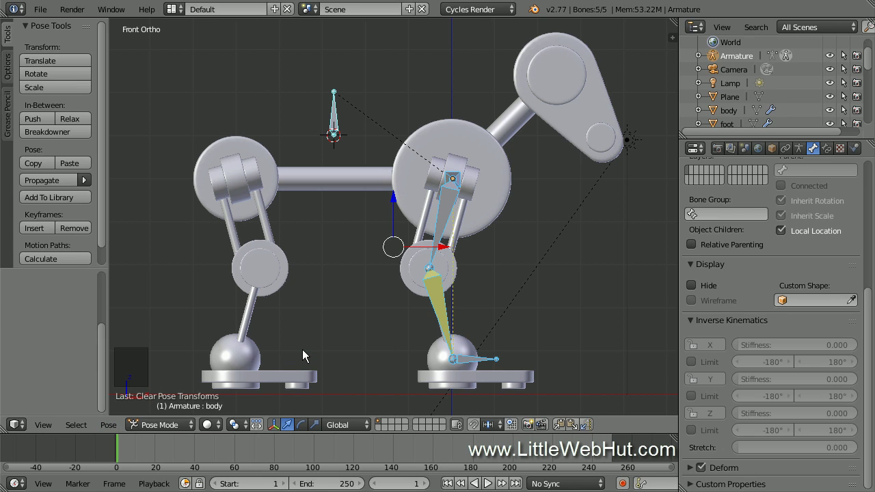
{"action": "left_click", "coordinate": [44, 11]}
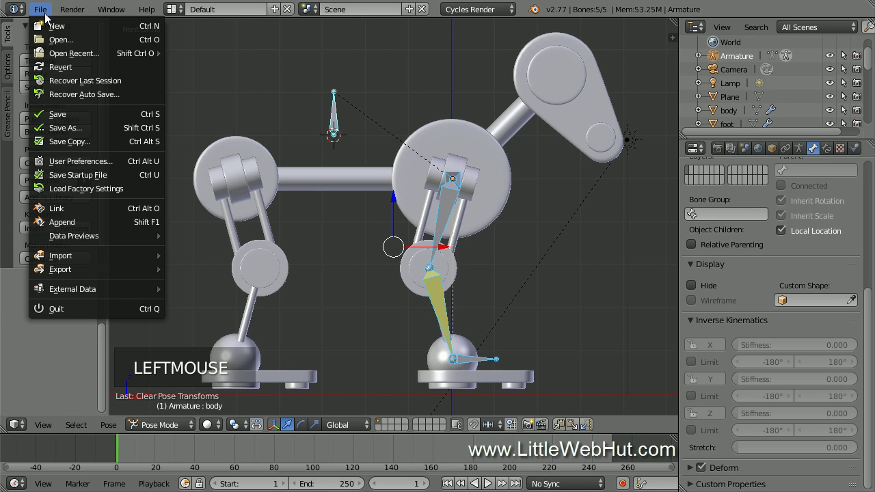
{"action": "left_click", "coordinate": [95, 113]}
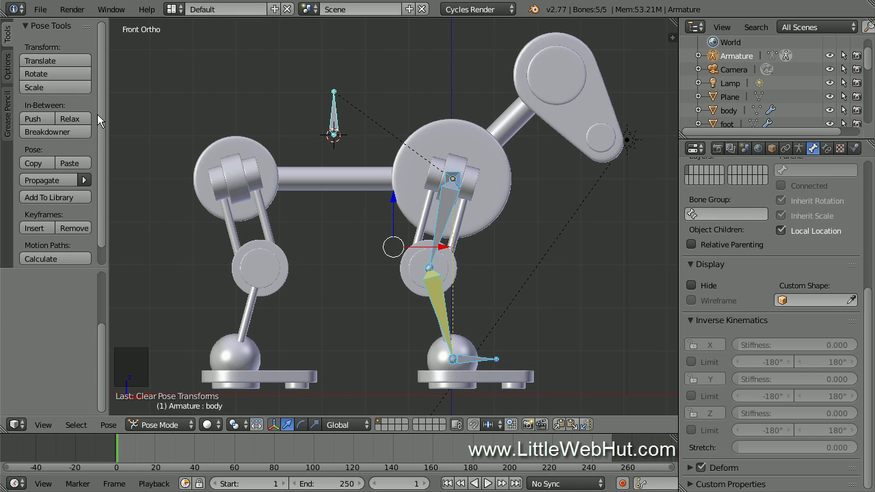
- In Edit Mode, duplicate the front leg's foot, lower leg, upper leg and hip bones about -5.06 along X onto the rear leg
{"action": "key", "text": "Tab"}
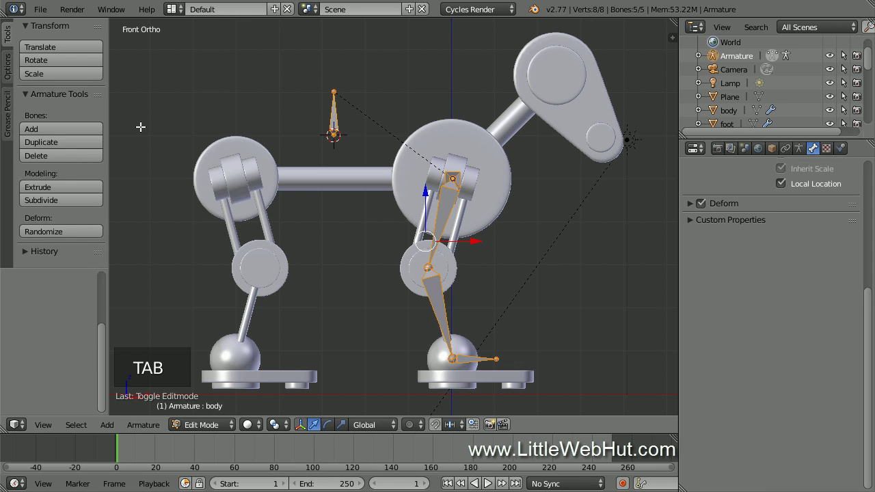
{"action": "middle_click_drag", "start_coordinate": [389, 191], "coordinate": [330, 237]}
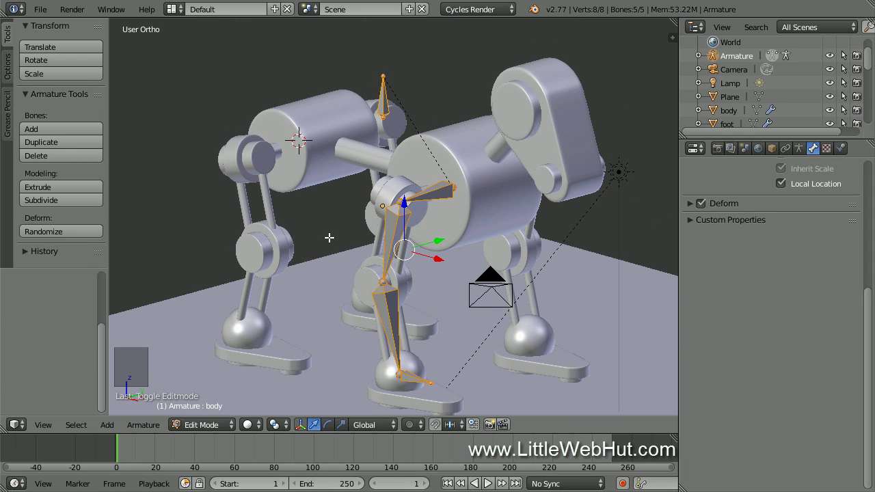
{"action": "right_click", "coordinate": [414, 379]}
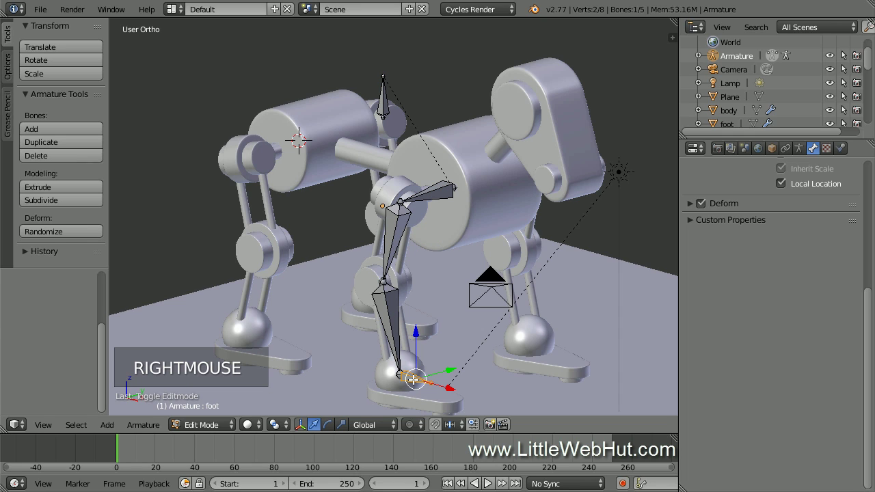
{"action": "right_click", "coordinate": [389, 316], "text": "shift"}
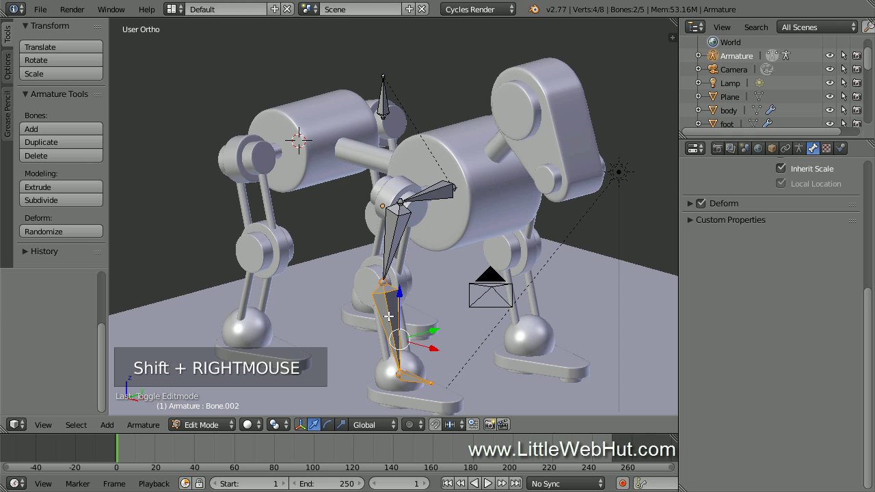
{"action": "right_click", "coordinate": [403, 233], "text": "shift"}
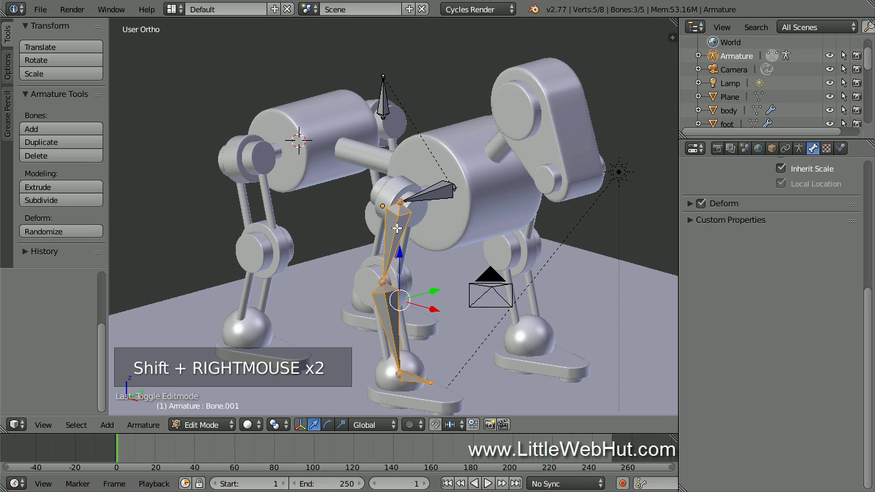
{"action": "right_click", "coordinate": [442, 192], "text": "shift"}
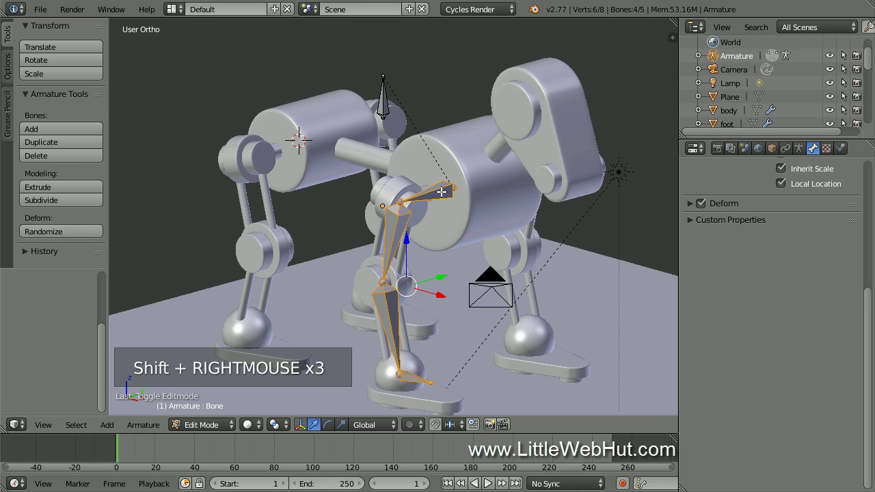
{"action": "key", "text": "KP_1"}
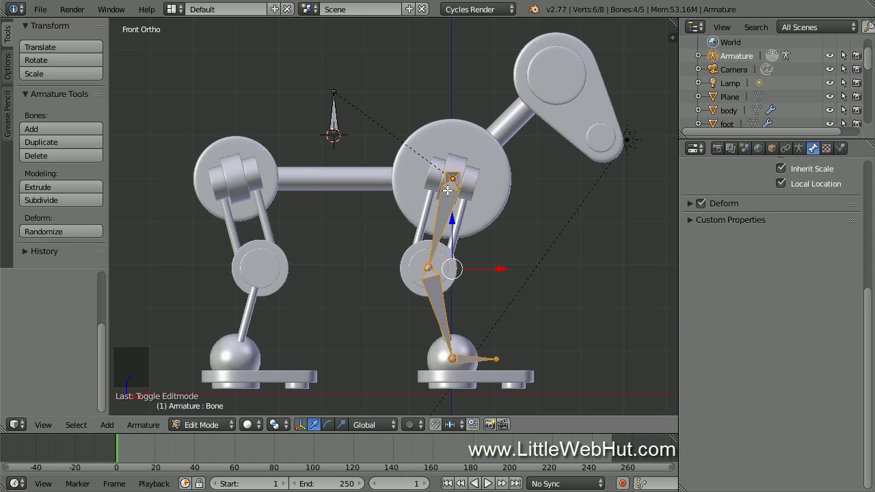
{"action": "key", "text": "shift+d"}
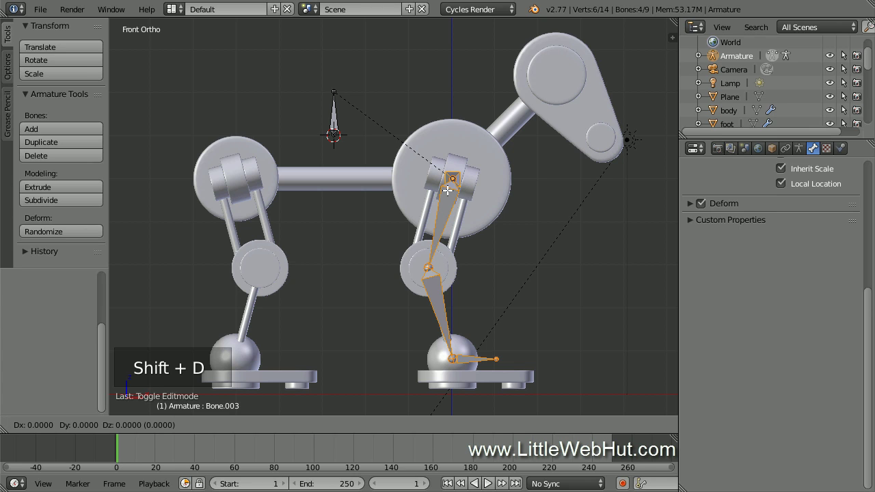
{"action": "key", "text": "x"}
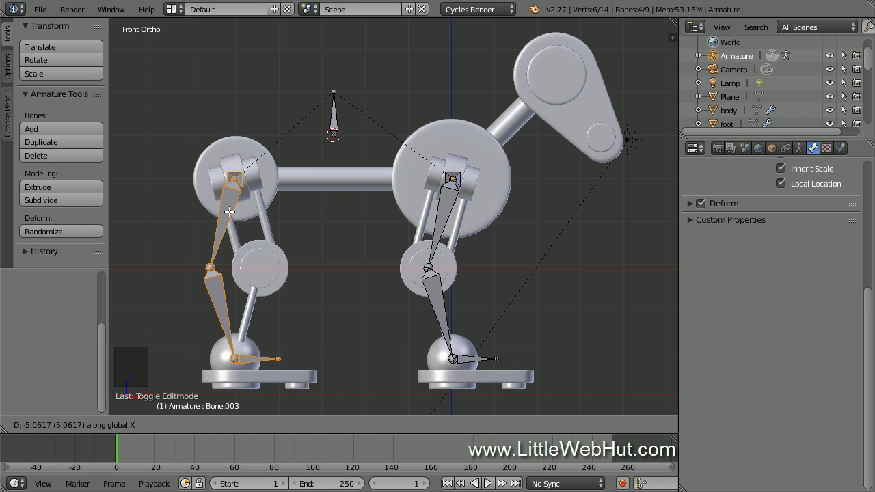
{"action": "left_click", "coordinate": [229, 212]}
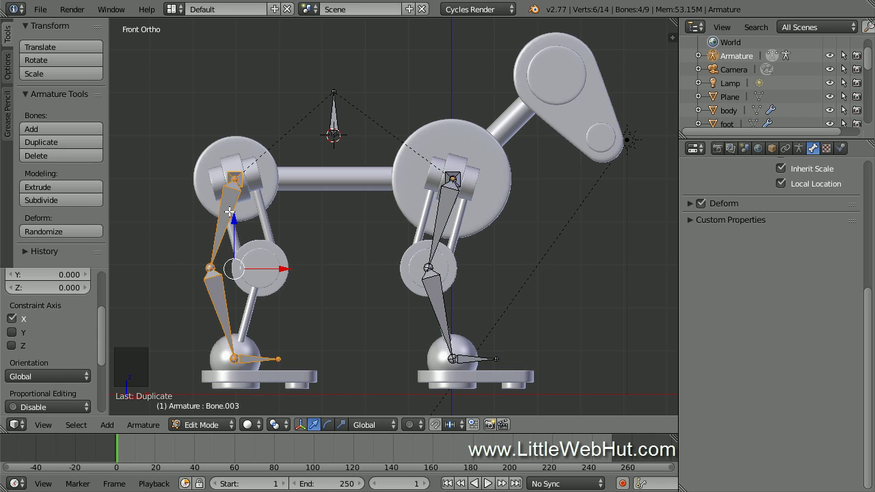
- Move the duplicated leg's knee joint forward along X to the centre of the rear knee
{"action": "right_click", "coordinate": [210, 267]}
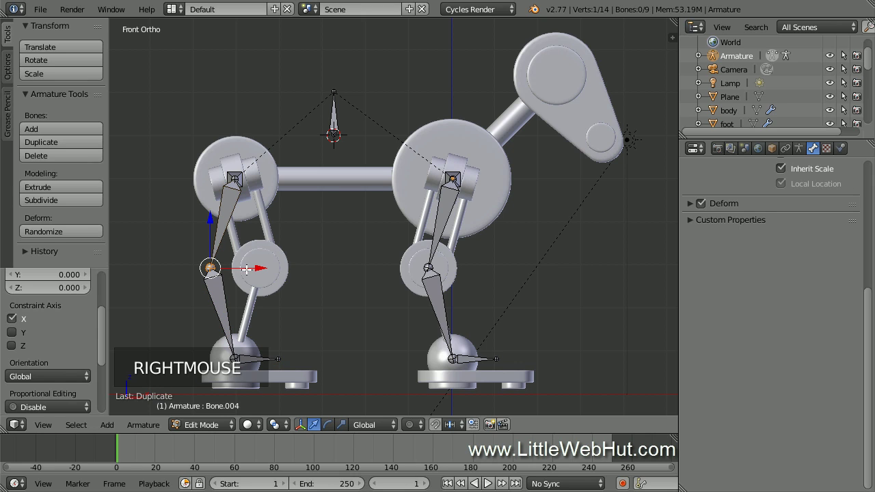
{"action": "left_click_drag", "start_coordinate": [261, 268], "coordinate": [305, 278]}
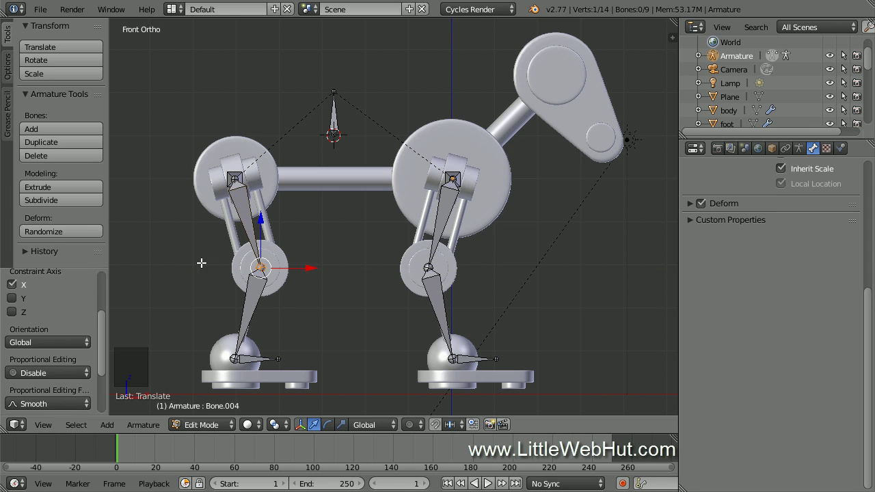
- Duplicate the foot, lower leg, upper leg and hip bones of both rigged legs about 6.98 along Y, clear of the model
{"action": "middle_click_drag", "start_coordinate": [188, 244], "coordinate": [243, 269]}
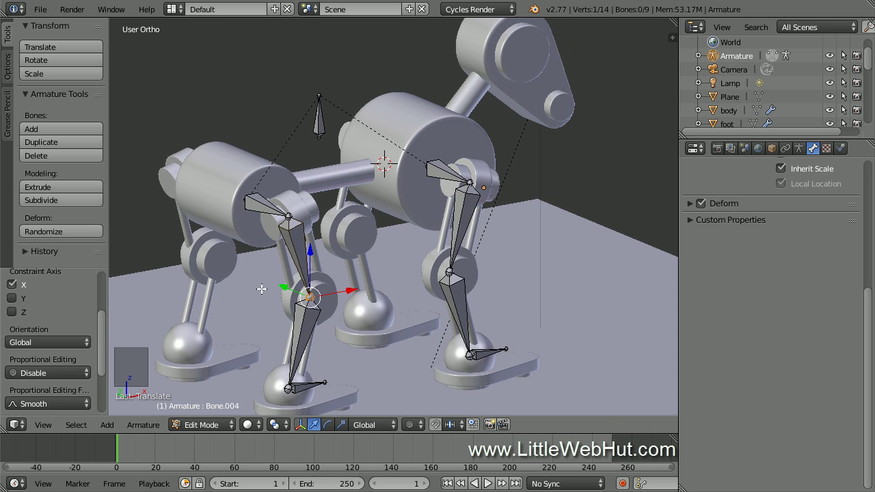
{"action": "right_click", "coordinate": [306, 387]}
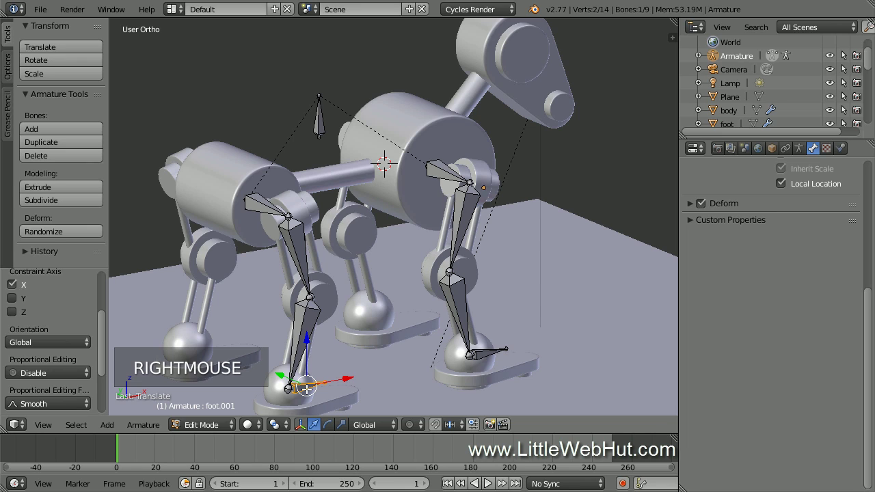
{"action": "right_click", "coordinate": [304, 327], "text": "shift"}
{"action": "right_click", "coordinate": [294, 256], "text": "shift"}
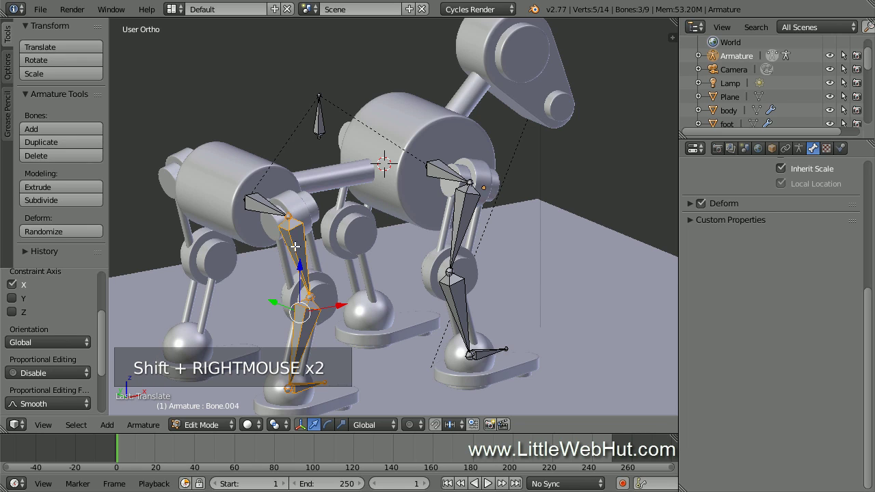
{"action": "right_click", "coordinate": [265, 208], "text": "shift"}
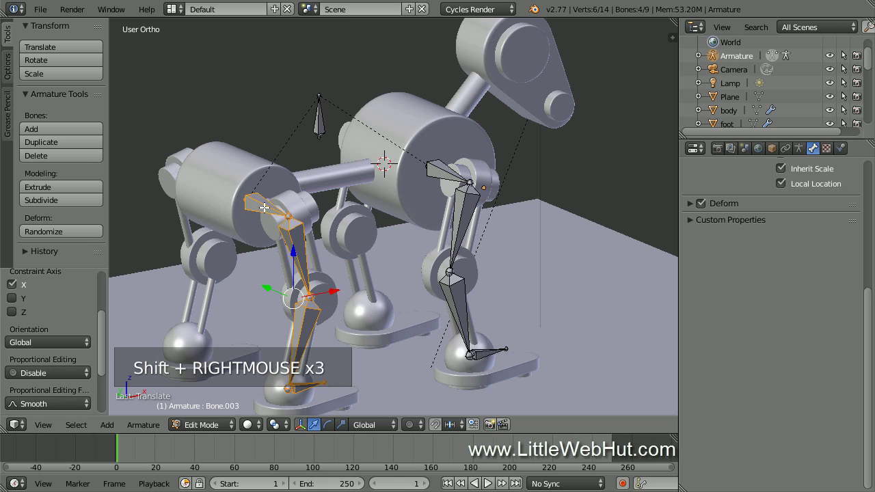
{"action": "right_click", "coordinate": [482, 353], "text": "shift"}
{"action": "right_click", "coordinate": [454, 303], "text": "shift"}
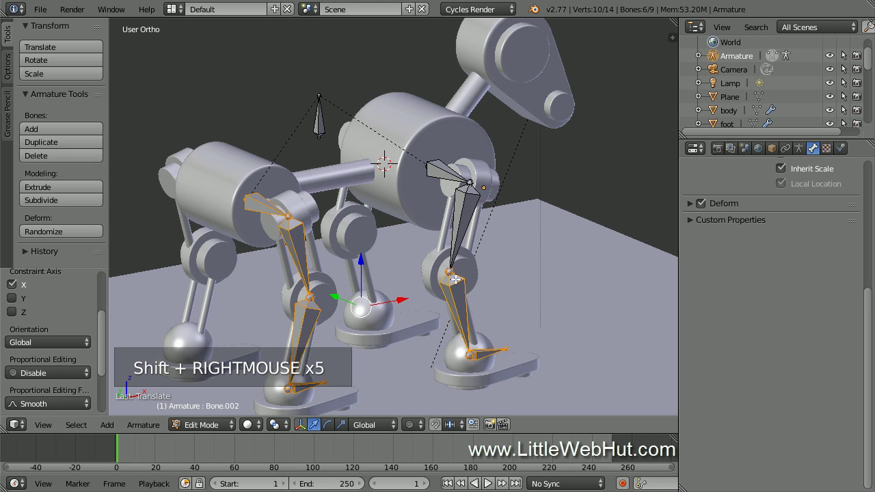
{"action": "right_click", "coordinate": [462, 214], "text": "shift"}
{"action": "right_click", "coordinate": [444, 170], "text": "shift"}
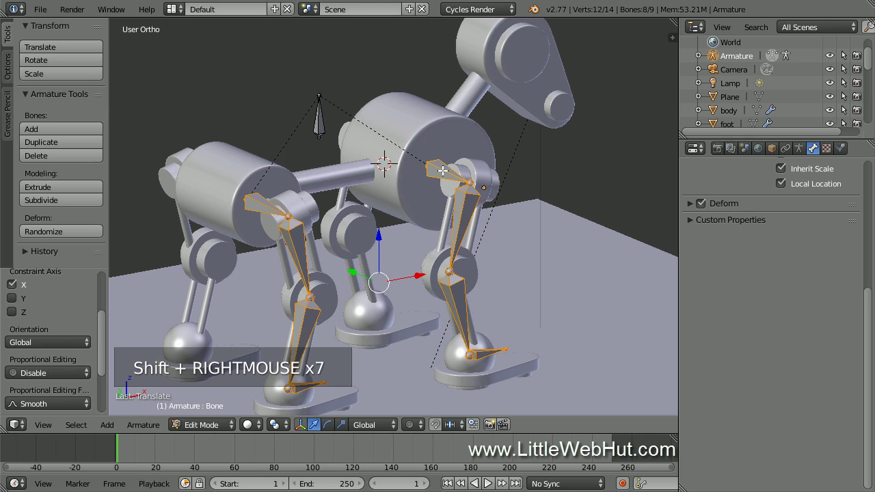
{"action": "key", "text": "KP_3"}
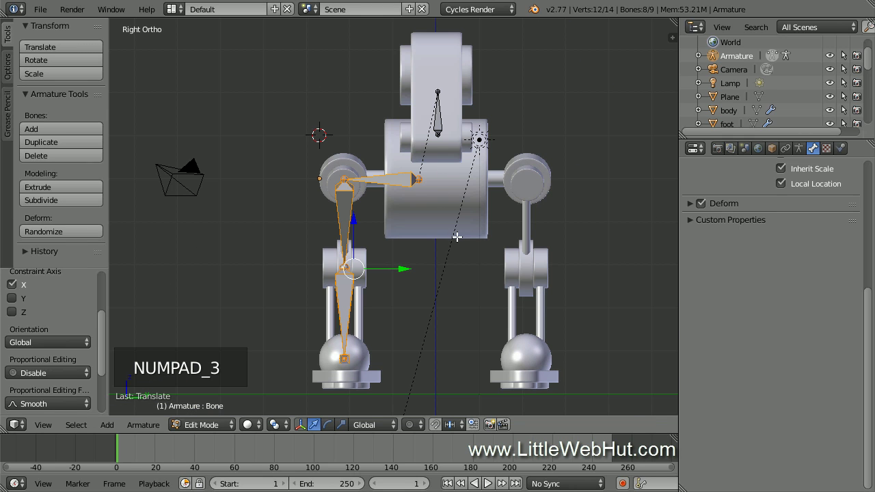
{"action": "middle_click_drag", "start_coordinate": [452, 237], "coordinate": [346, 220], "text": "shift"}
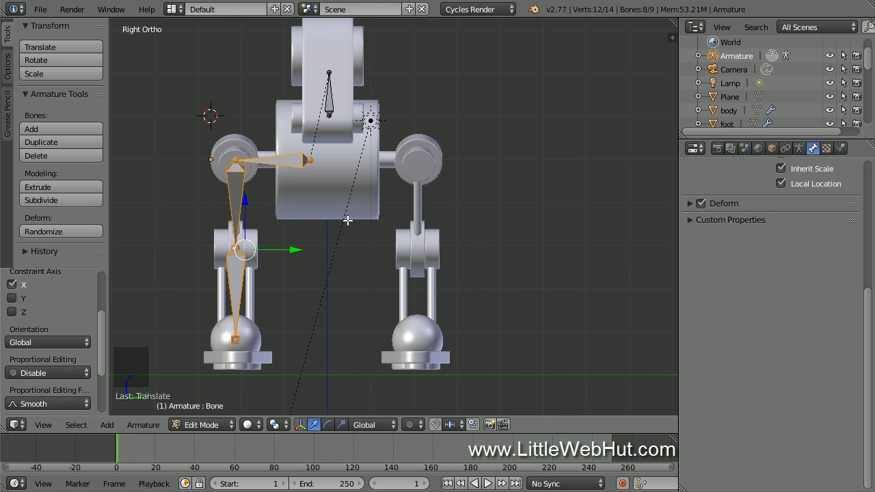
{"action": "key", "text": "shift+d"}
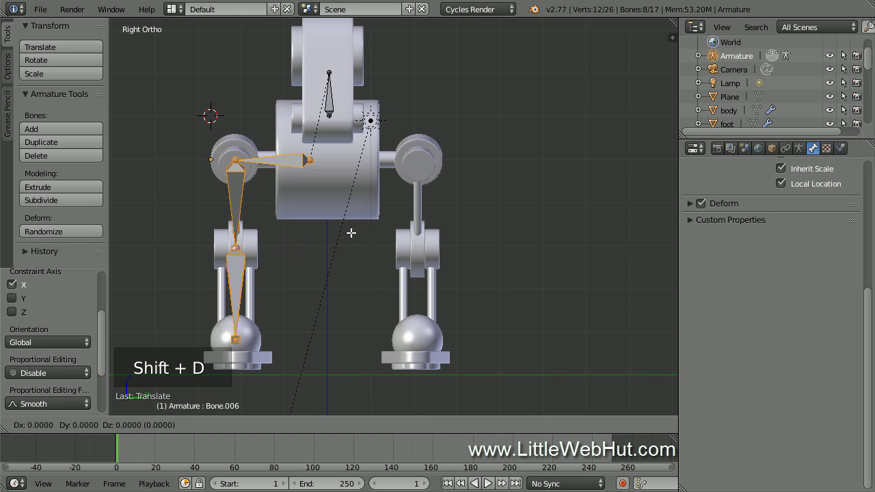
{"action": "key", "text": "y"}
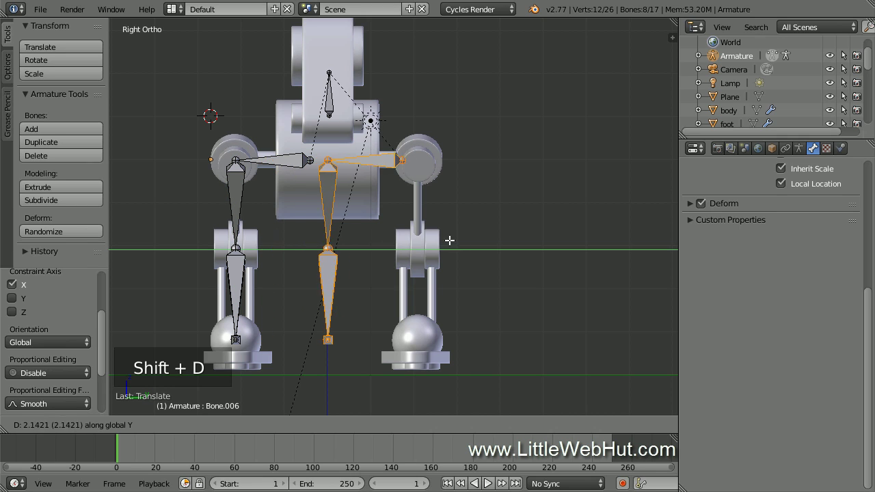
{"action": "left_click", "coordinate": [651, 245]}
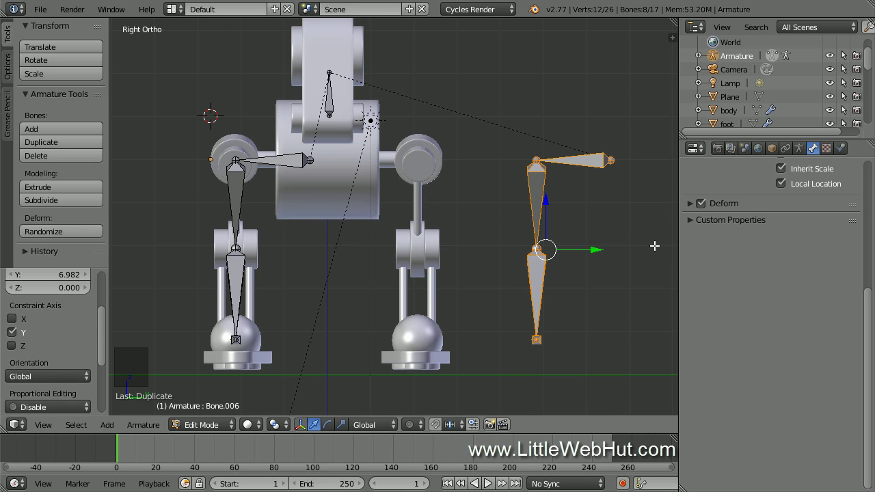
- Mirror the duplicated leg bones with a scale of -1 along Y, and move them along Y onto the two opposite legs
{"action": "key", "text": "s"}
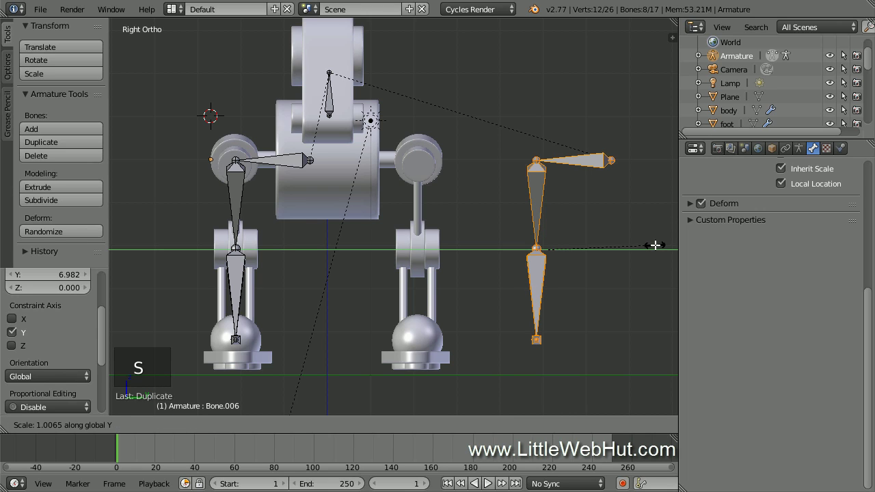
{"action": "type", "text": "-1"}
{"action": "key", "text": "Return"}
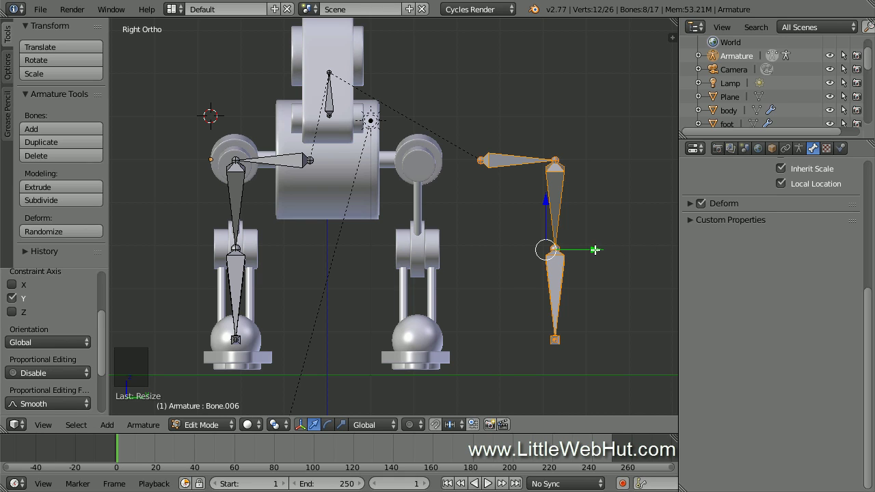
{"action": "left_click_drag", "start_coordinate": [597, 250], "coordinate": [458, 262]}
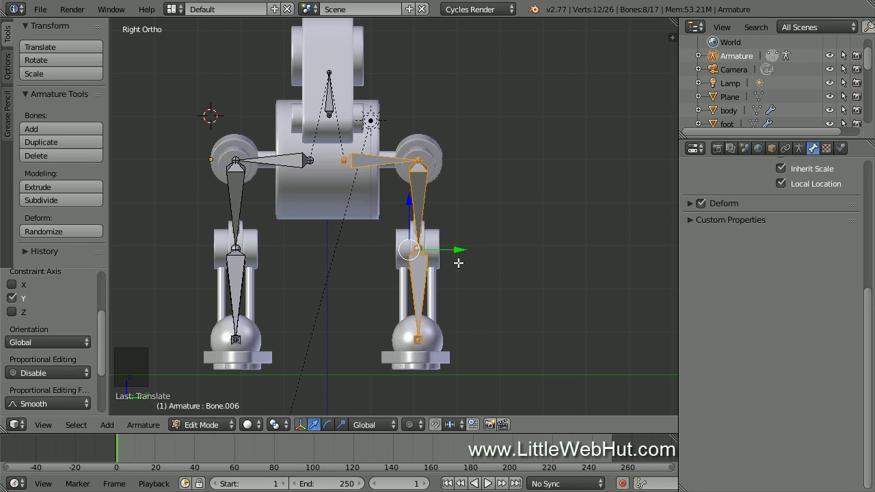
- Add a new bone in front of the dog's head, and move it along Y to about 2.76, in line with the body bone
{"action": "key", "text": "KP_1"}
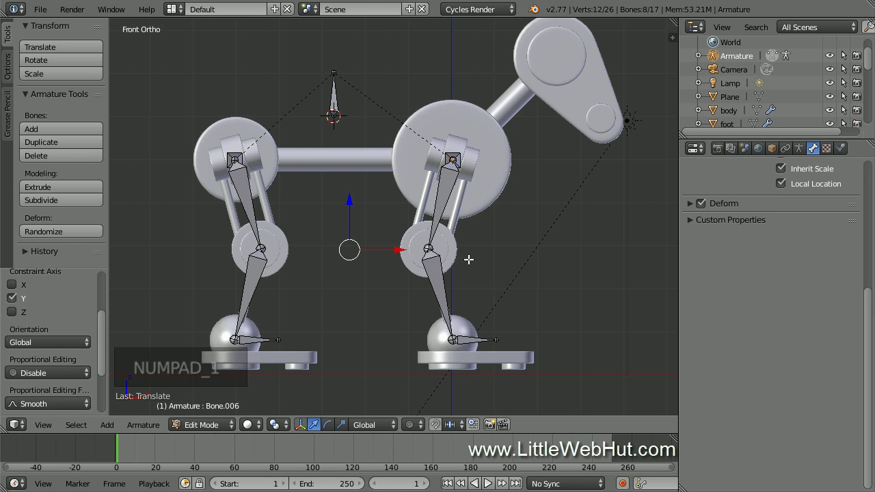
{"action": "scroll", "coordinate": [469, 258], "scroll_direction": "down", "scroll_amount": 1}
{"action": "middle_click_drag", "start_coordinate": [478, 258], "coordinate": [408, 257], "text": "shift"}
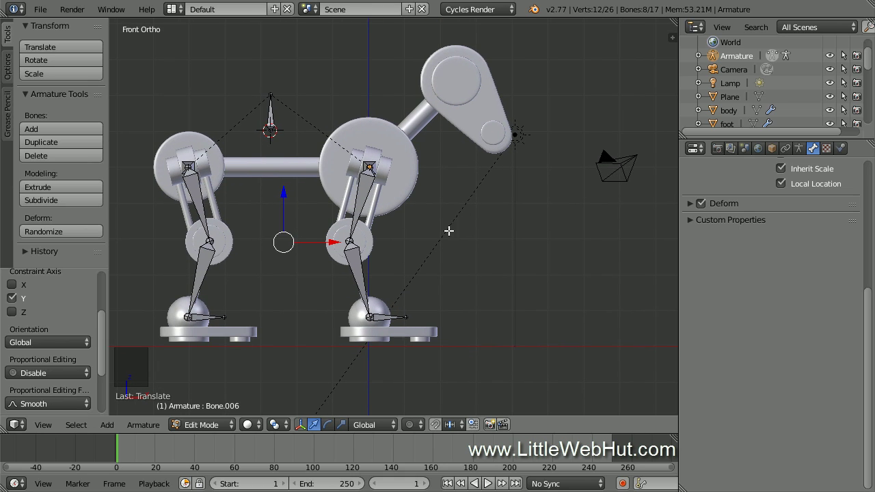
{"action": "left_click", "coordinate": [535, 97]}
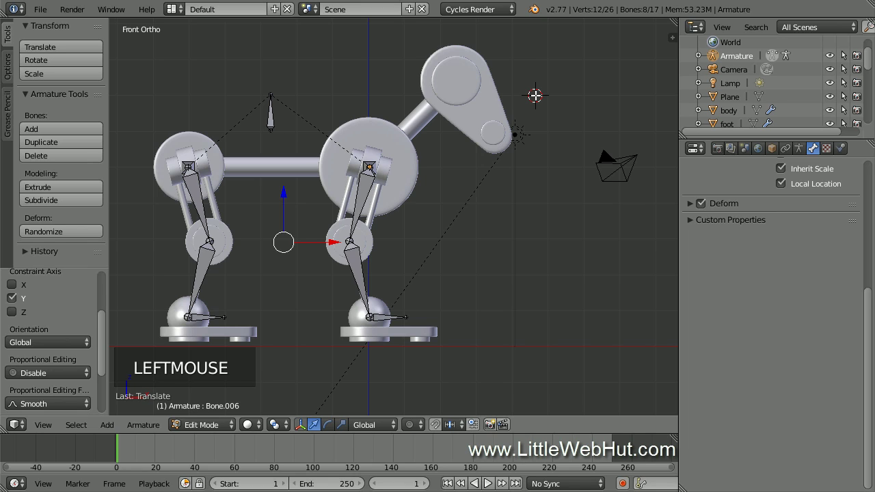
{"action": "key", "text": "shift+a"}
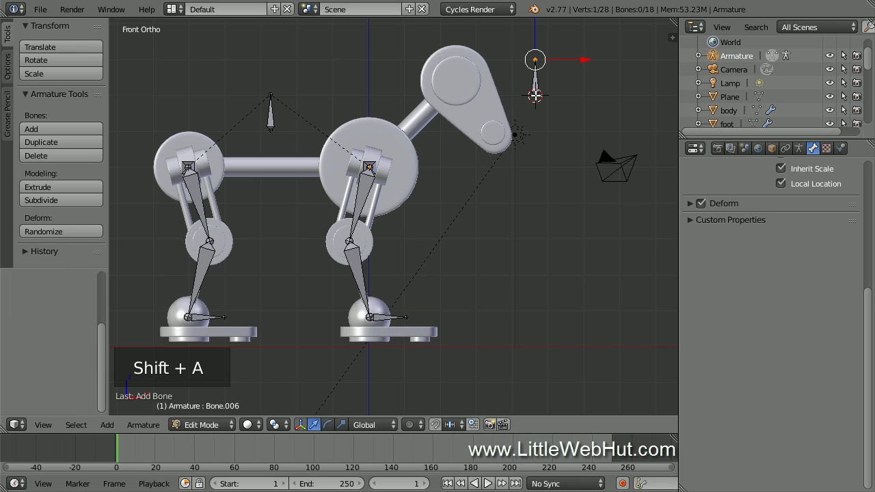
{"action": "key", "text": "KP_3"}
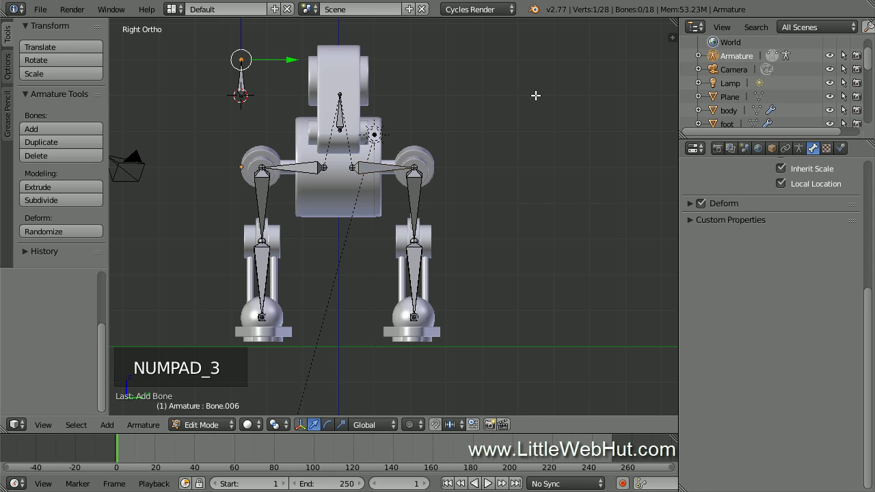
{"action": "right_click", "coordinate": [240, 78]}
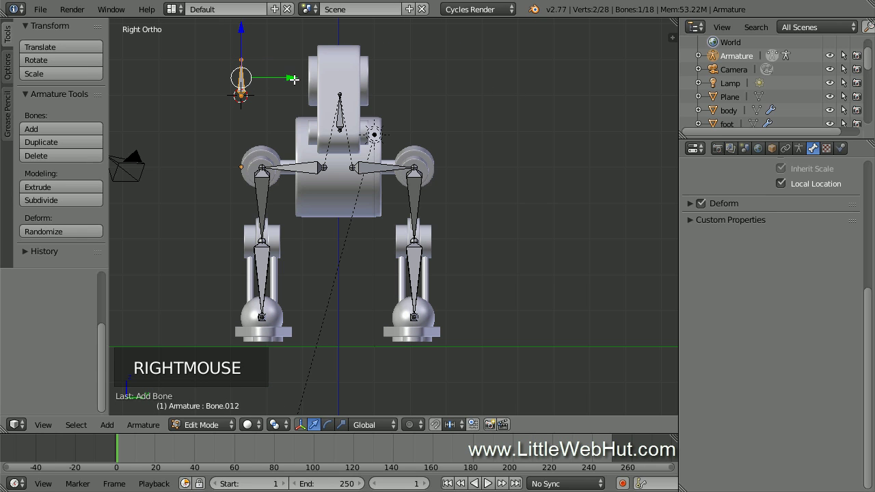
{"action": "left_click_drag", "start_coordinate": [287, 81], "coordinate": [392, 93]}
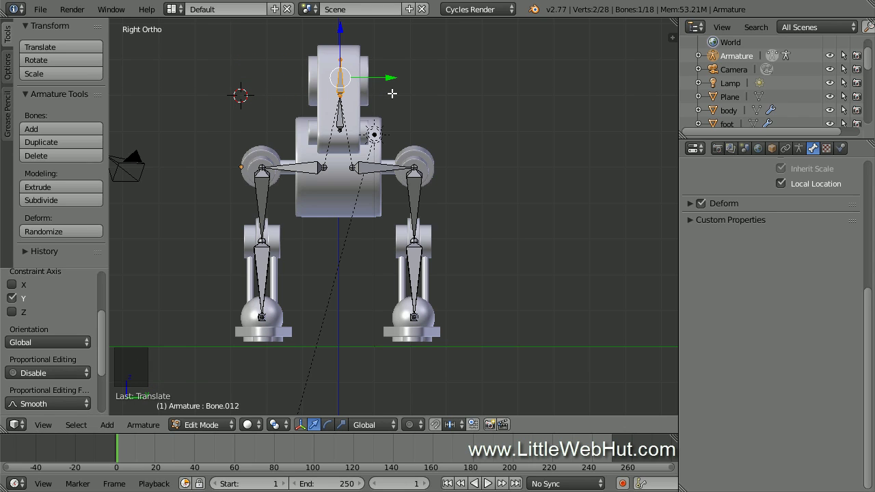
- Rename the new bone in front of the head as root
{"action": "left_click_drag", "start_coordinate": [862, 344], "coordinate": [865, 197]}
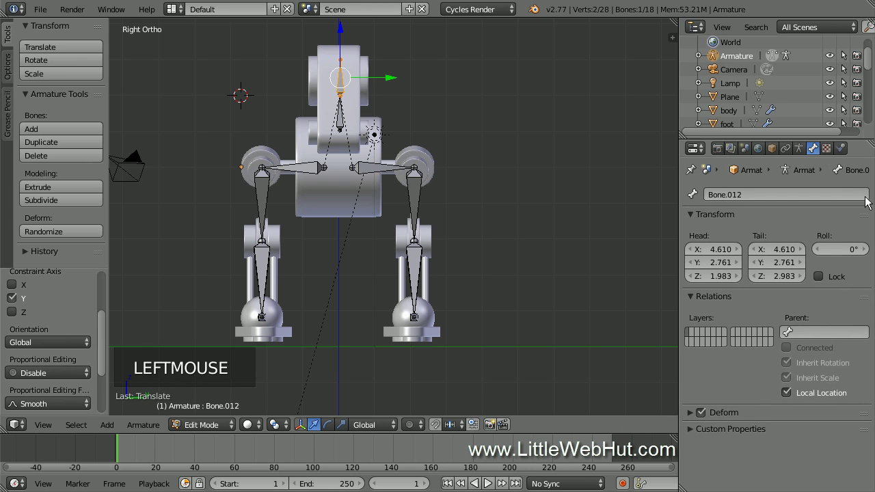
{"action": "double_click", "coordinate": [732, 197]}
{"action": "type", "text": "root"}
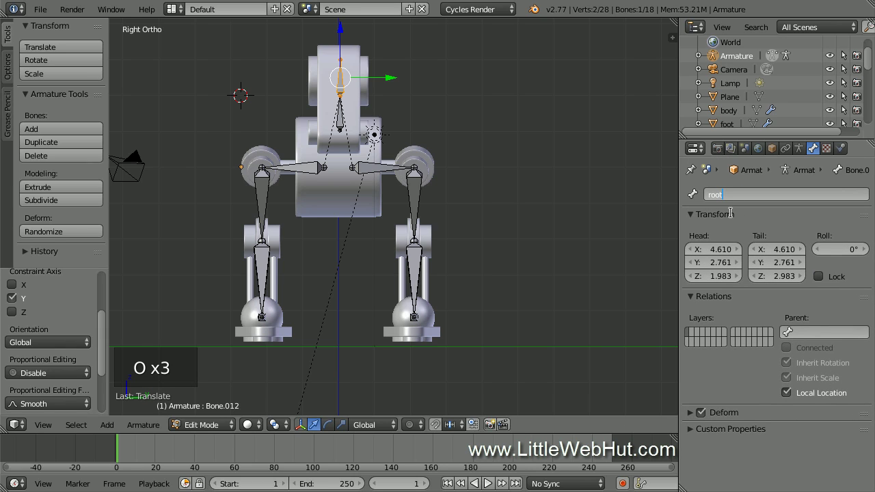
{"action": "key", "text": "Return"}
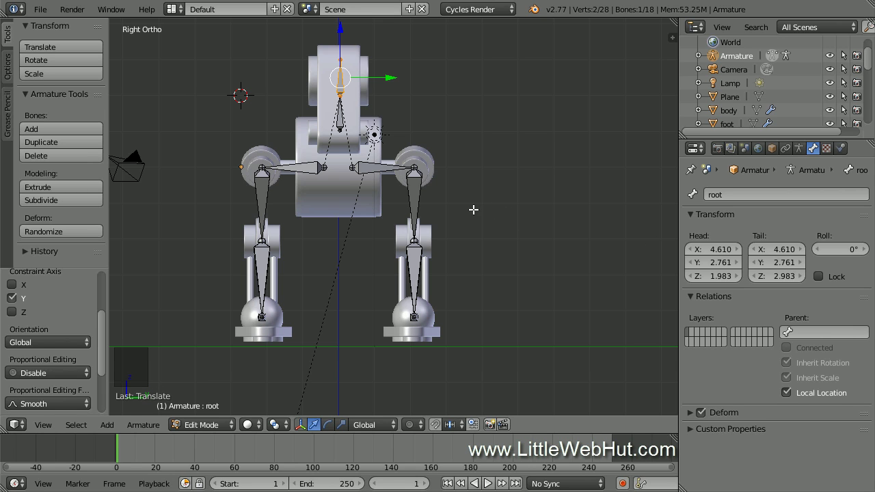
- Parent the body bone and the four foot bones to the root bone with Keep Offset
{"action": "middle_click_drag", "start_coordinate": [474, 209], "coordinate": [607, 229]}
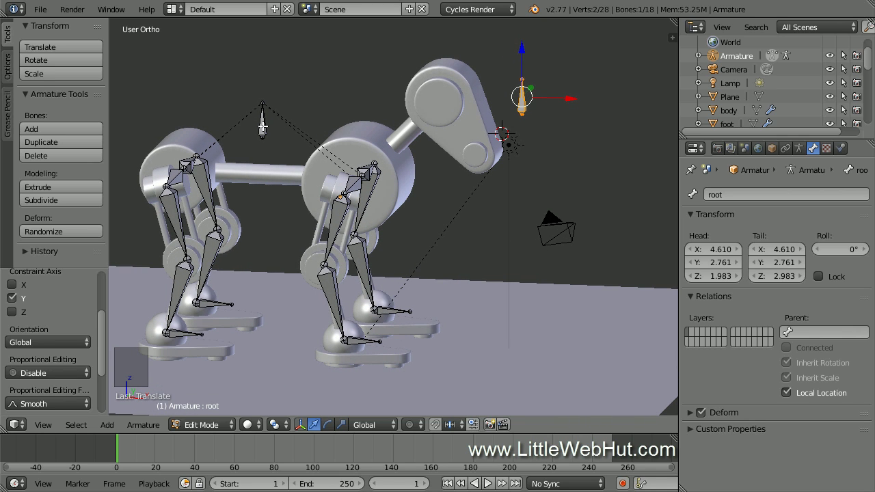
{"action": "right_click", "coordinate": [263, 125]}
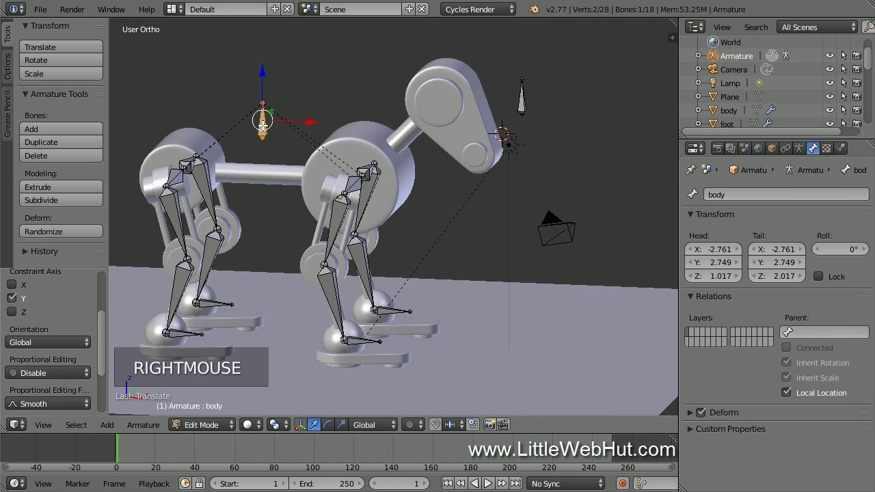
{"action": "right_click", "coordinate": [180, 332], "text": "shift"}
{"action": "right_click", "coordinate": [210, 303], "text": "shift"}
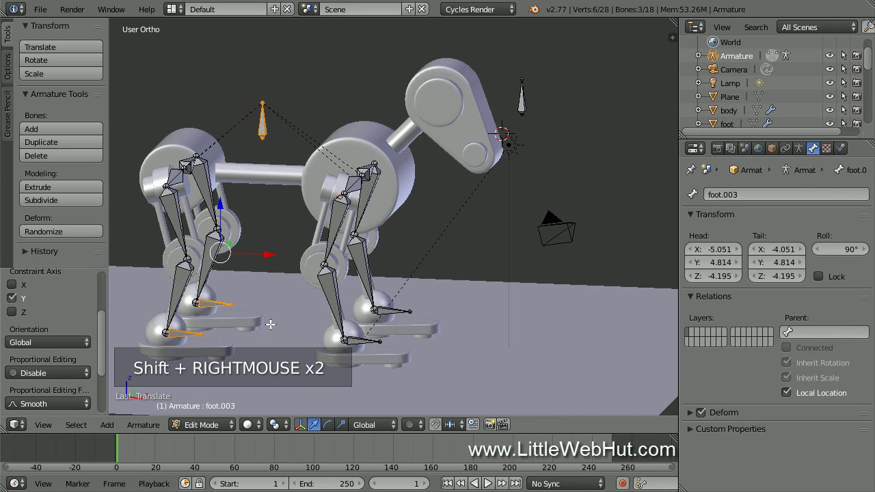
{"action": "right_click", "coordinate": [366, 336], "text": "shift"}
{"action": "right_click", "coordinate": [394, 311], "text": "shift"}
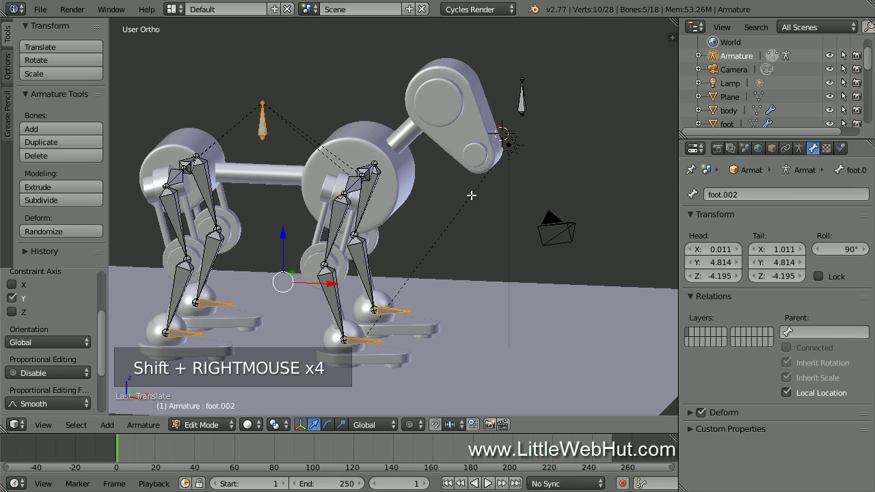
{"action": "right_click", "coordinate": [523, 103], "text": "shift"}
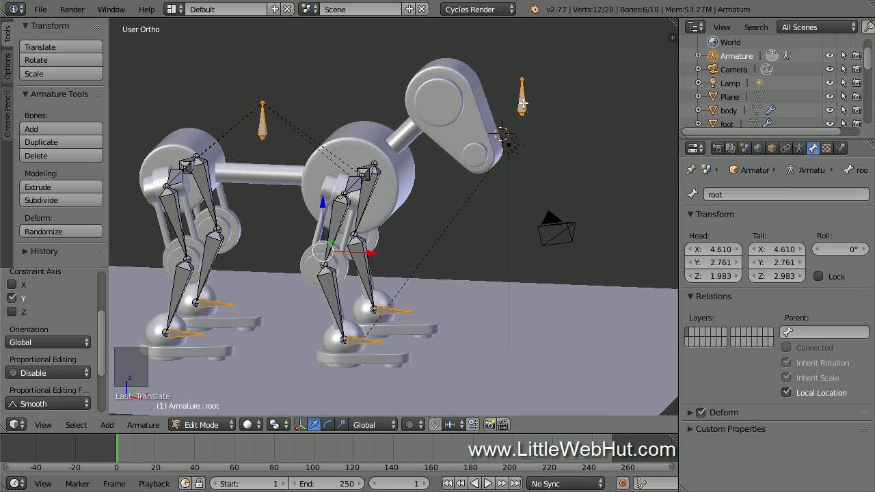
{"action": "key", "text": "ctrl+p"}
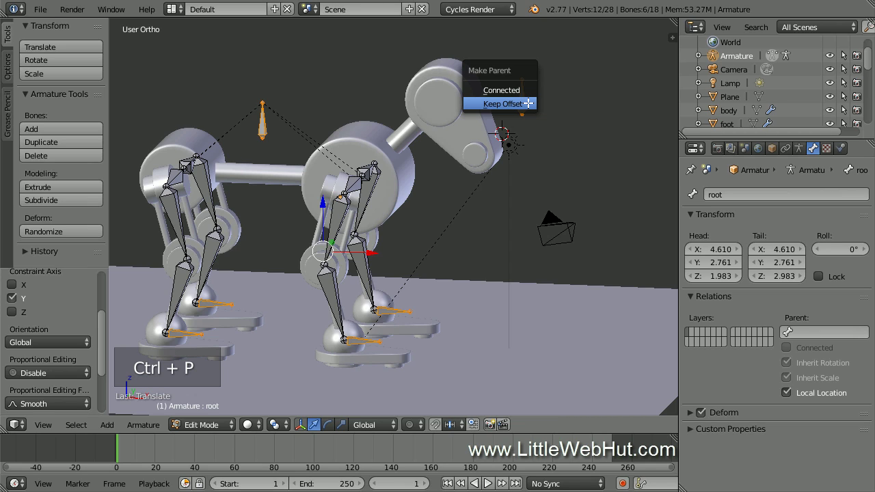
{"action": "left_click", "coordinate": [504, 104]}
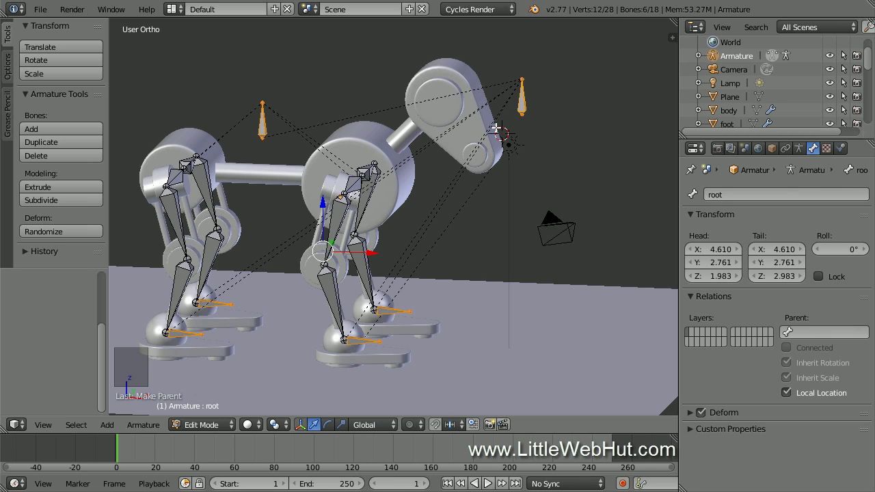
- In Pose Mode, move the body bone about 0.08 along X to test how the four legs follow
{"action": "left_click", "coordinate": [226, 426]}
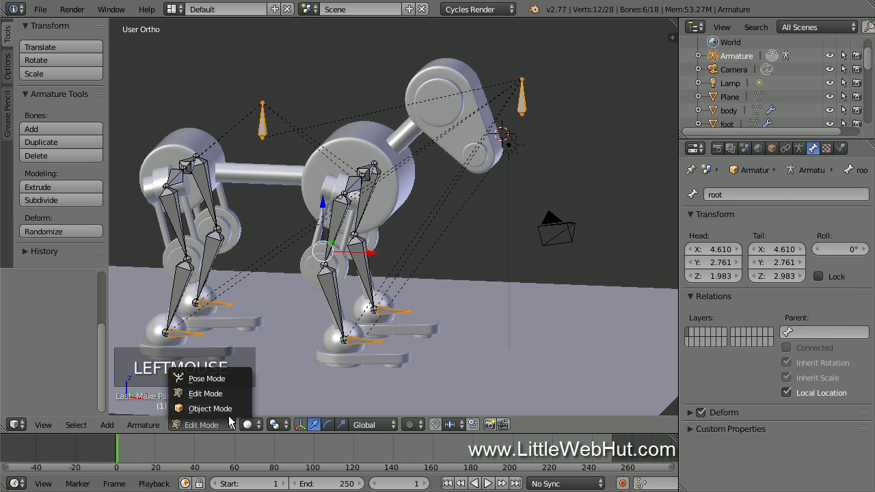
{"action": "left_click", "coordinate": [238, 380]}
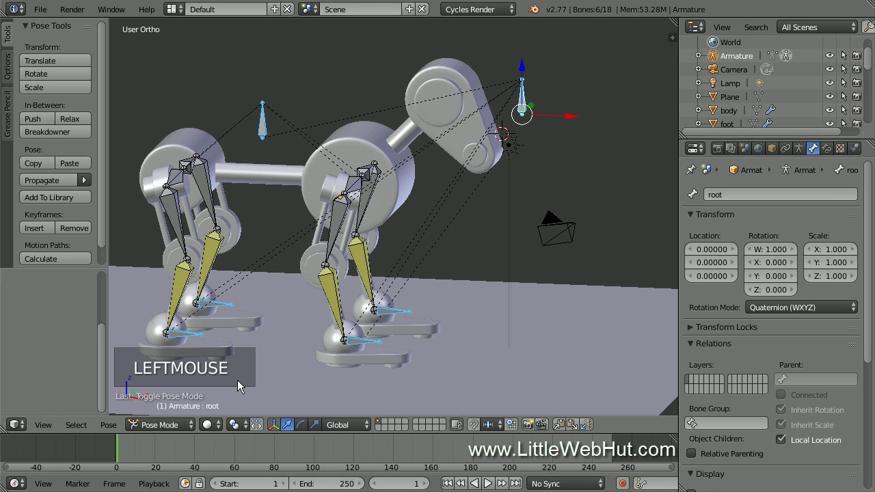
{"action": "right_click", "coordinate": [263, 131]}
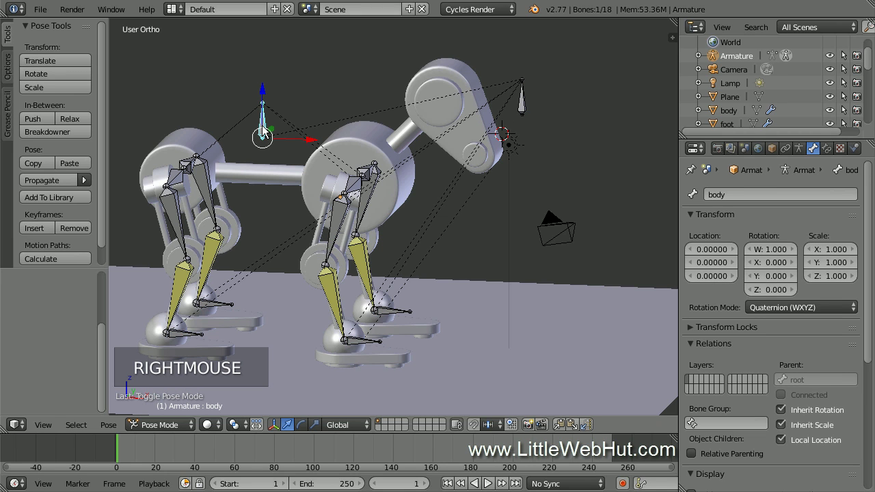
{"action": "mouse_move", "coordinate": [307, 142]}
{"action": "left_mouse_down"}
{"action": "mouse_move", "coordinate": [336, 145]}
{"action": "mouse_move", "coordinate": [264, 144]}
{"action": "mouse_move", "coordinate": [344, 155]}
{"action": "mouse_move", "coordinate": [307, 154]}
{"action": "left_mouse_up"}
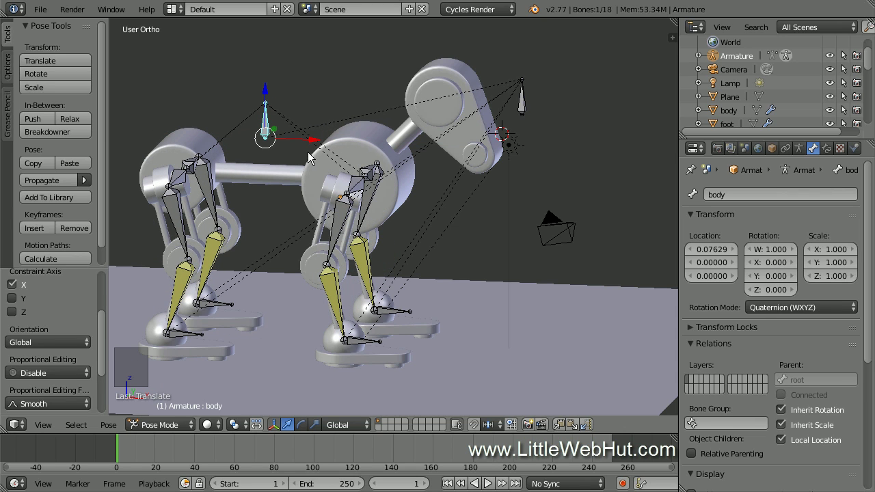
- Undo the body bone's test move, test moving the root bone along X, and undo that move too
{"action": "key", "text": "ctrl+z"}
{"action": "right_click", "coordinate": [523, 99]}
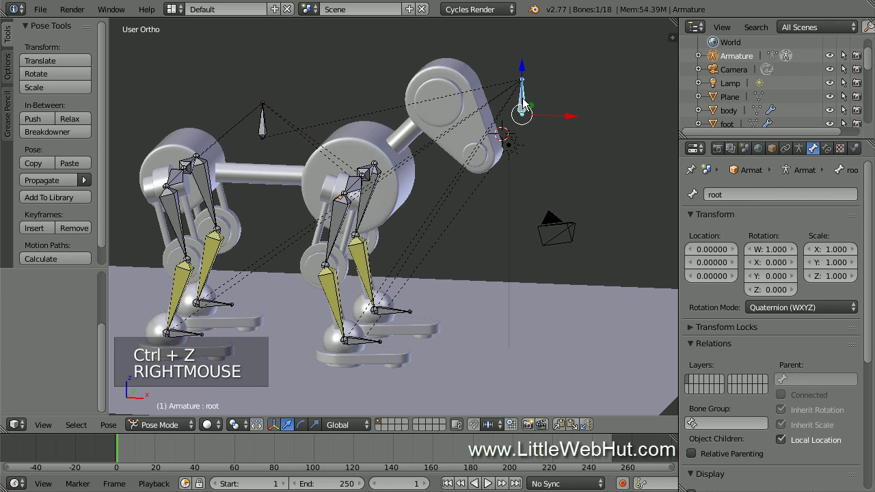
{"action": "mouse_move", "coordinate": [572, 124]}
{"action": "left_mouse_down"}
{"action": "mouse_move", "coordinate": [634, 127]}
{"action": "mouse_move", "coordinate": [521, 121]}
{"action": "mouse_move", "coordinate": [626, 128]}
{"action": "mouse_move", "coordinate": [569, 124]}
{"action": "left_mouse_up"}
{"action": "key", "text": "ctrl+z"}
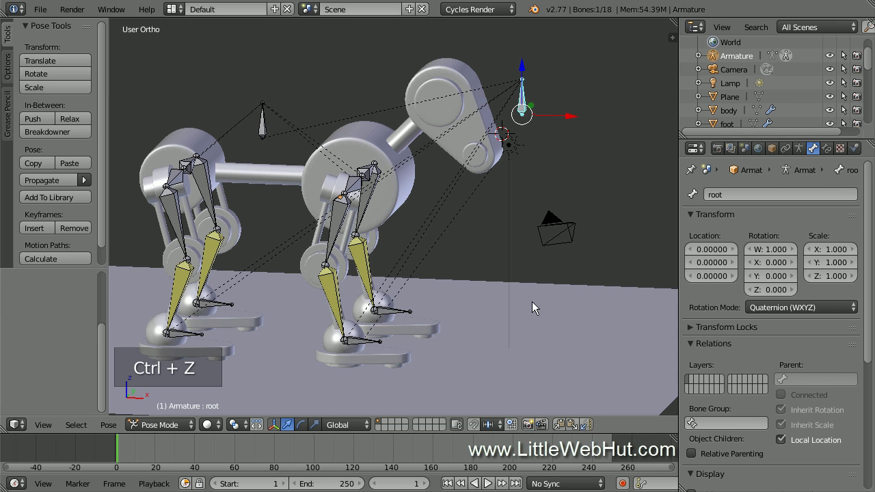
- Clear all pose transforms on every bone of the armature
{"action": "middle_click_drag", "start_coordinate": [527, 313], "coordinate": [472, 299]}
{"action": "scroll", "coordinate": [360, 300], "scroll_direction": "up", "scroll_amount": 1}
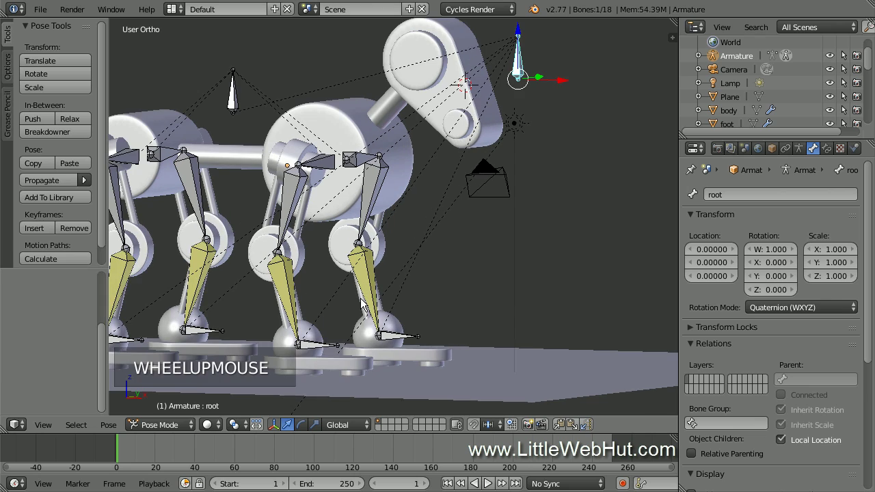
{"action": "middle_click_drag", "start_coordinate": [362, 300], "coordinate": [432, 321], "text": "shift"}
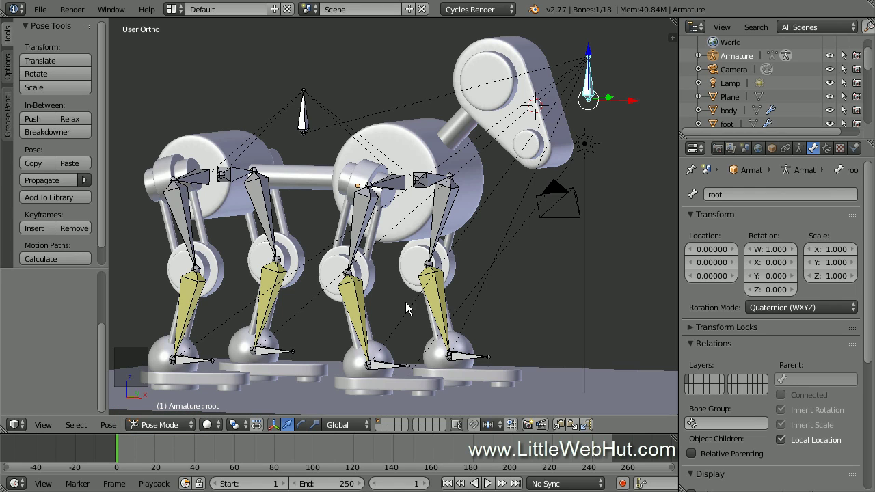
{"action": "key", "text": "a"}
{"action": "key", "text": "a"}
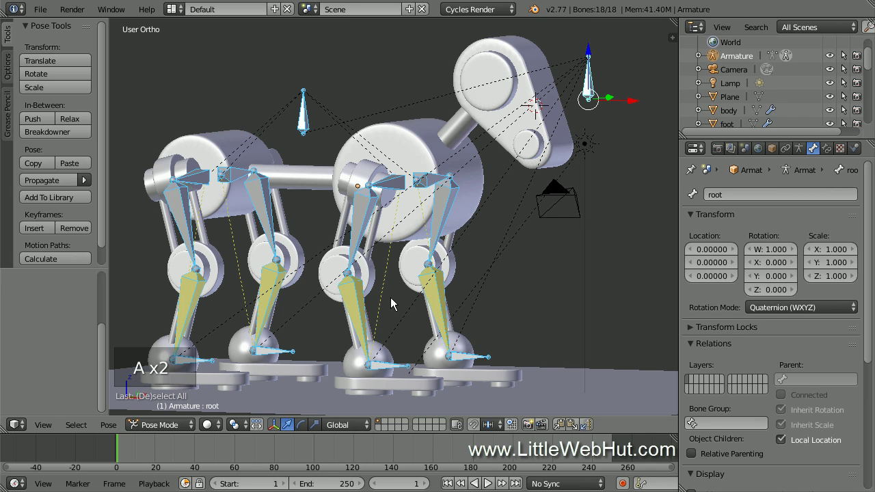
{"action": "left_click", "coordinate": [109, 425]}
{"action": "mouse_move", "coordinate": [167, 348]}
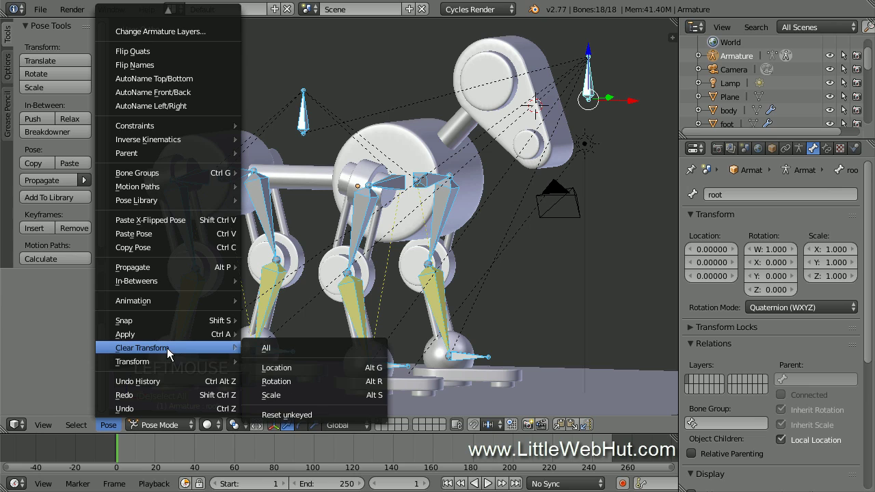
{"action": "left_click", "coordinate": [296, 350]}
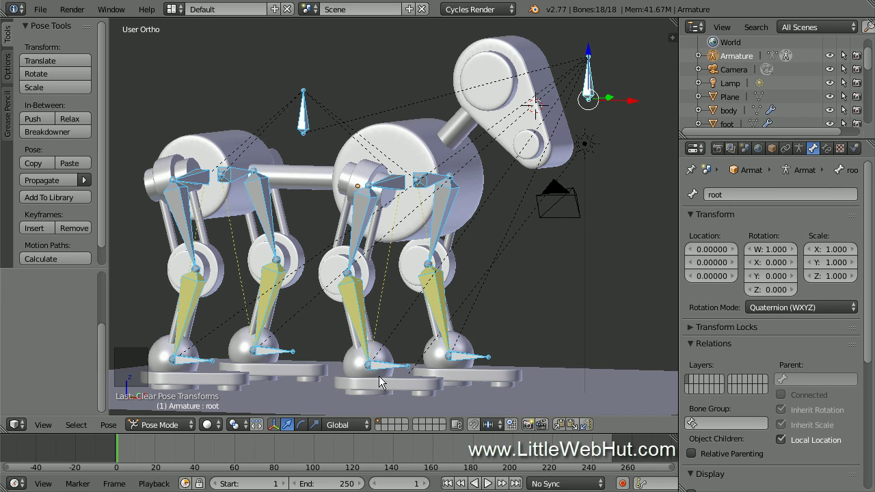
- Parent the foot mesh of the dog's right front leg to its foot bone with the Bone option
{"action": "right_click", "coordinate": [402, 383]}
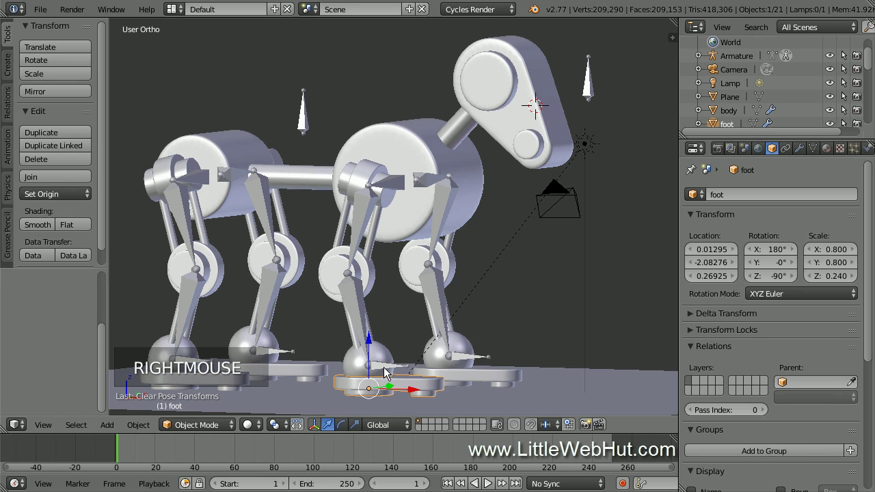
{"action": "right_click", "coordinate": [383, 366], "text": "shift"}
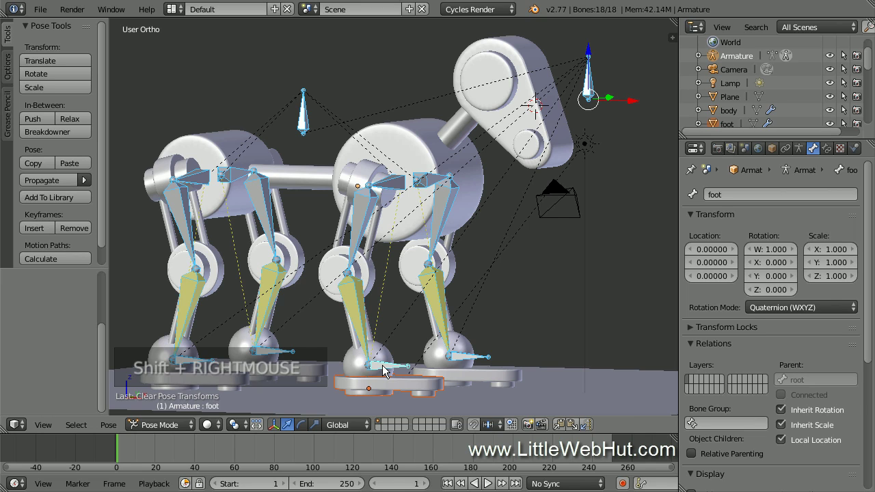
{"action": "key", "text": "ctrl+p"}
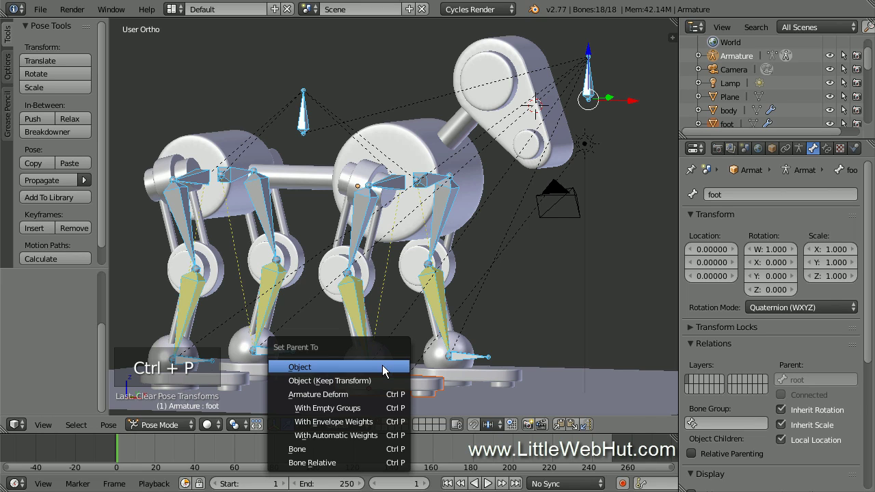
{"action": "left_click", "coordinate": [377, 448]}
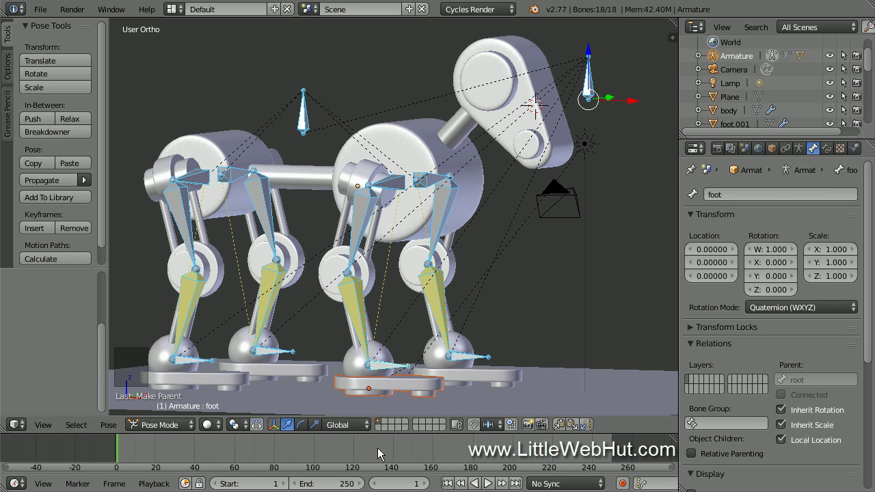
- Parent the leg.bottom mesh of the right front leg to the lower leg bone, Bone.002, with the Bone option
{"action": "right_click", "coordinate": [347, 358]}
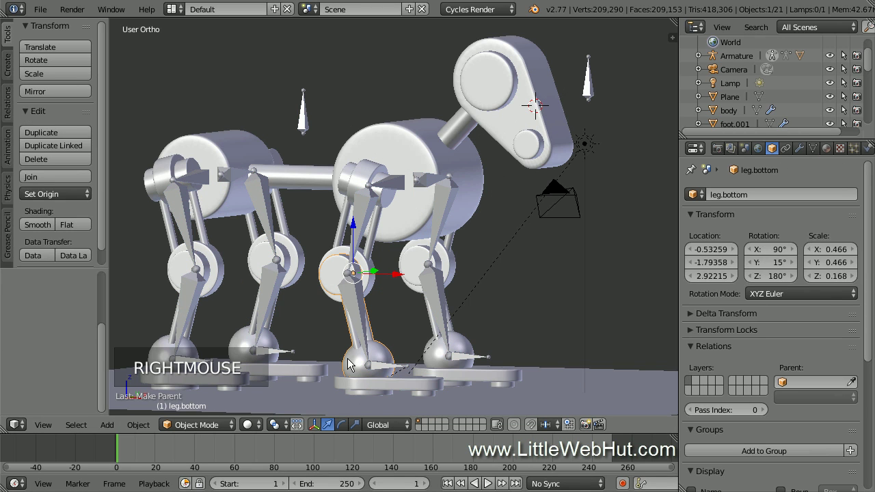
{"action": "right_click", "coordinate": [361, 315], "text": "shift"}
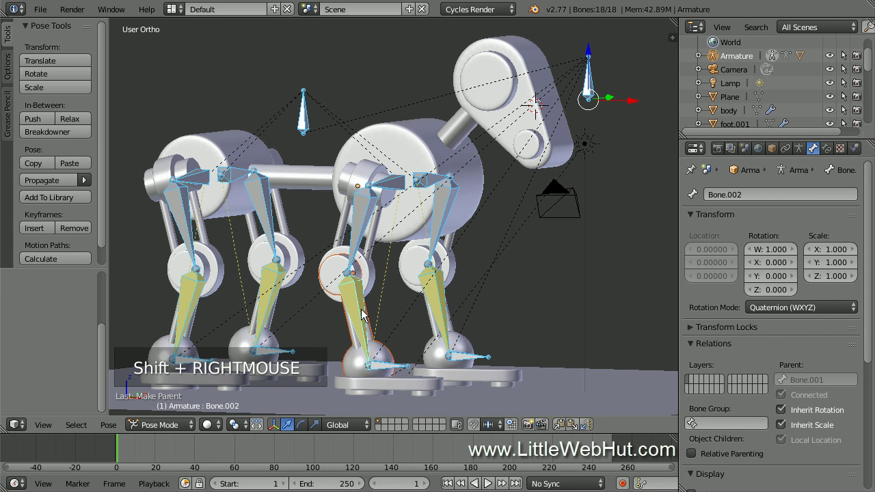
{"action": "key", "text": "ctrl+p"}
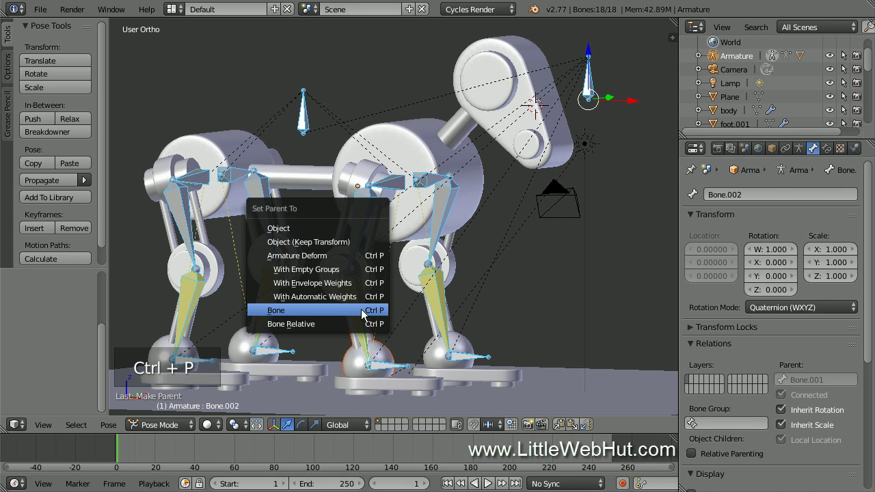
{"action": "left_click", "coordinate": [362, 315]}
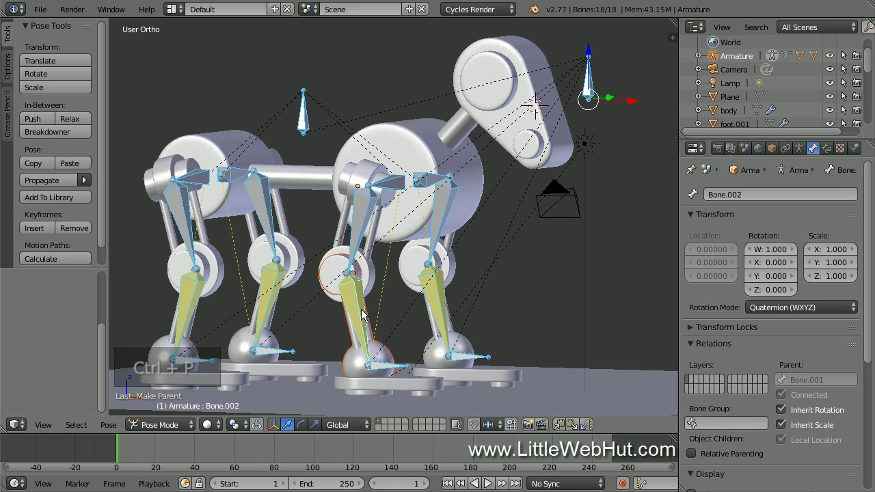
- Parent the leg.top mesh of the right front leg to the upper leg bone, Bone.001, with the Bone option
{"action": "right_click", "coordinate": [346, 178]}
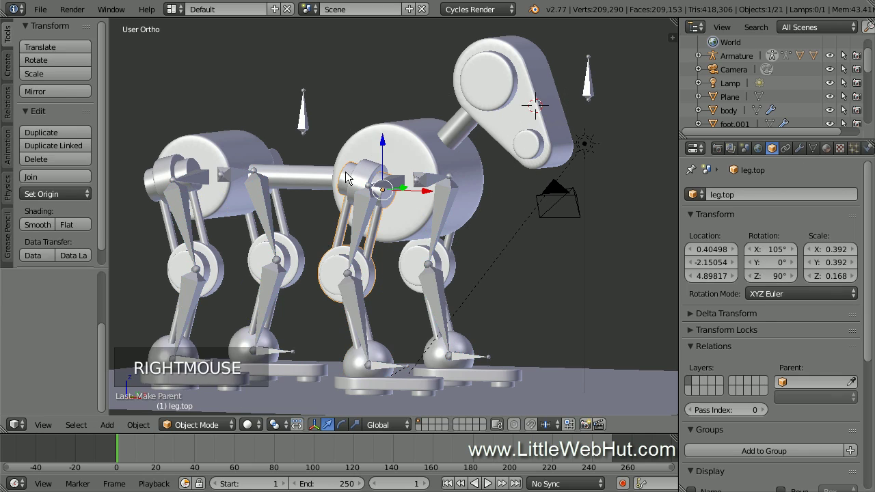
{"action": "right_click", "coordinate": [364, 209], "text": "shift"}
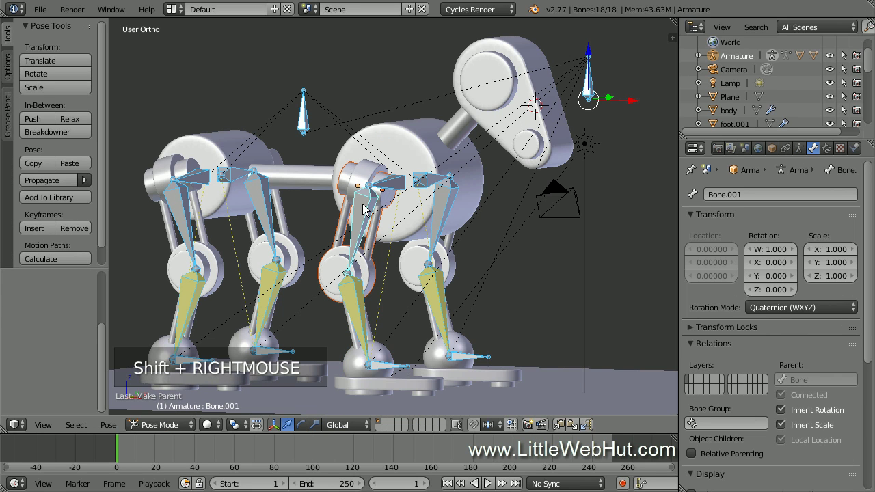
{"action": "key", "text": "ctrl+p"}
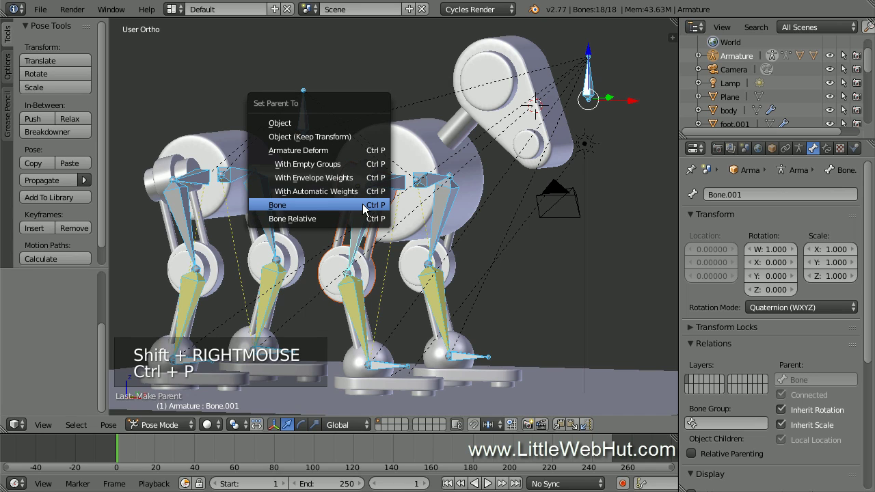
{"action": "left_click", "coordinate": [364, 205]}
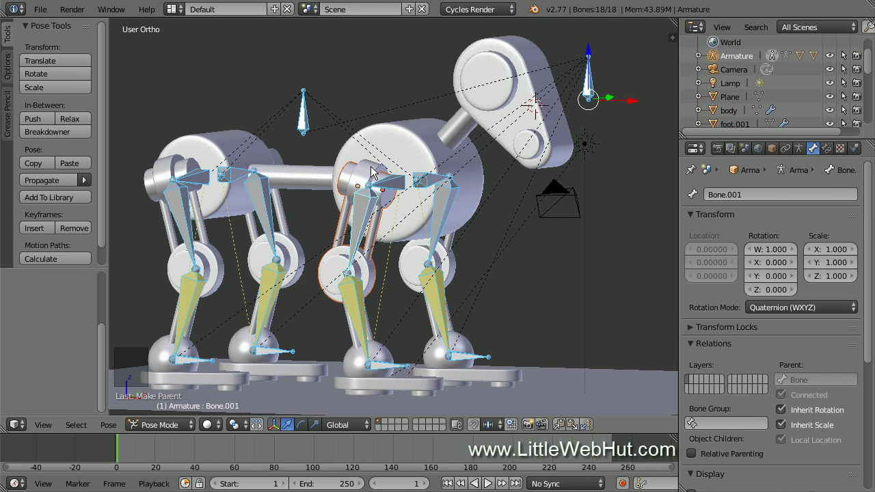
- Parent the shoulder mesh of the right front leg to the shoulder bone named Bone with the Bone option
{"action": "right_click", "coordinate": [371, 171]}
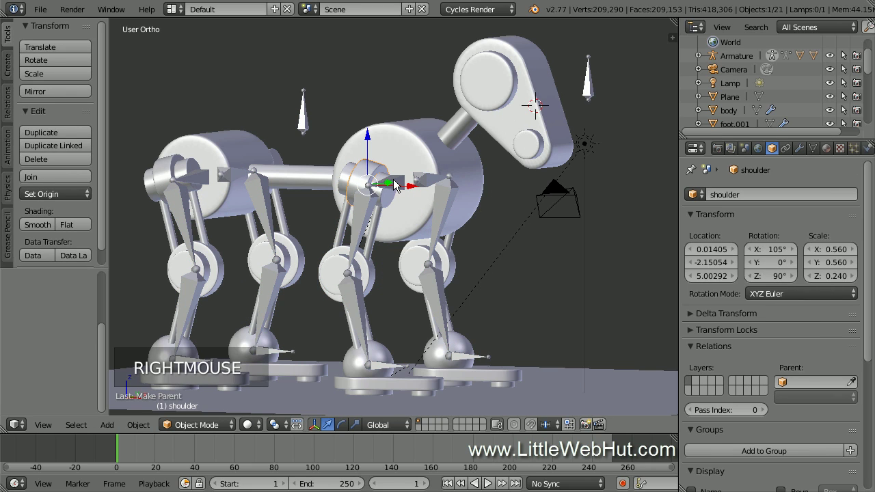
{"action": "right_click", "coordinate": [395, 185], "text": "shift"}
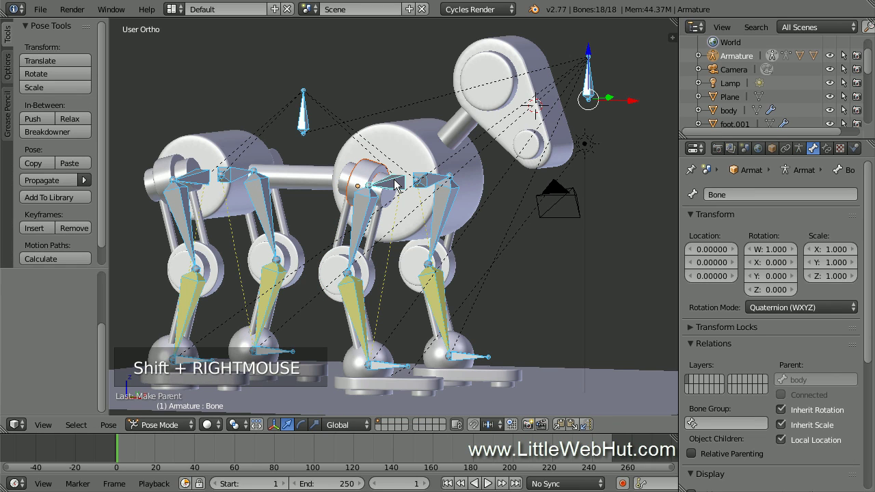
{"action": "key", "text": "ctrl+p"}
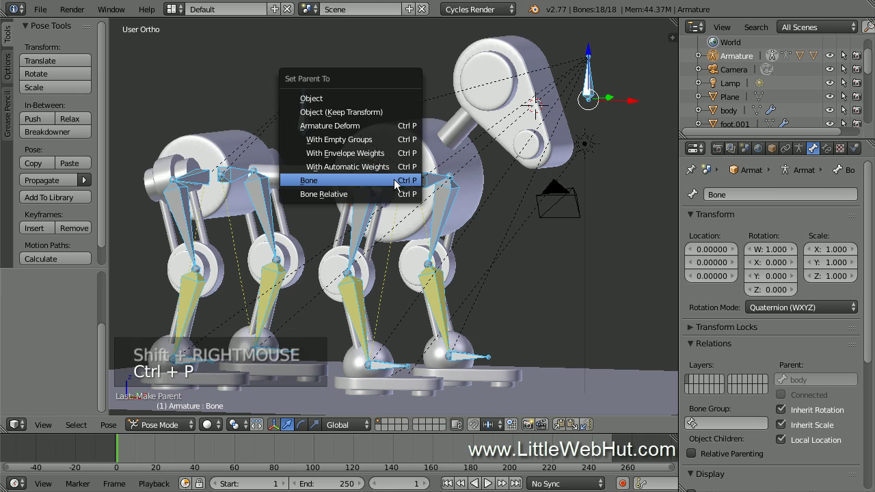
{"action": "left_click", "coordinate": [395, 184]}
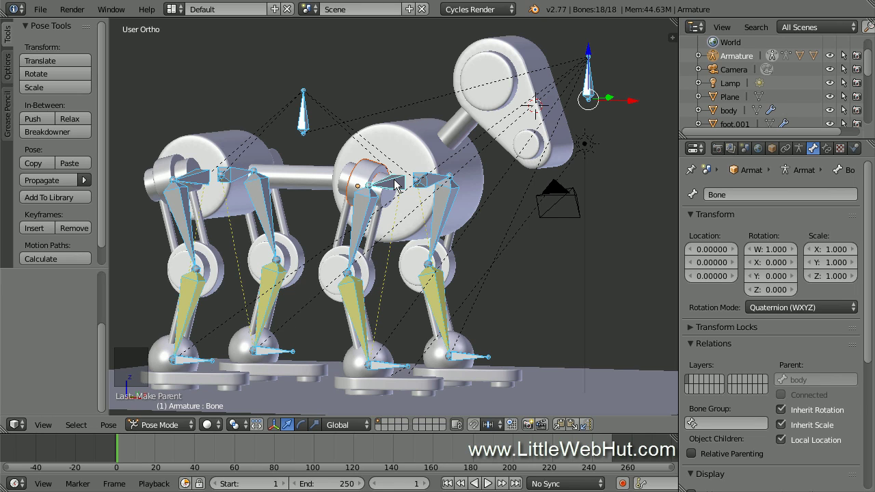
- Test the right front leg by raising its foot bone along Z, and undo the move
{"action": "right_click", "coordinate": [381, 366]}
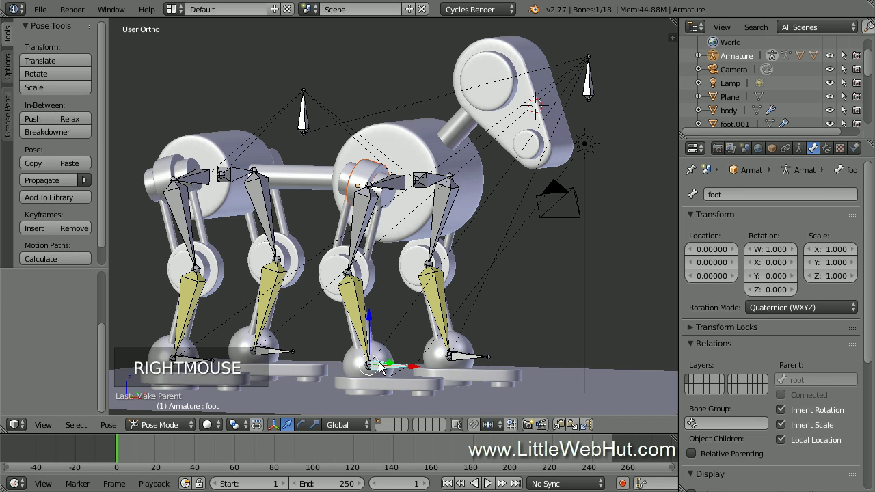
{"action": "mouse_move", "coordinate": [370, 318]}
{"action": "left_mouse_down"}
{"action": "mouse_move", "coordinate": [374, 218]}
{"action": "mouse_move", "coordinate": [378, 310]}
{"action": "left_mouse_up"}
{"action": "key", "text": "ctrl+z"}
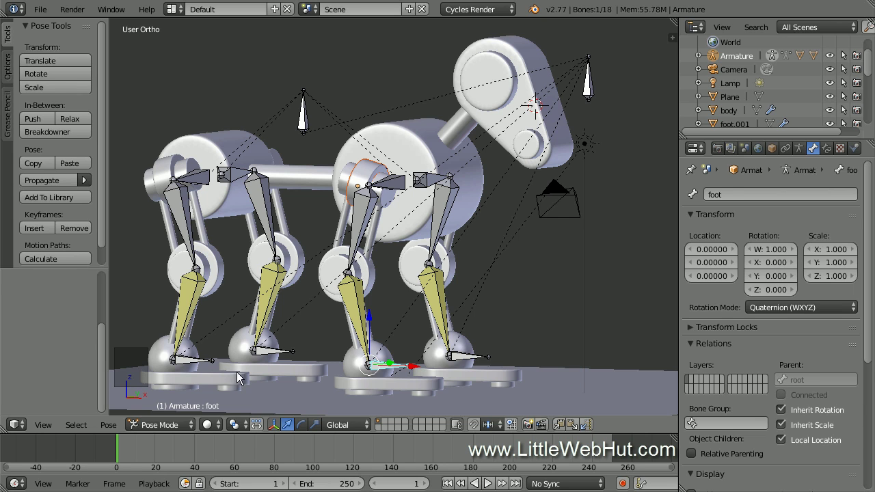
- Parent the right rear leg's foot, lower leg, upper leg and shoulder meshes each to its matching bone with the Bone option
{"action": "right_click", "coordinate": [189, 365]}
{"action": "right_click", "coordinate": [189, 363], "text": "shift"}
{"action": "key", "text": "ctrl+p"}
{"action": "left_click", "coordinate": [188, 360]}
{"action": "right_click", "coordinate": [212, 280]}
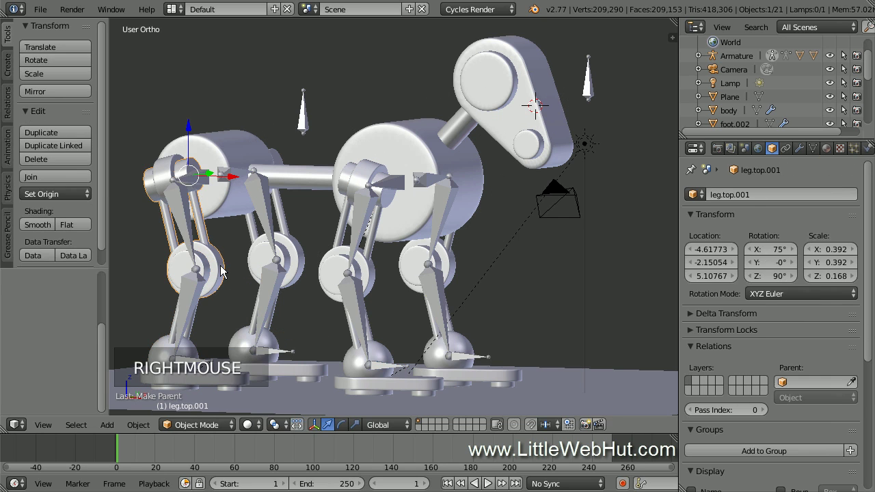
{"action": "right_click", "coordinate": [183, 216], "text": "shift"}
{"action": "key", "text": "ctrl+p"}
{"action": "left_click", "coordinate": [183, 216]}
- Parent the left front leg's foot, lower leg, upper leg and shoulder meshes each to its matching bone with the Bone option
{"action": "middle_click_drag", "start_coordinate": [203, 175], "coordinate": [383, 301]}
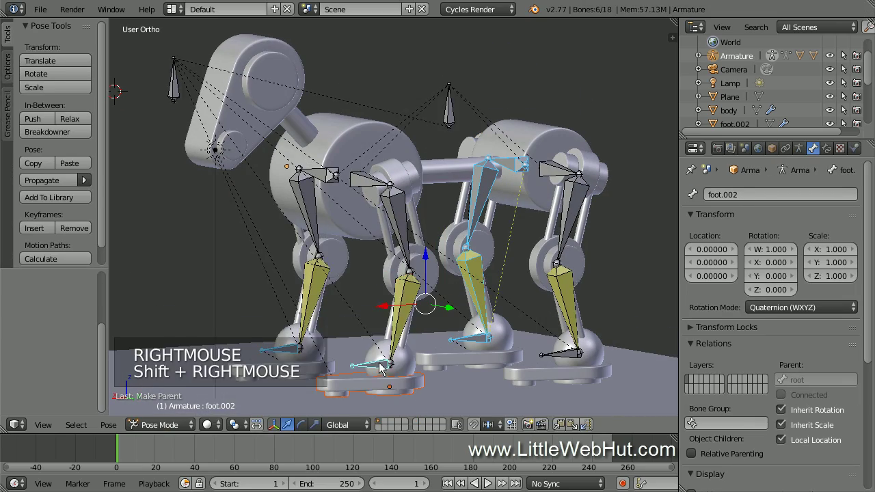
{"action": "right_click", "coordinate": [413, 284]}
{"action": "right_click", "coordinate": [409, 257], "text": "shift"}
{"action": "key", "text": "ctrl+p"}
{"action": "left_click", "coordinate": [400, 209]}
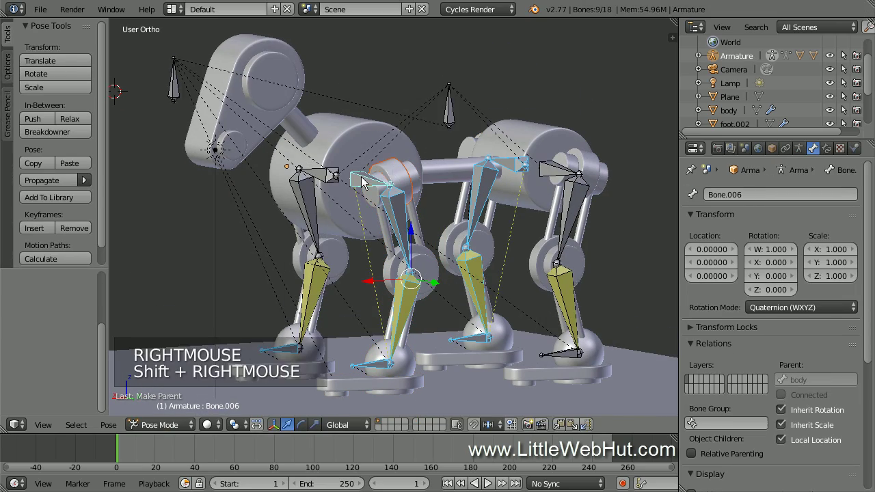
- Parent the left rear leg's foot, lower leg, upper leg and shoulder meshes each to its matching bone with the Bone option
{"action": "right_click", "coordinate": [564, 355]}
{"action": "right_click", "coordinate": [567, 311], "text": "shift"}
{"action": "key", "text": "ctrl+p"}
{"action": "left_click", "coordinate": [568, 295]}
{"action": "right_click", "coordinate": [588, 167]}
{"action": "right_click", "coordinate": [549, 171], "text": "shift"}
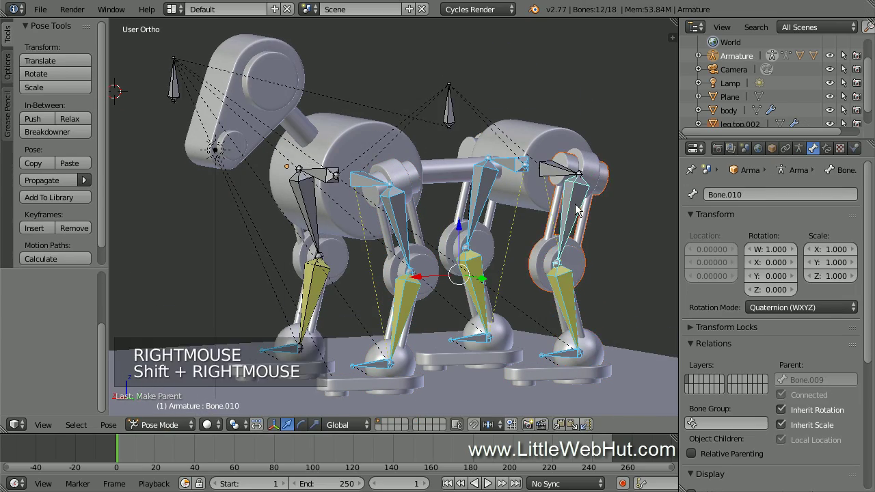
{"action": "key", "text": "ctrl+p"}
{"action": "left_click", "coordinate": [549, 169]}
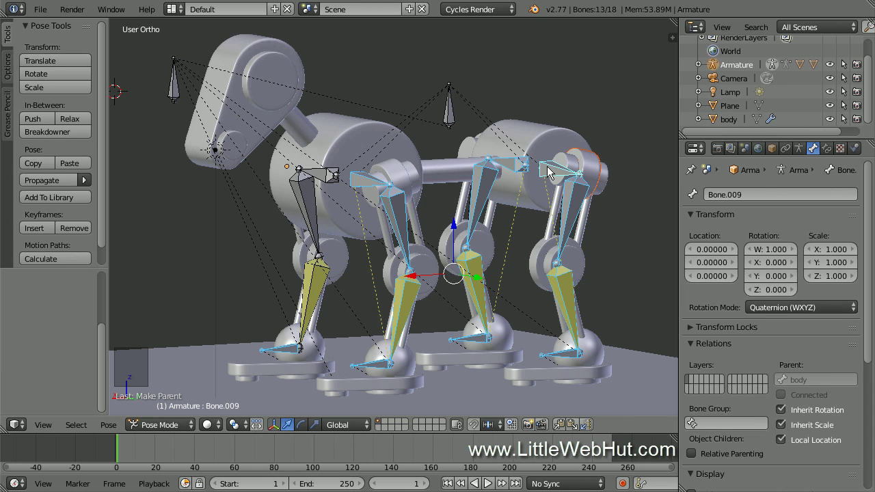
- Parent the dog's body mesh to the body bone above its back with the Bone option
{"action": "right_click", "coordinate": [274, 60]}
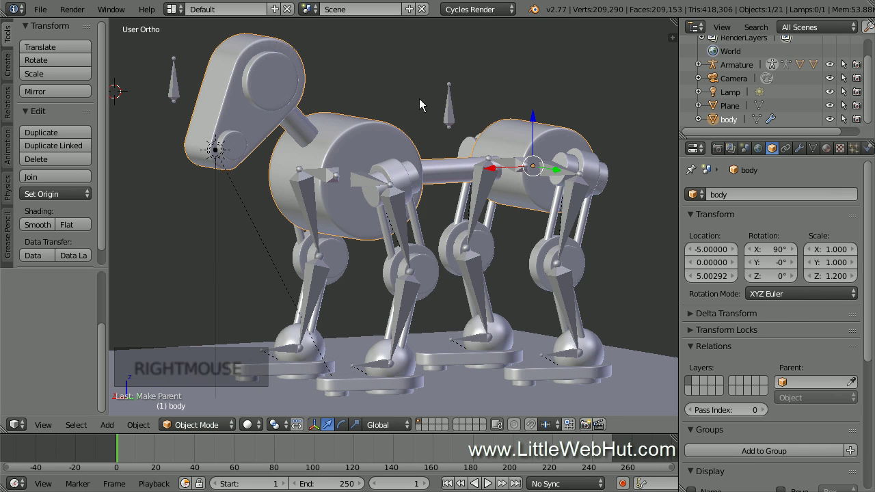
{"action": "right_click", "coordinate": [449, 110], "text": "shift"}
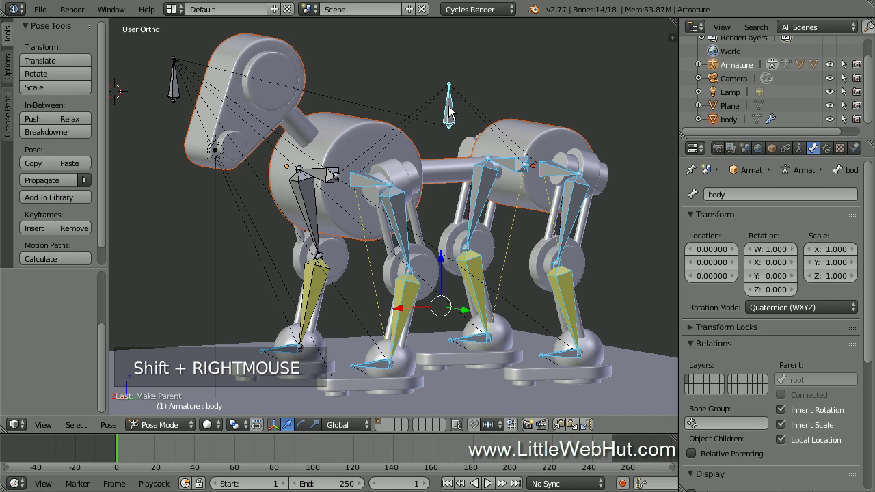
{"action": "key", "text": "ctrl+p"}
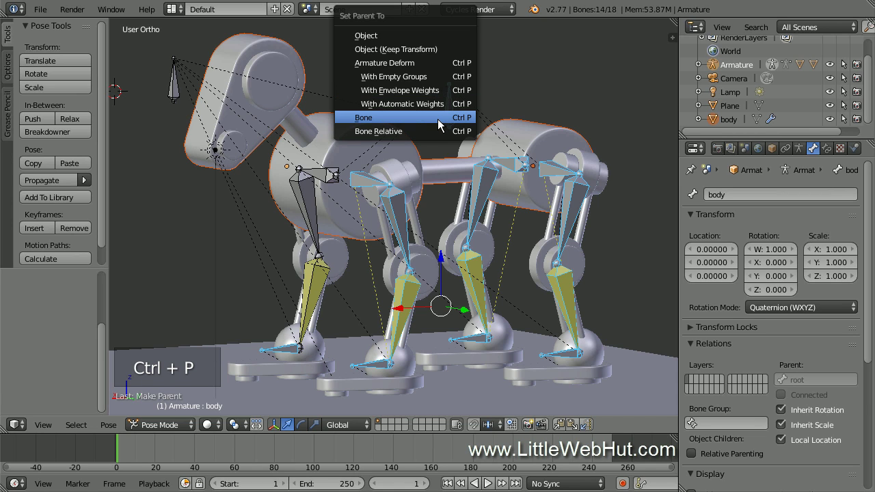
{"action": "left_click", "coordinate": [440, 123]}
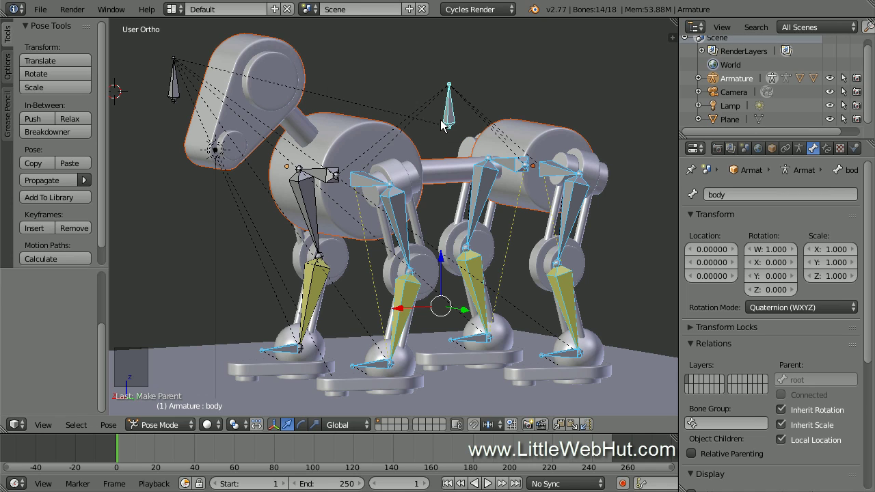
- Test the front legs by moving the near front foot bone and the far front foot bone forward, toward the head
{"action": "right_click", "coordinate": [376, 367]}
{"action": "key", "text": "g"}
{"action": "key", "text": "g"}
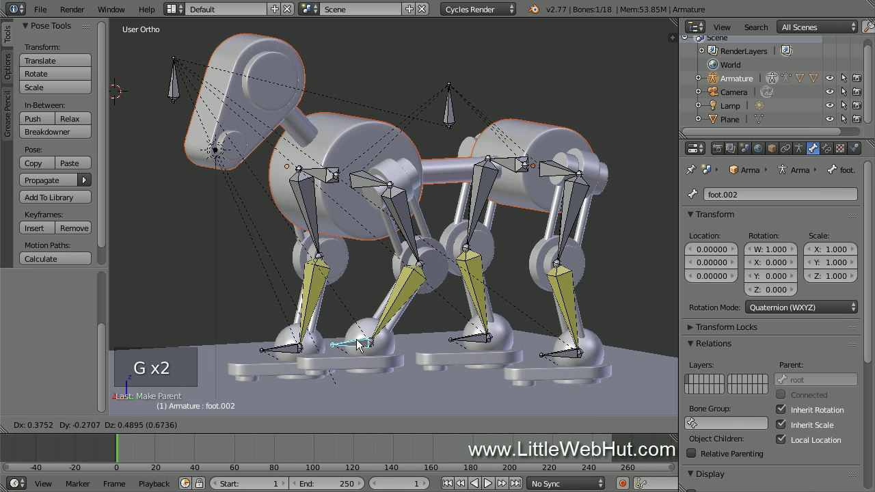
{"action": "left_click", "coordinate": [366, 350]}
{"action": "right_click", "coordinate": [295, 350]}
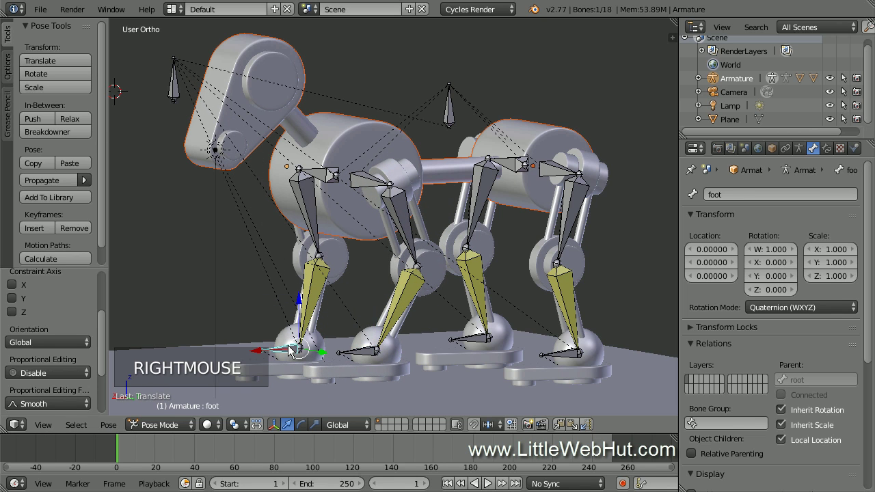
{"action": "key", "text": "g"}
{"action": "key", "text": "g"}
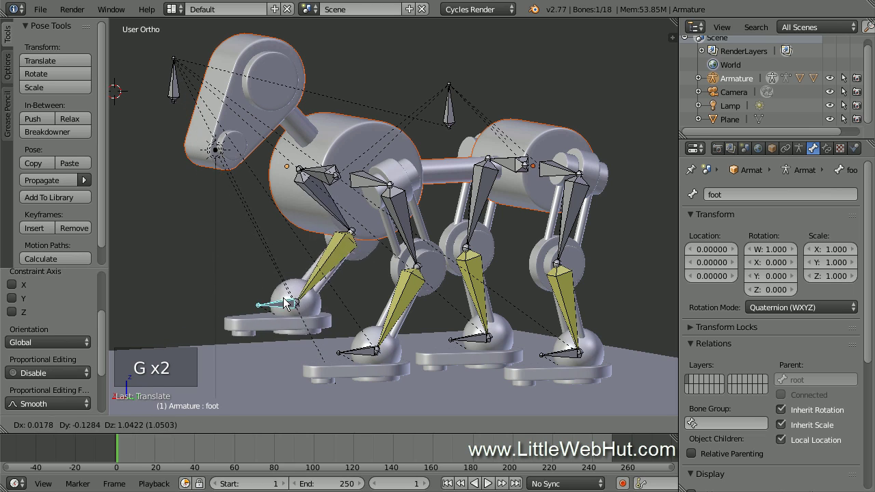
{"action": "left_click", "coordinate": [262, 336]}
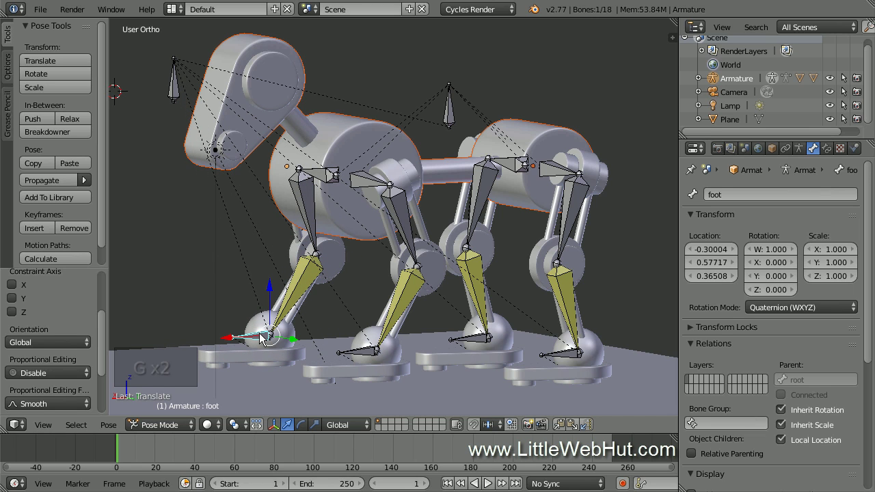
- Test the rear legs by moving the far rear foot bone and the near rear foot bone slightly forward
{"action": "right_click", "coordinate": [476, 341]}
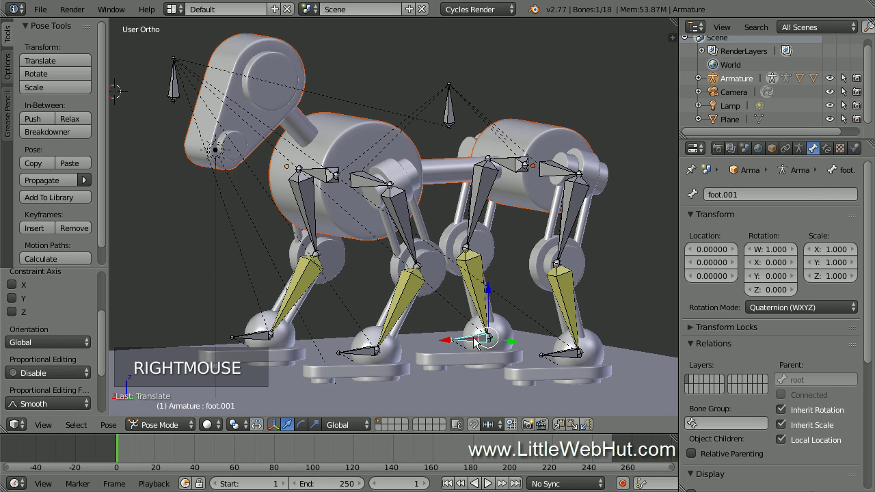
{"action": "key", "text": "g"}
{"action": "key", "text": "g"}
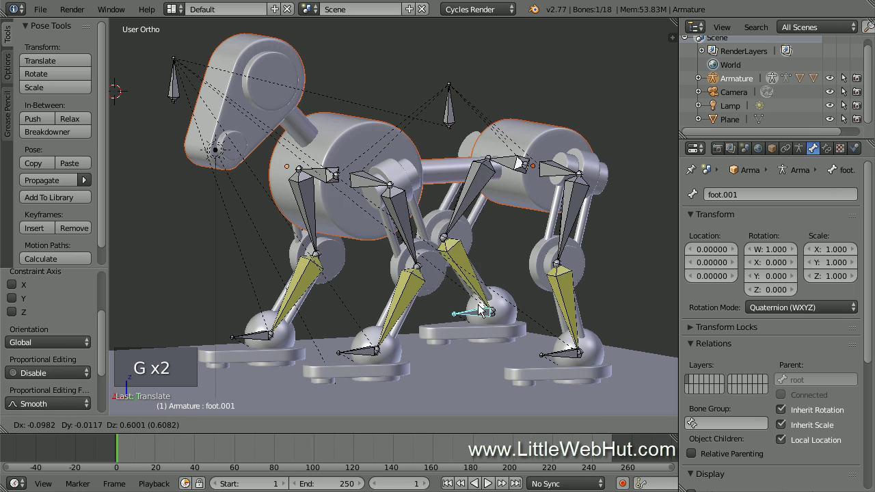
{"action": "left_click", "coordinate": [457, 335]}
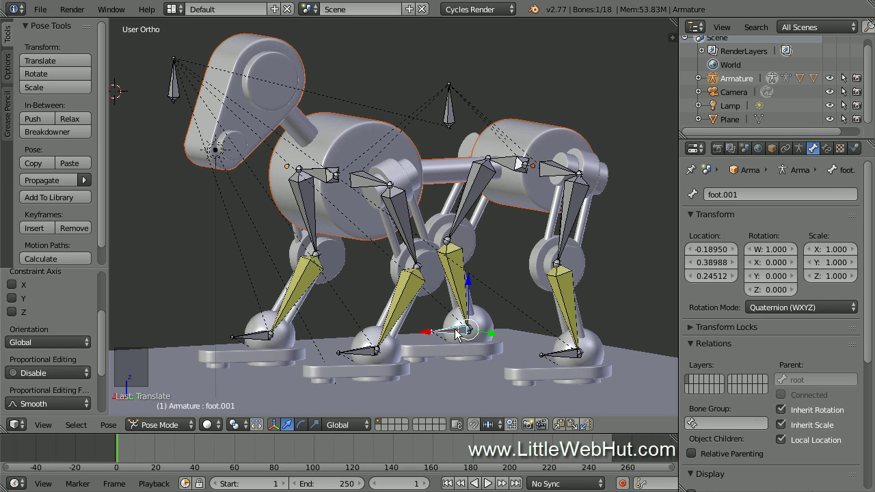
{"action": "right_click", "coordinate": [557, 351]}
{"action": "key", "text": "g"}
{"action": "key", "text": "g"}
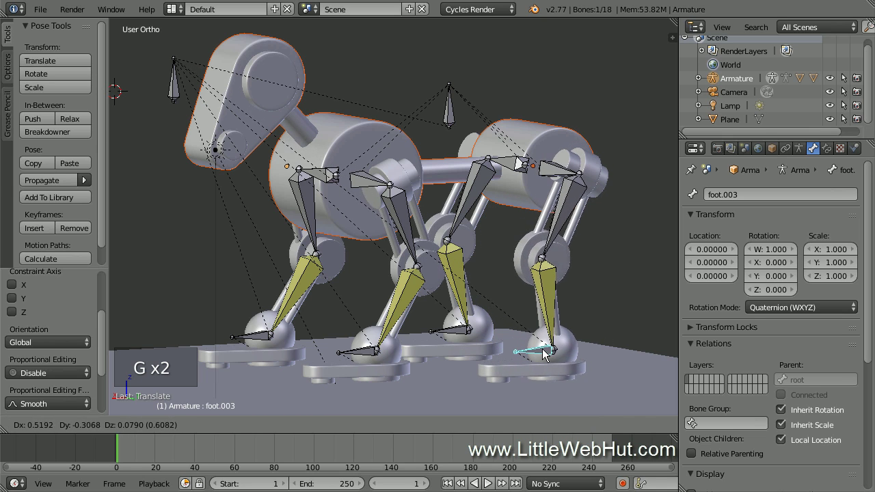
{"action": "left_click", "coordinate": [555, 350]}
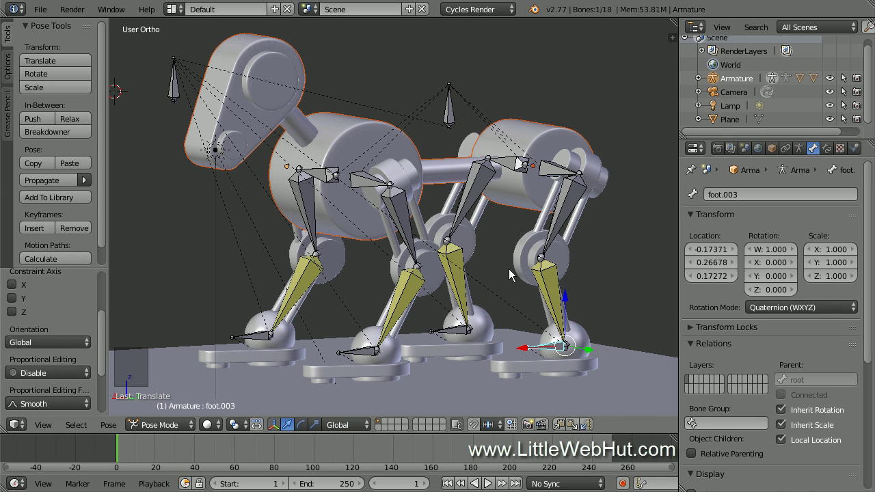
- Test the body and root bones by moving body about 0.2 units toward the head and root back toward the rear
{"action": "right_click", "coordinate": [446, 113]}
{"action": "key", "text": "g"}
{"action": "key", "text": "g"}
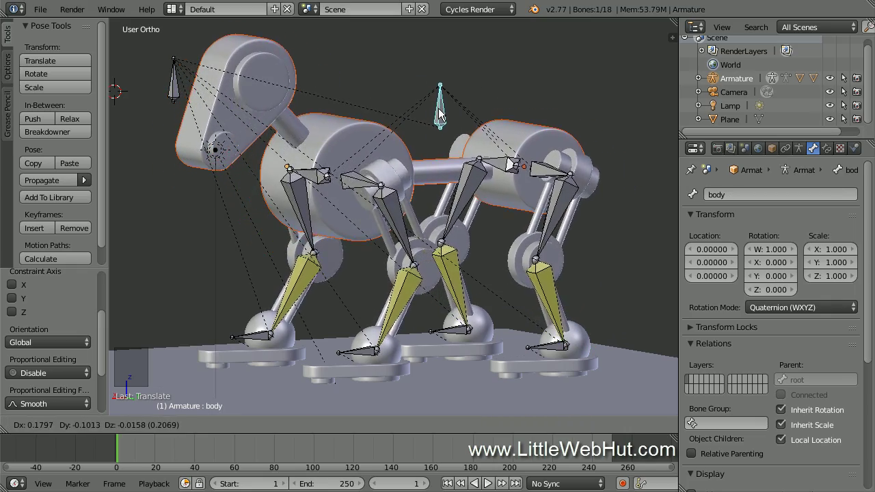
{"action": "left_click", "coordinate": [439, 117]}
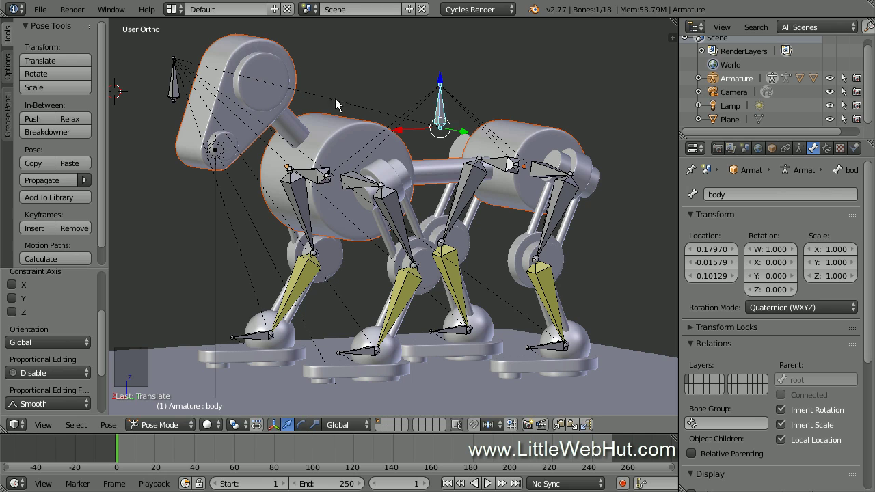
{"action": "right_click", "coordinate": [175, 88]}
{"action": "key", "text": "g"}
{"action": "key", "text": "g"}
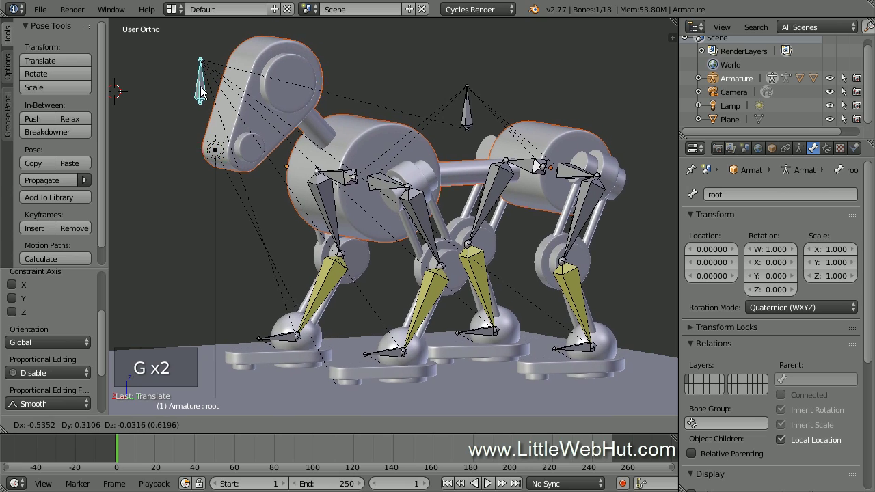
{"action": "left_click", "coordinate": [199, 95]}
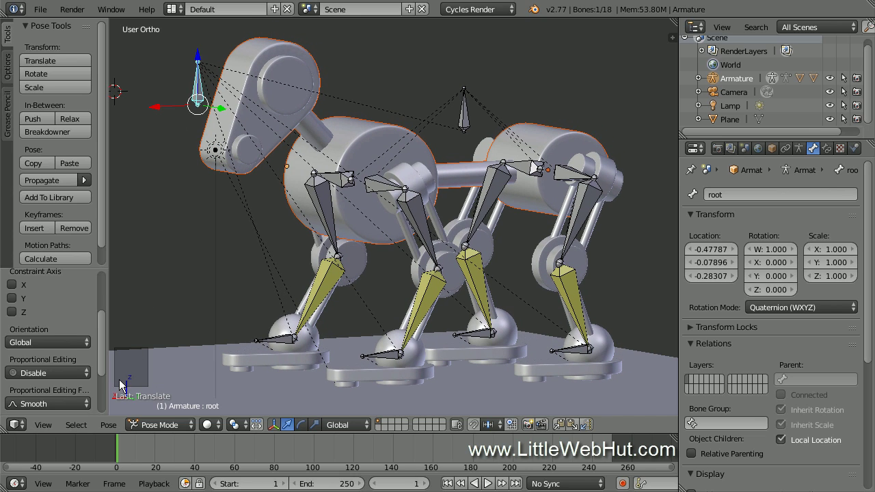
- Clear all pose transforms on every bone of the armature and save the file
{"action": "key", "text": "a"}
{"action": "key", "text": "a"}
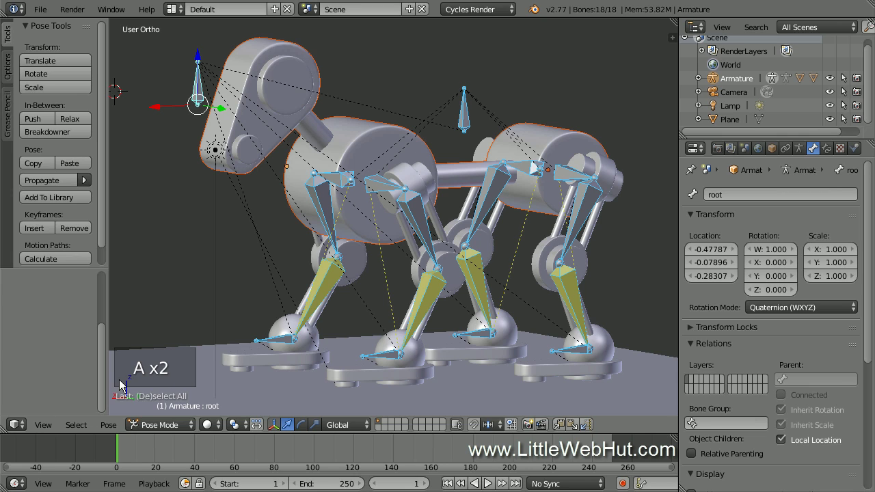
{"action": "left_click", "coordinate": [108, 426]}
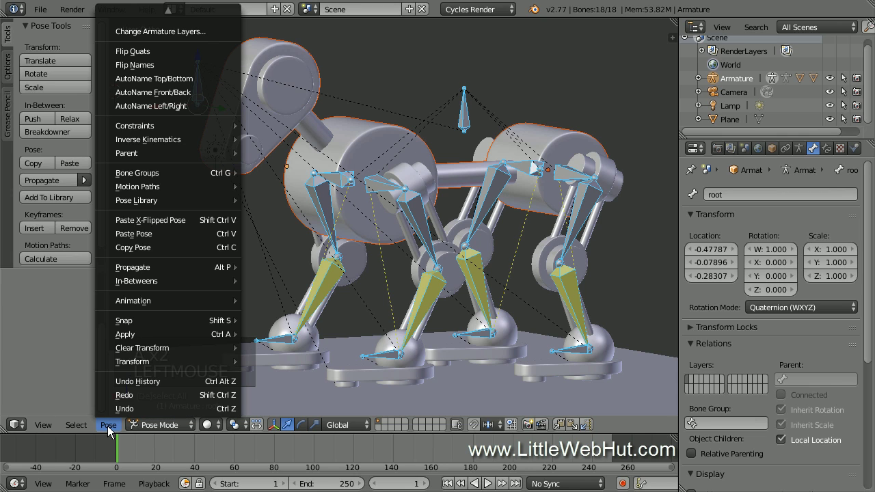
{"action": "mouse_move", "coordinate": [157, 347]}
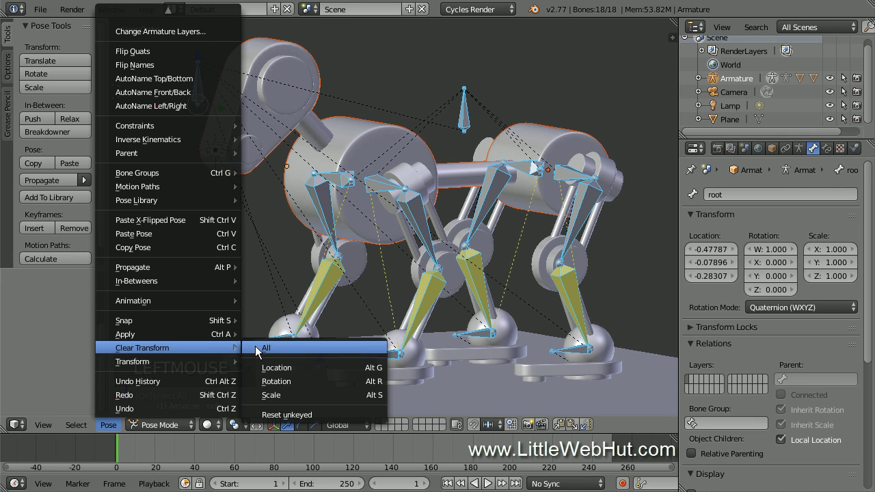
{"action": "left_click", "coordinate": [300, 348]}
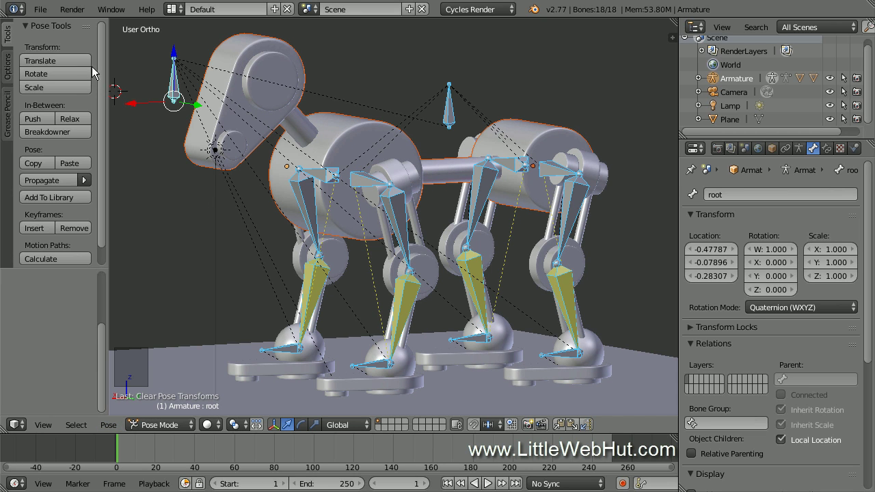
{"action": "left_click", "coordinate": [40, 9]}
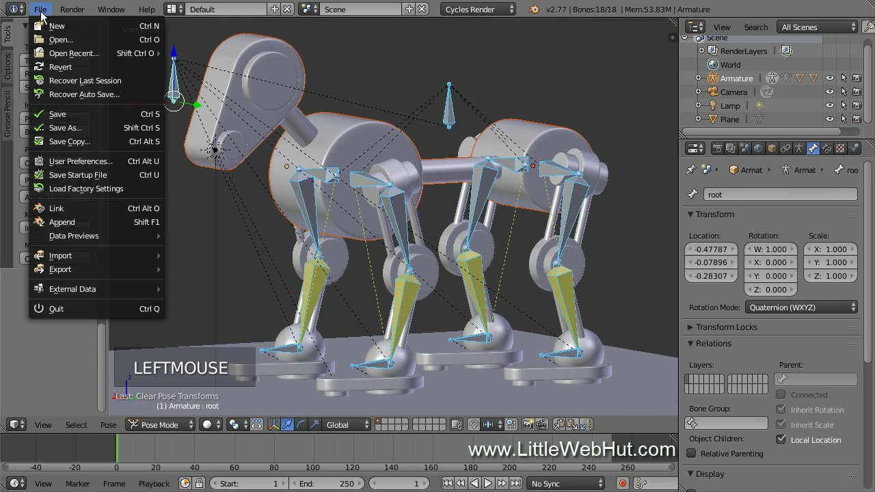
{"action": "left_click", "coordinate": [100, 114]}
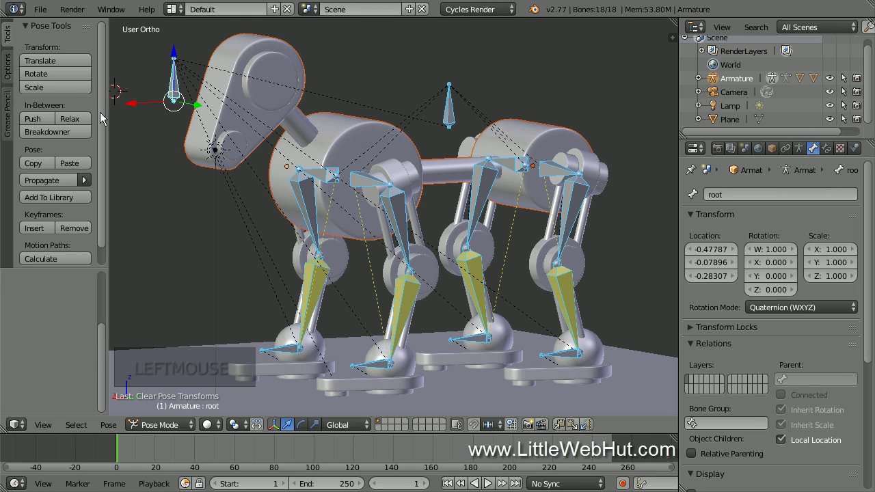